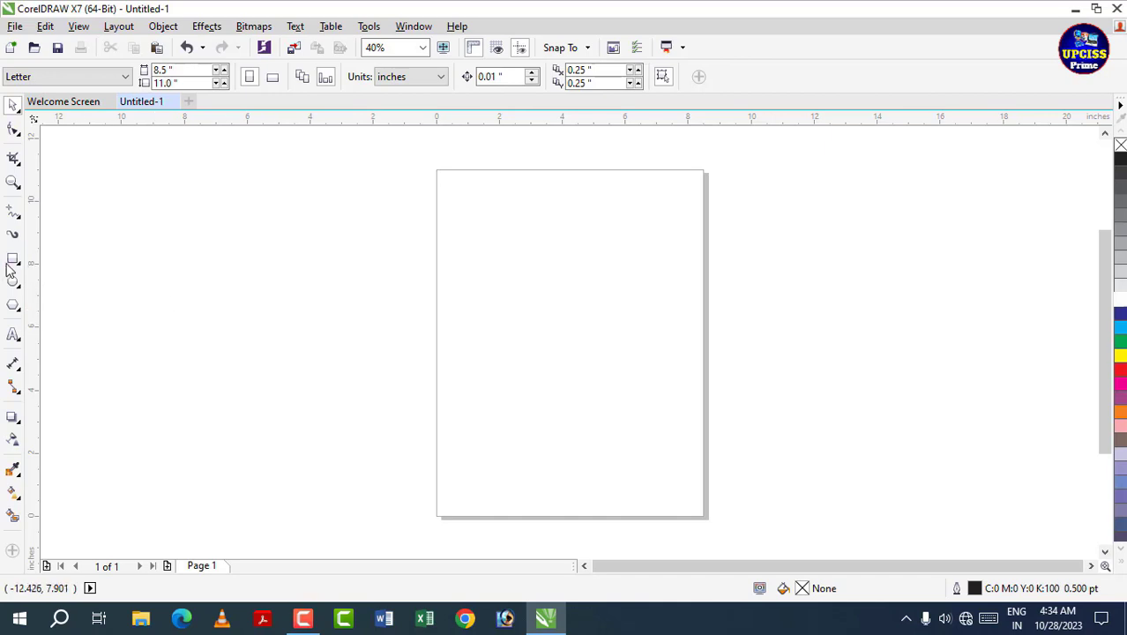
Draw a tall narrow rectangle about 1.44 by 8.19 inches on the page and shift it slightly toward the page's centre
click(12, 260)
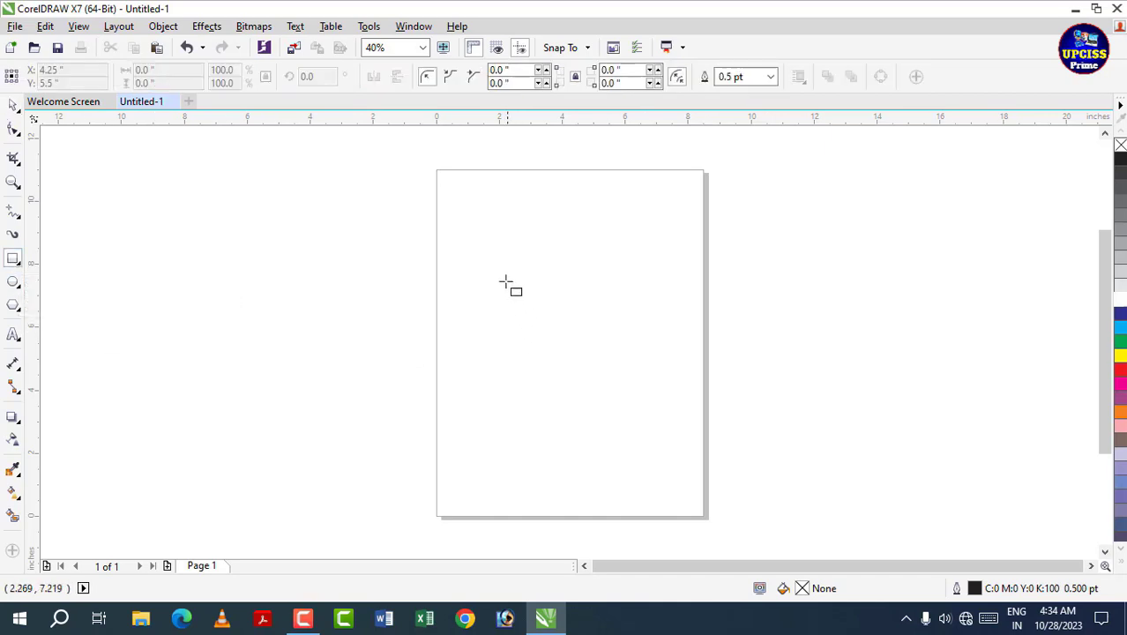
drag(494, 228, 542, 487)
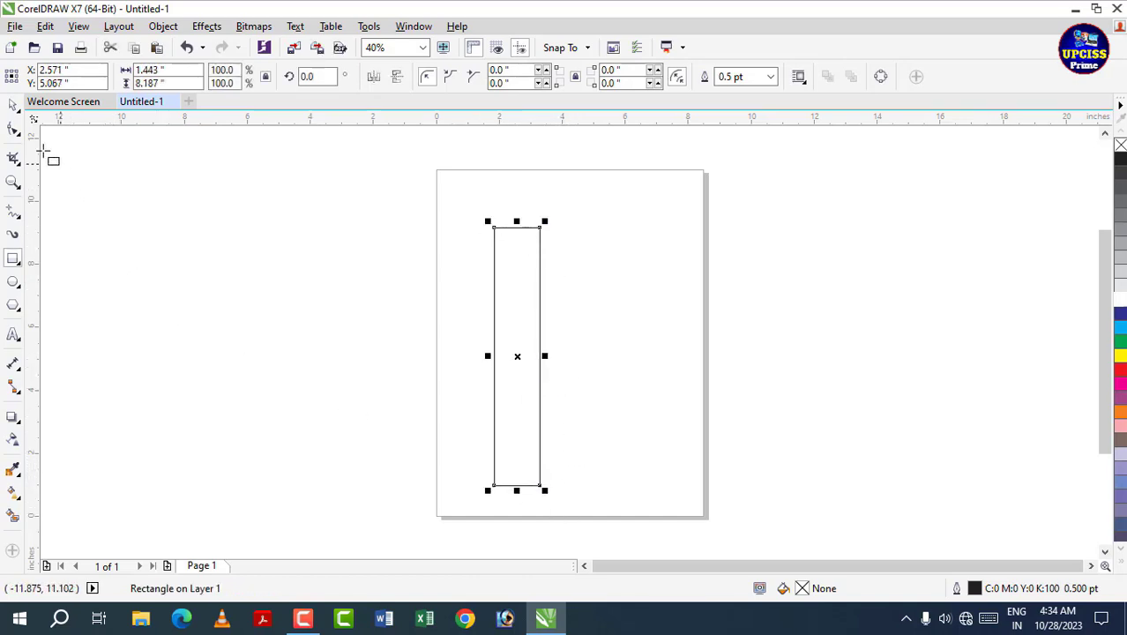
click(13, 106)
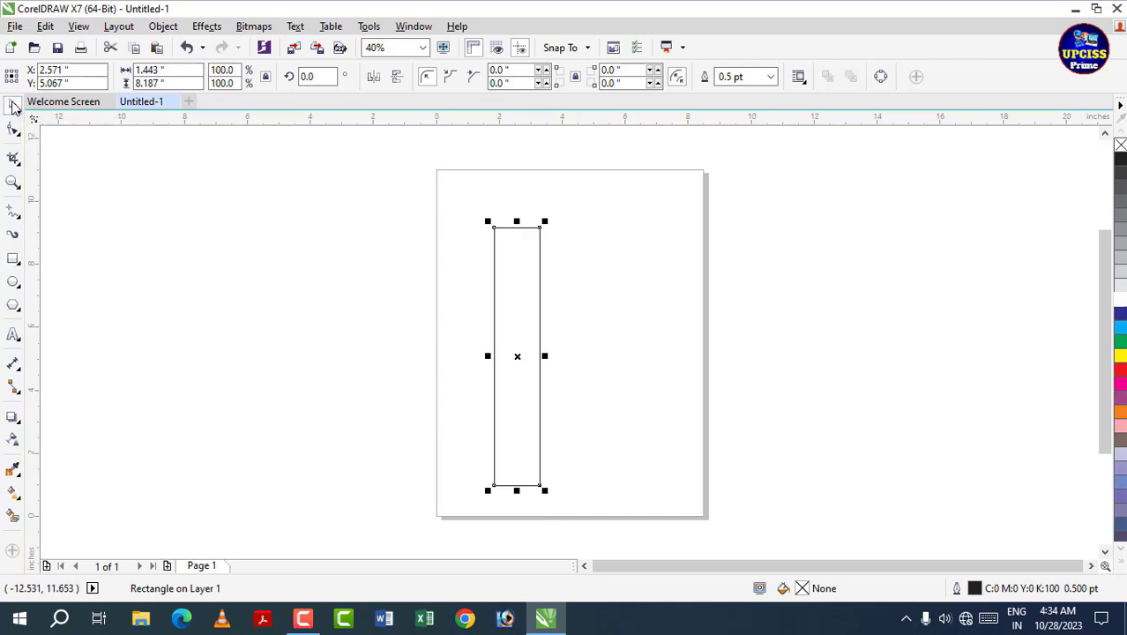
drag(508, 283, 534, 280)
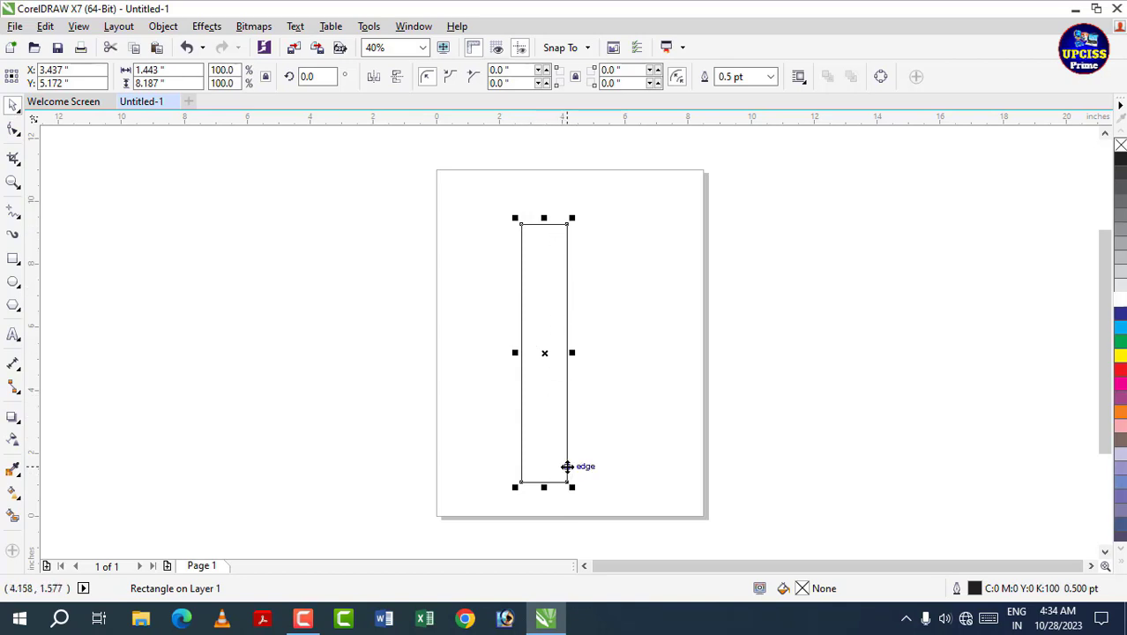
Apply a vertical black-to-white linear fountain fill to the rectangle, starting above its top edge and ending near its bottom
click(13, 495)
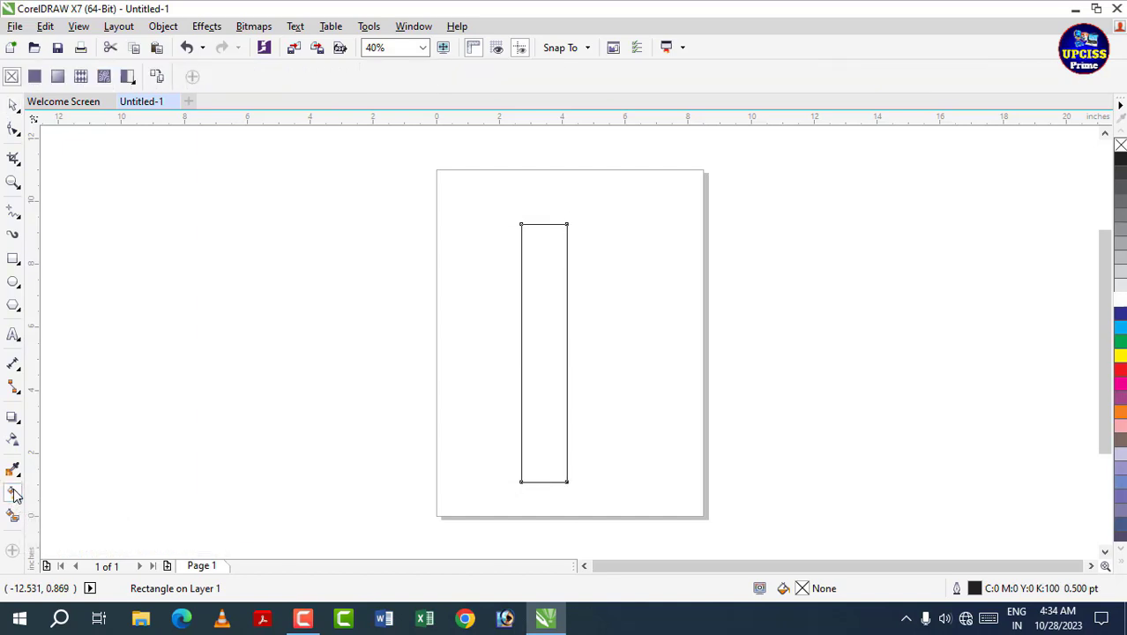
drag(549, 182, 544, 435)
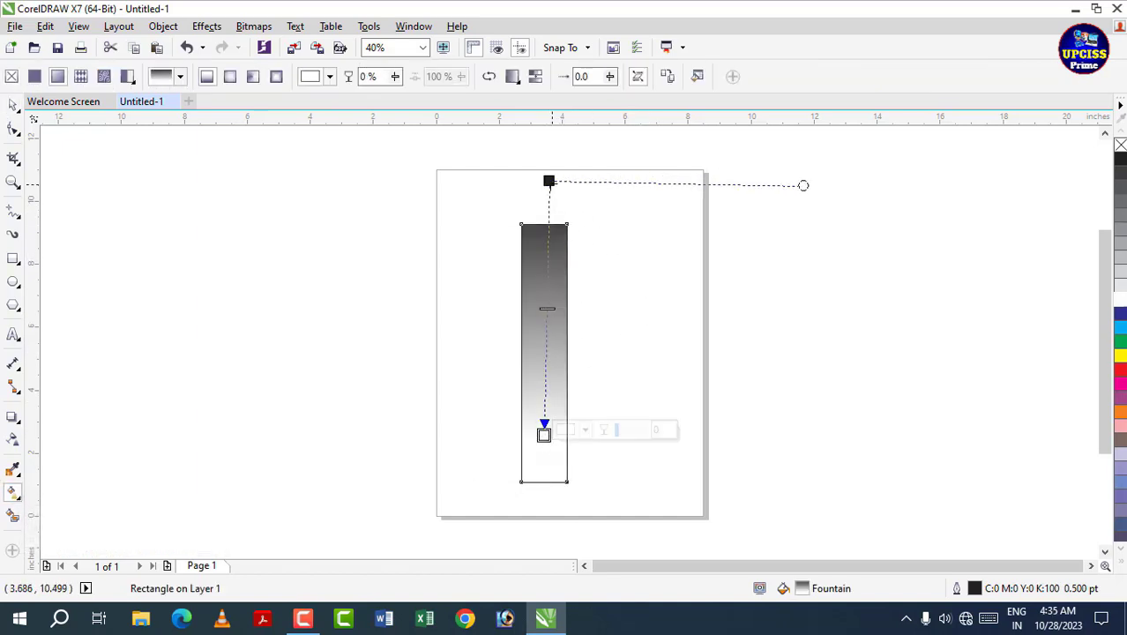
drag(549, 182, 543, 183)
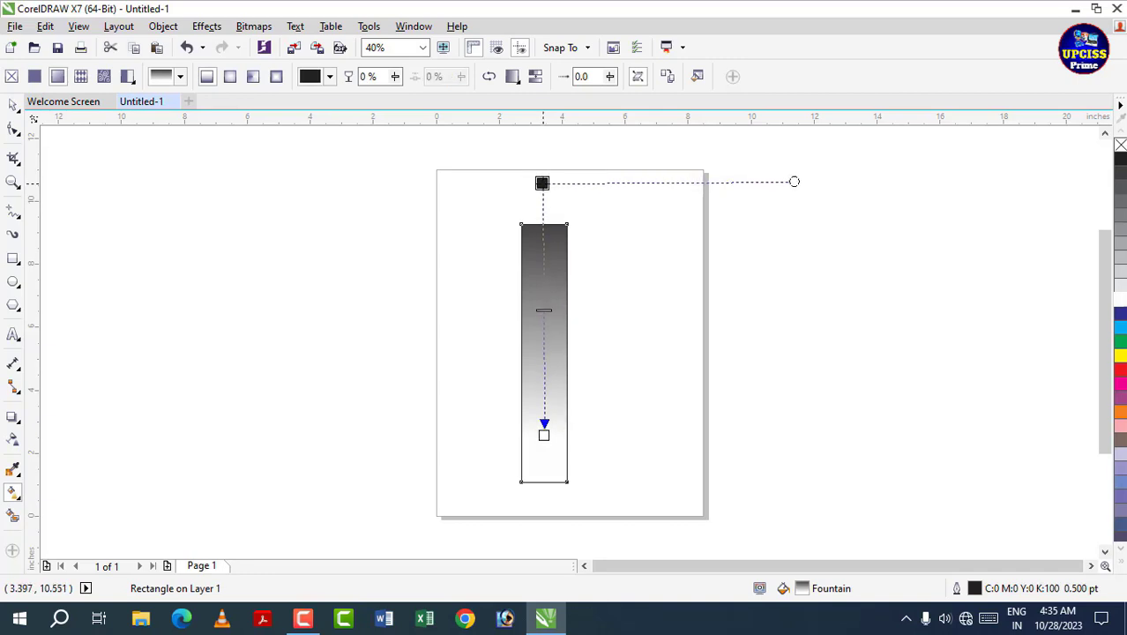
drag(544, 436, 547, 443)
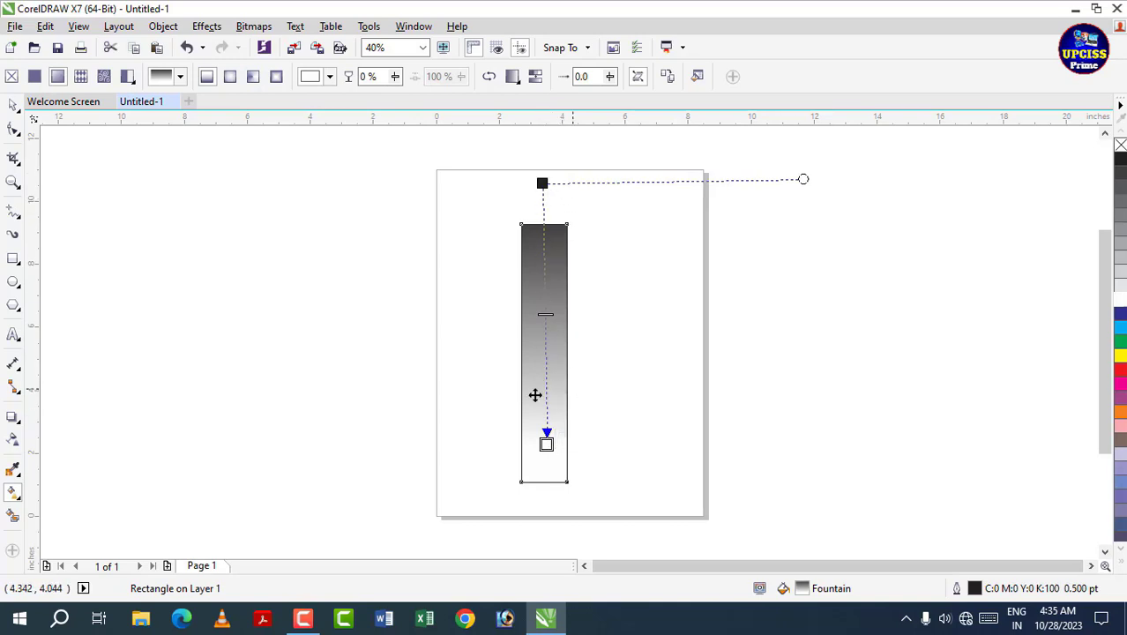
Set the gradient's upper colour to lime green
click(542, 182)
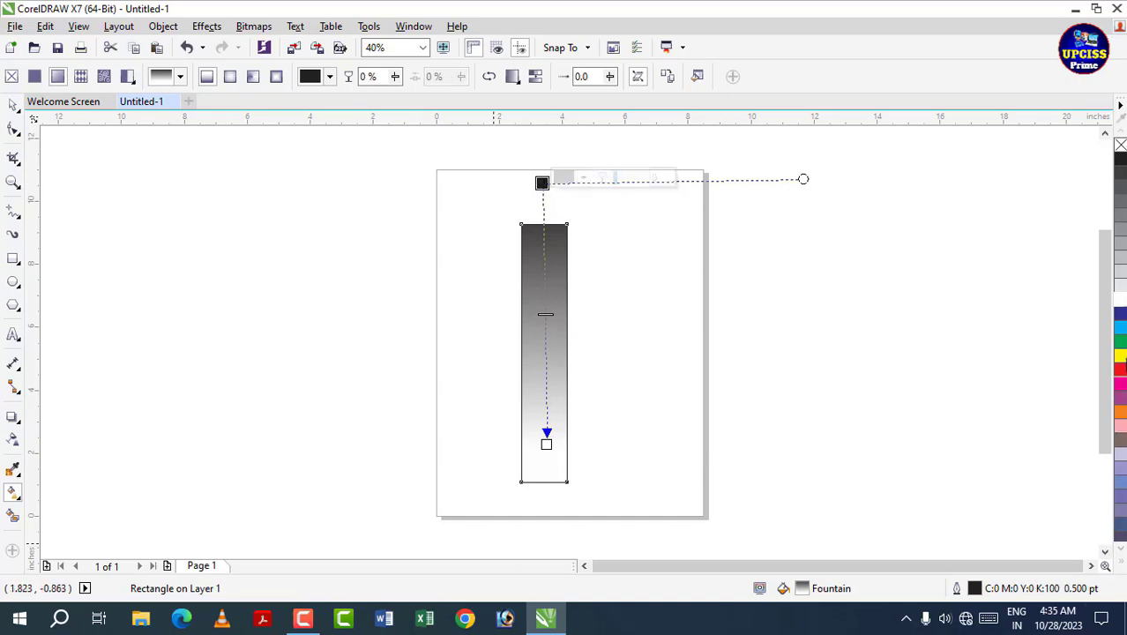
scroll(1121, 351, down, 8)
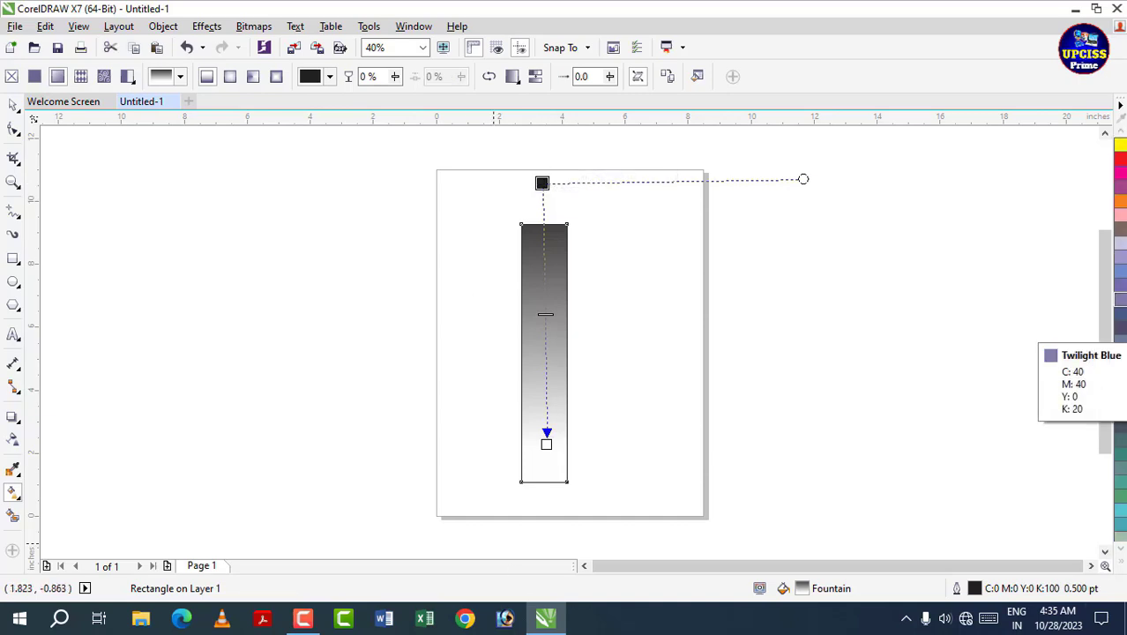
scroll(1120, 351, up, 8)
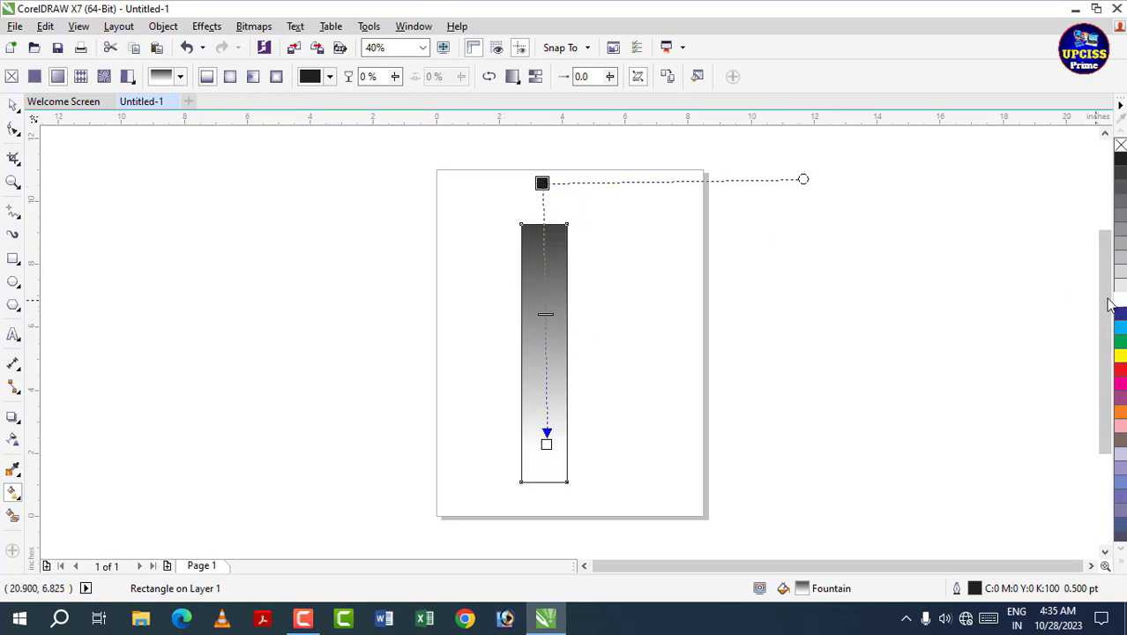
scroll(1119, 296, down, 3)
scroll(1119, 295, down, 5)
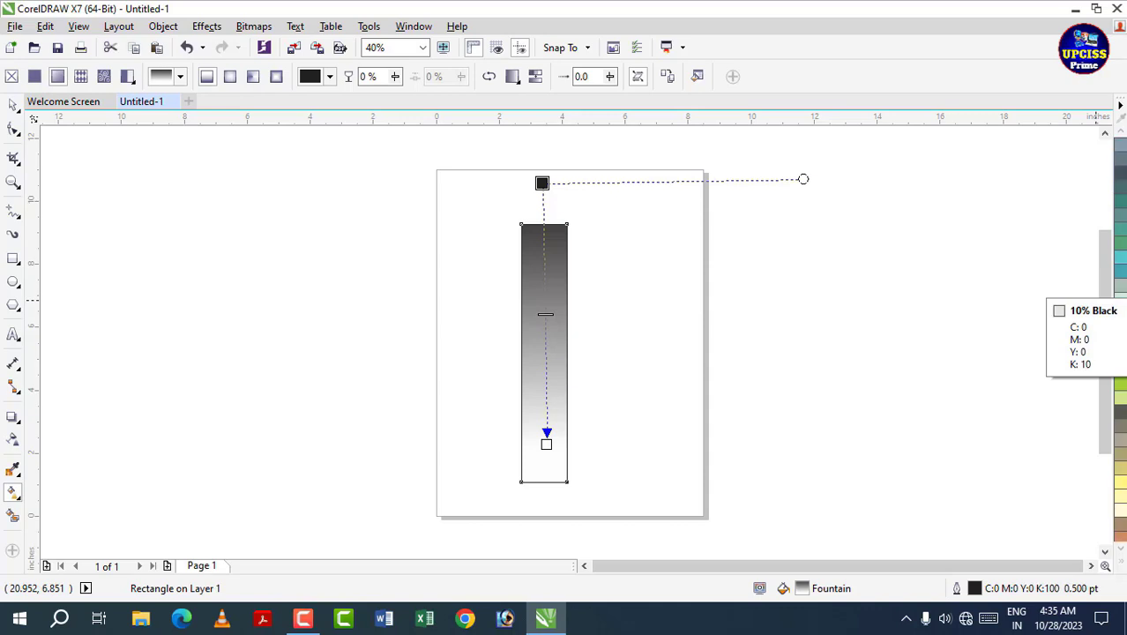
scroll(1120, 353, down, 3)
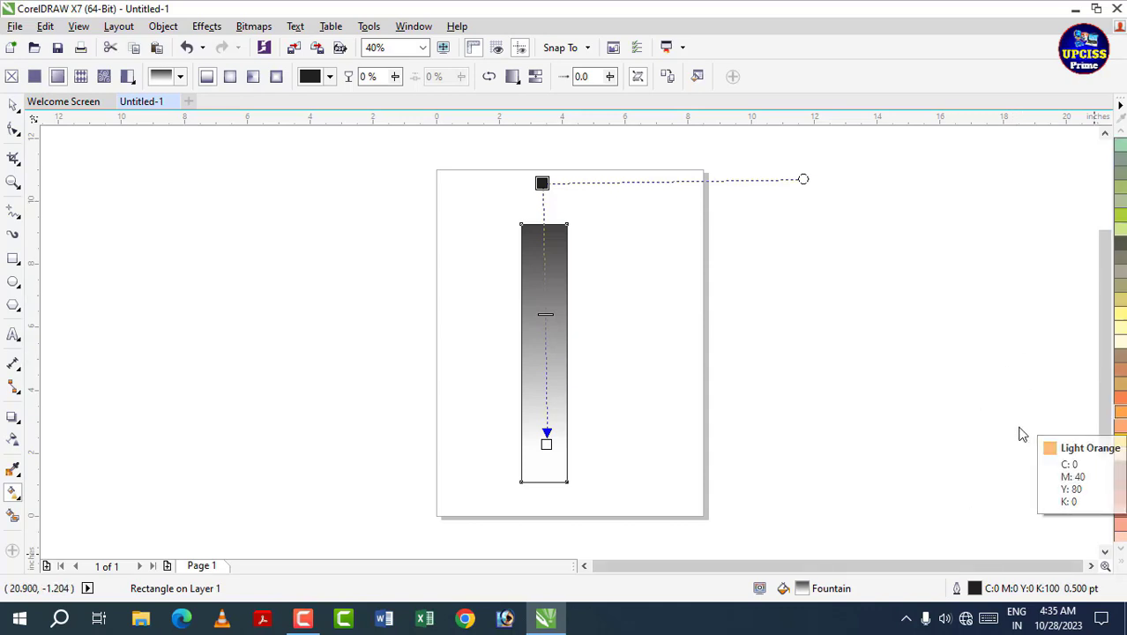
click(1121, 217)
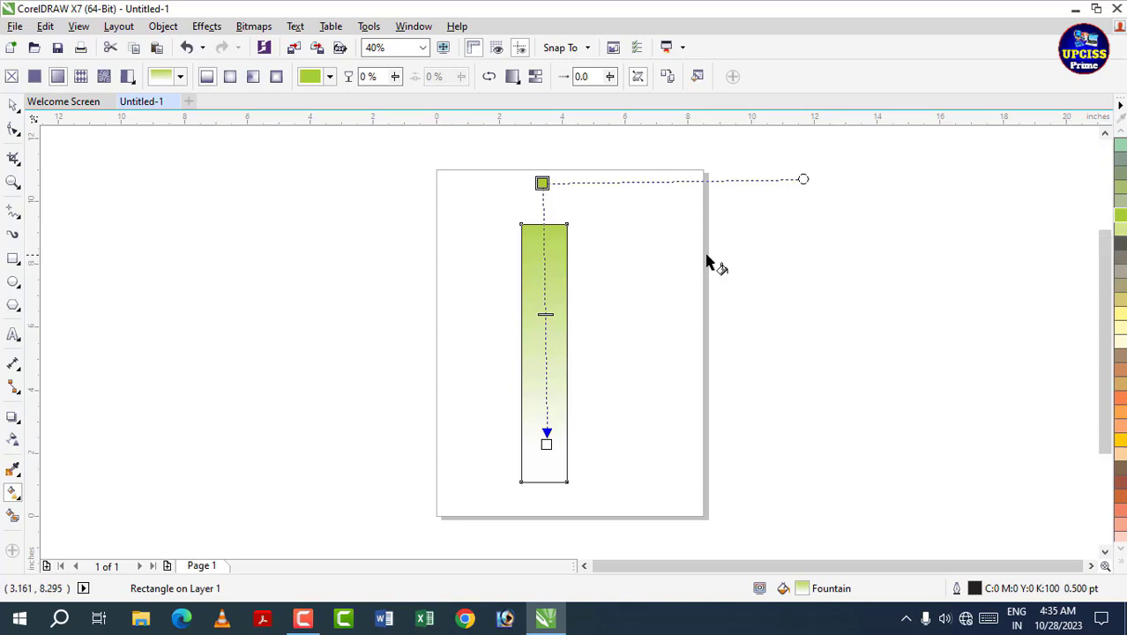
Set the gradient's lower colour to pale yellow and extend its end closer to the rectangle's bottom edge
click(547, 444)
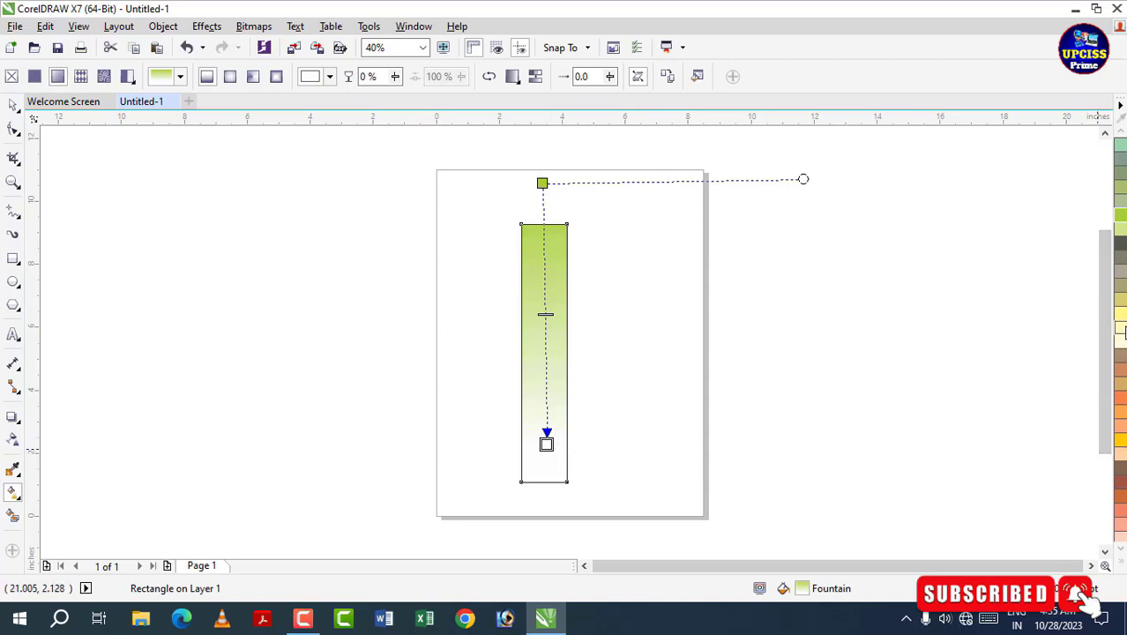
click(1121, 329)
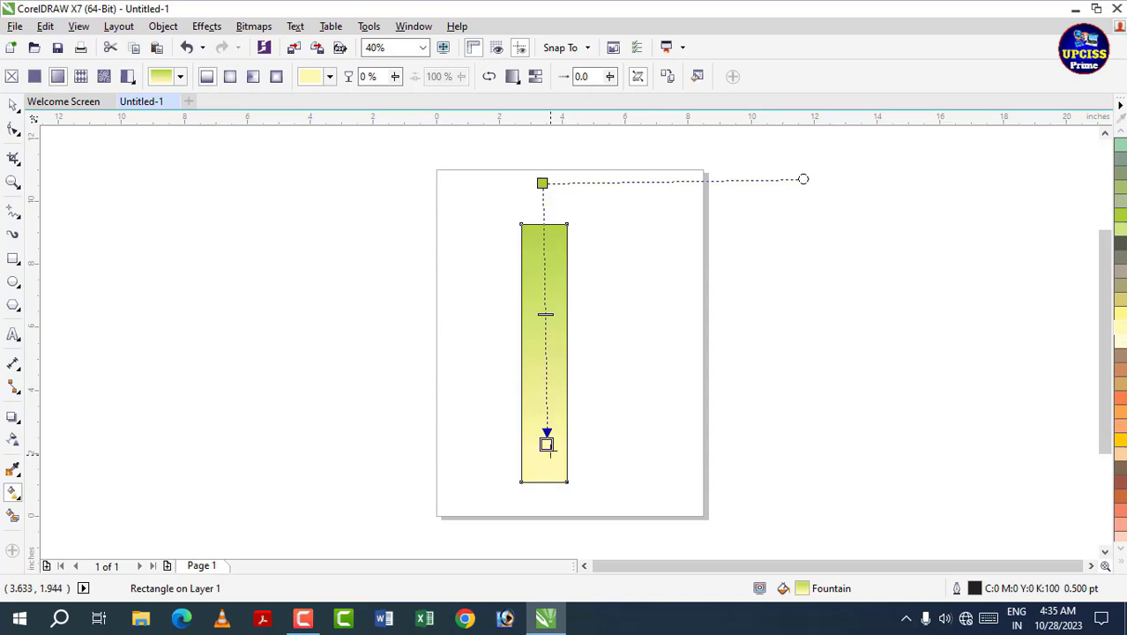
drag(547, 444, 545, 460)
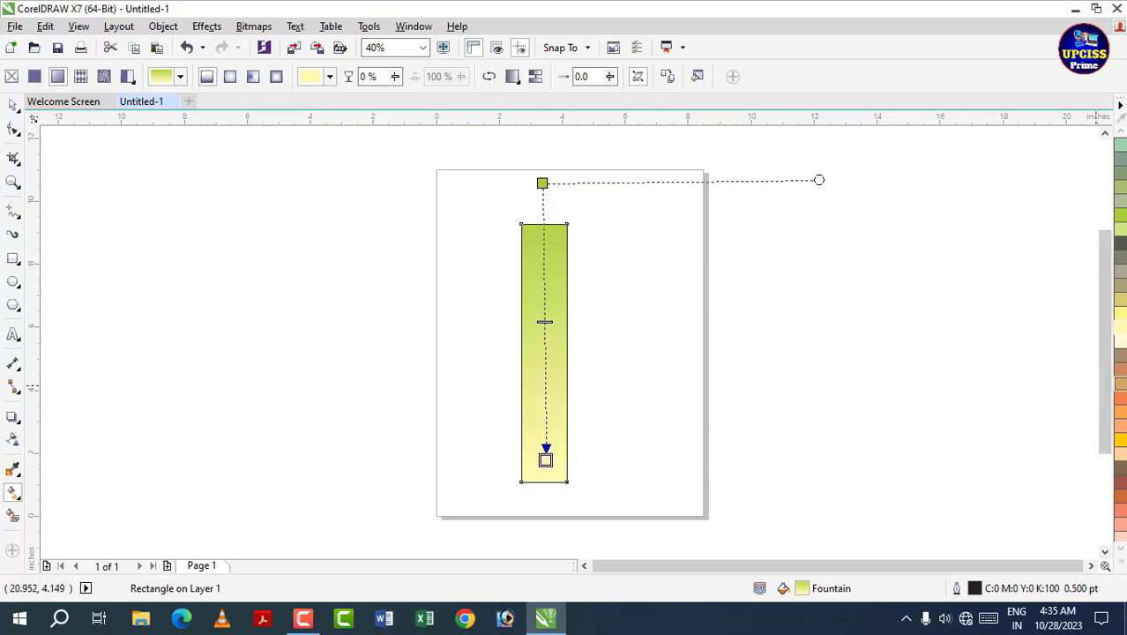
scroll(1120, 335, up, 10)
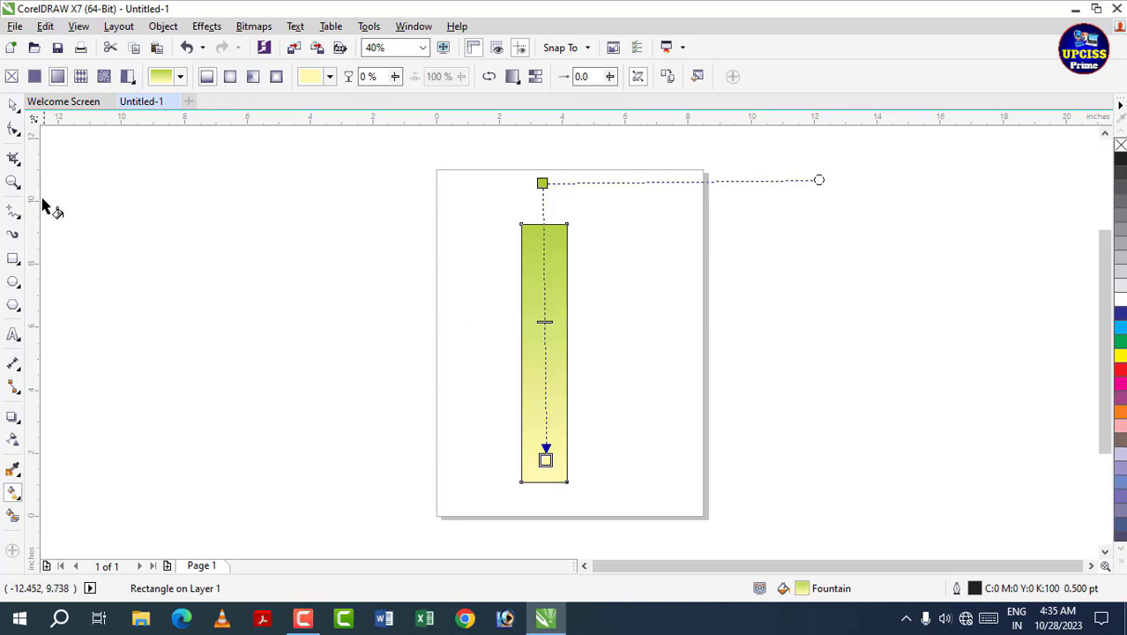
click(14, 105)
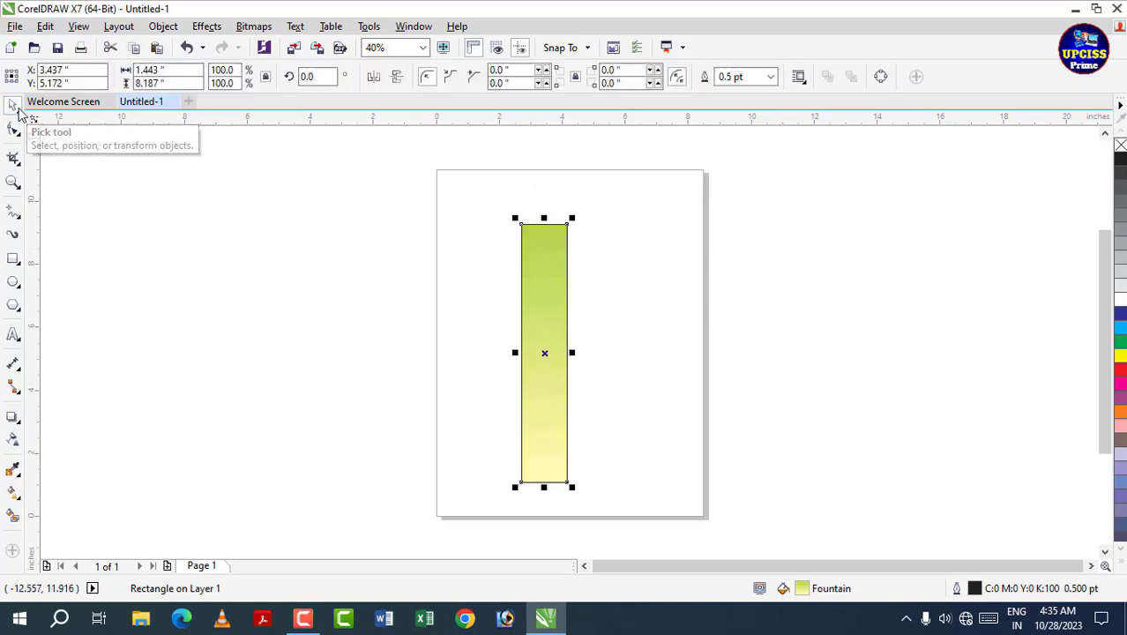
click(276, 320)
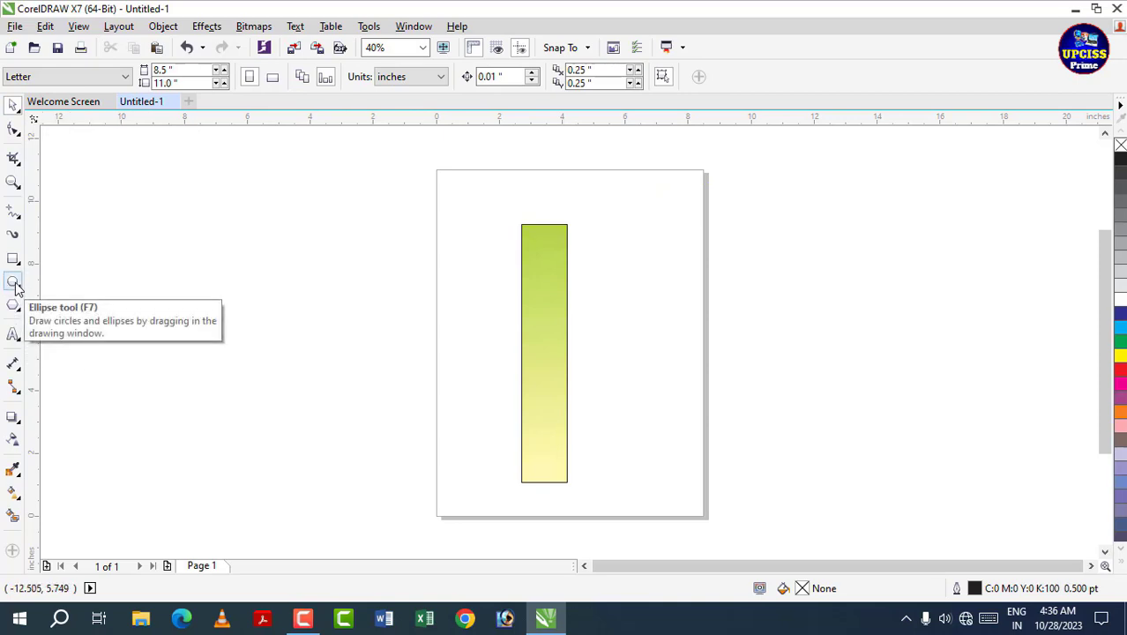
Draw a flat ellipse about 1.44 by 0.17 inches across the rectangle's full width and centre it on the top edge
click(13, 182)
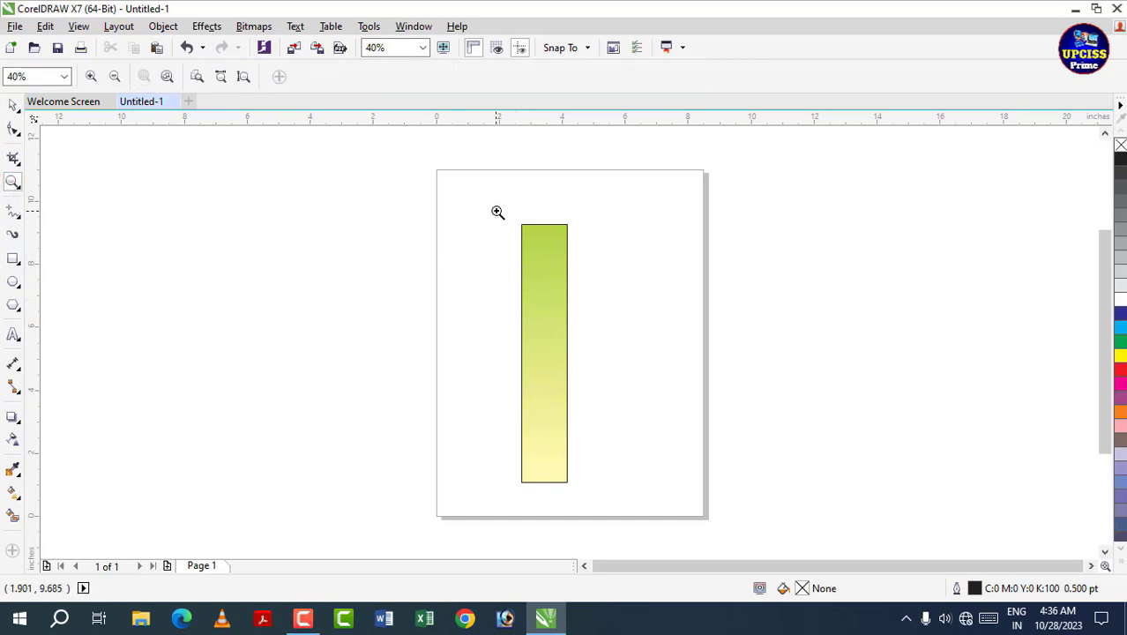
drag(498, 212, 590, 242)
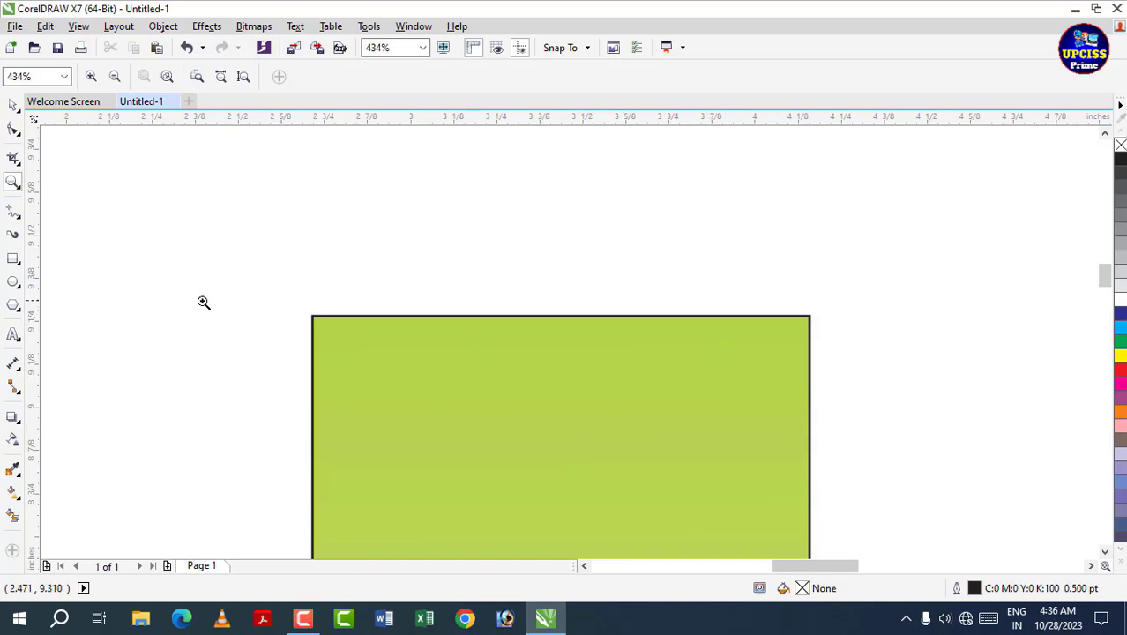
click(12, 282)
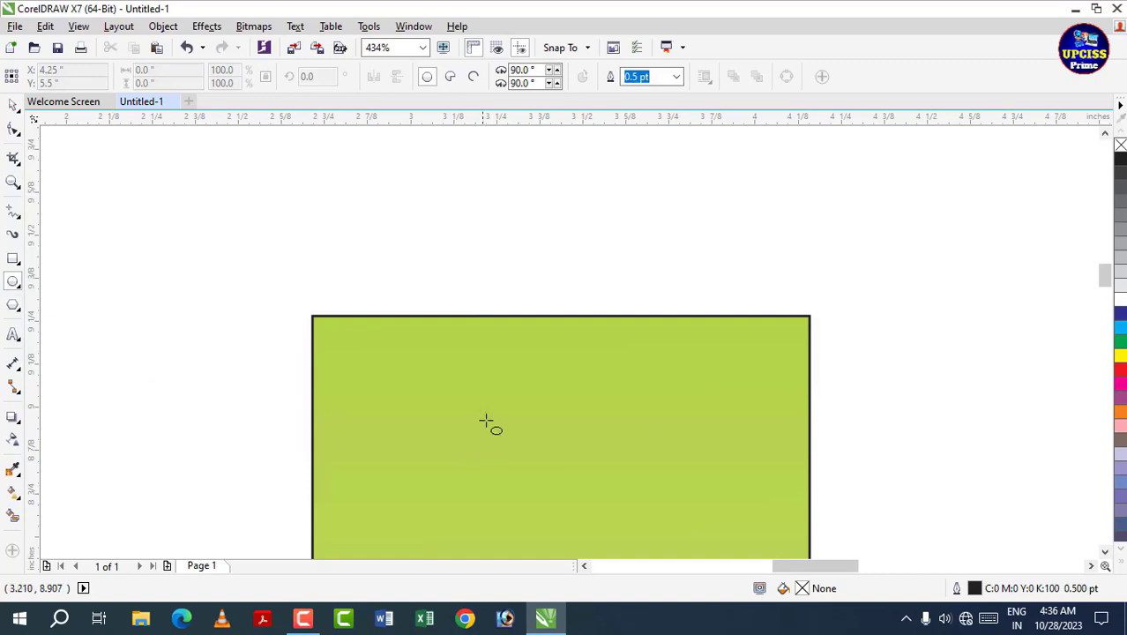
drag(310, 315, 810, 374)
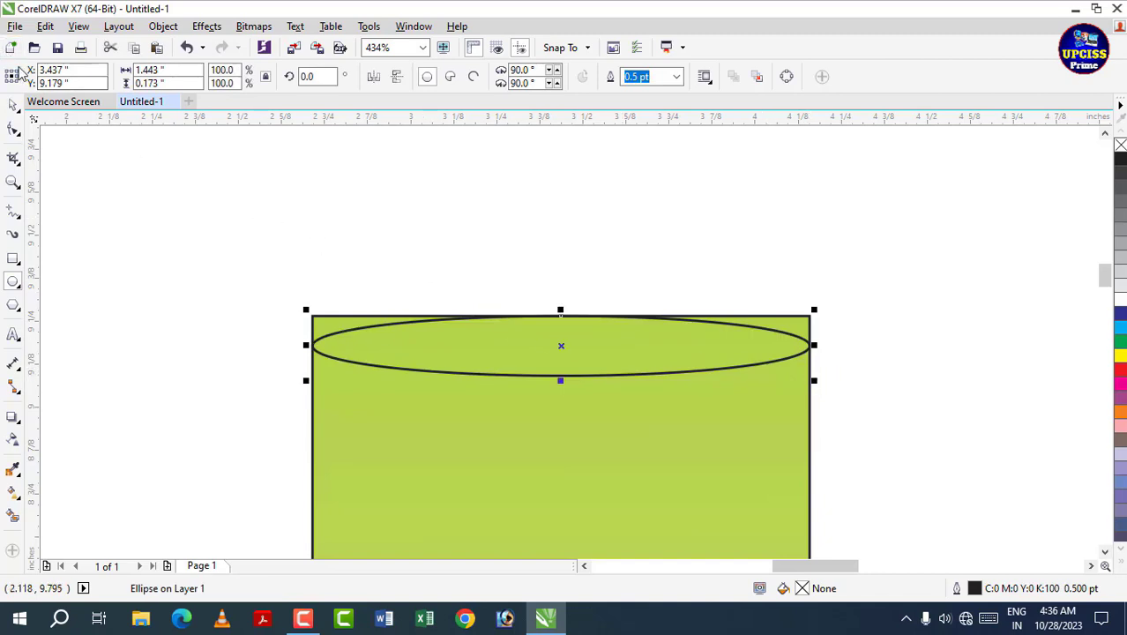
click(13, 105)
drag(528, 356, 529, 324)
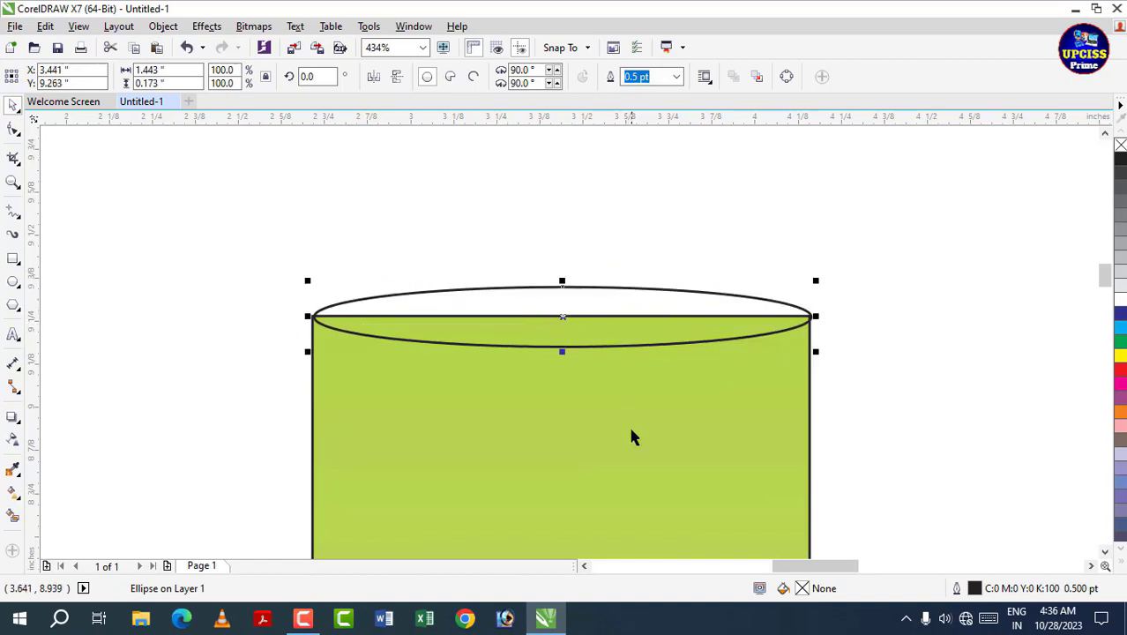
Fill the ellipse with orange, and give a duplicate in the same place a red fill and no outline
click(1123, 413)
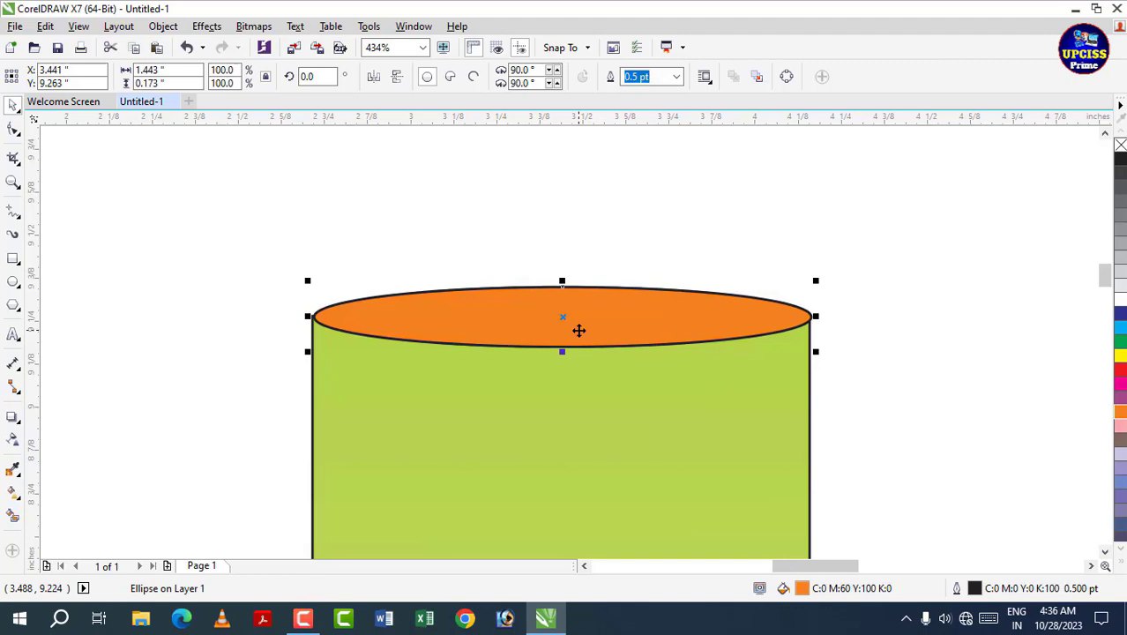
right_click(1121, 145)
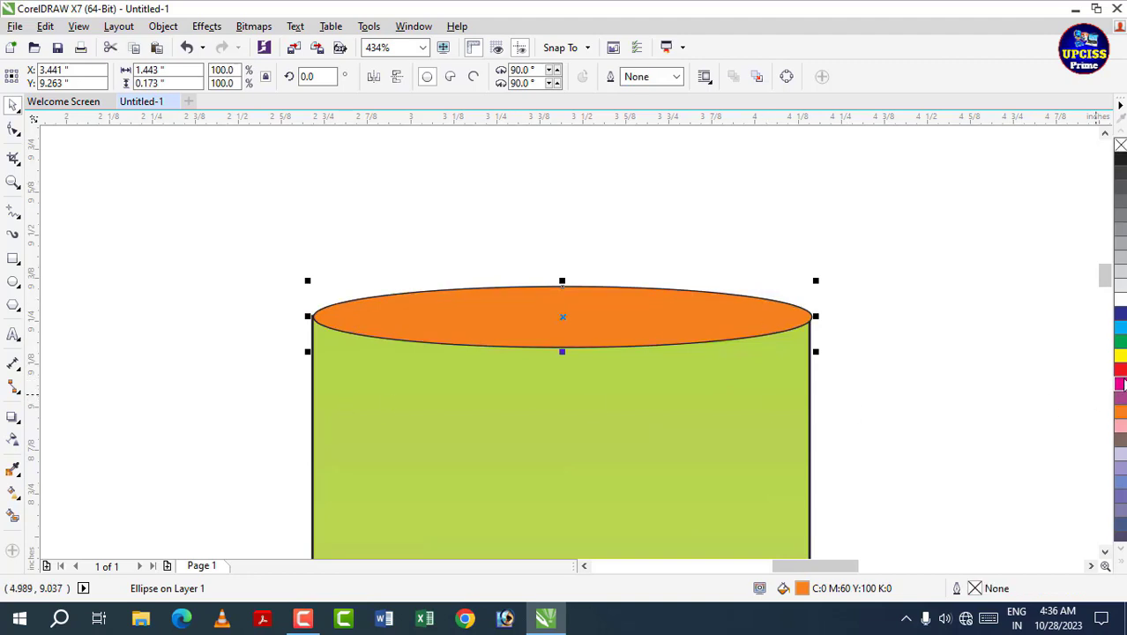
click(1120, 374)
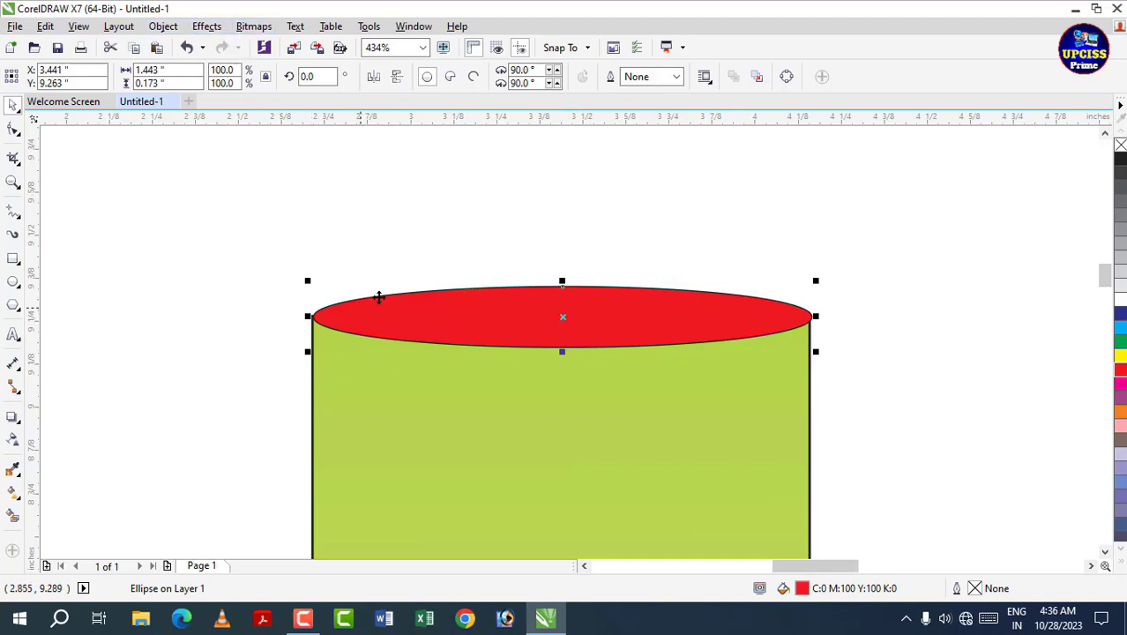
Convert the red ellipse to a 300 dpi CMYK bitmap with anti-aliasing and a transparent background
click(254, 29)
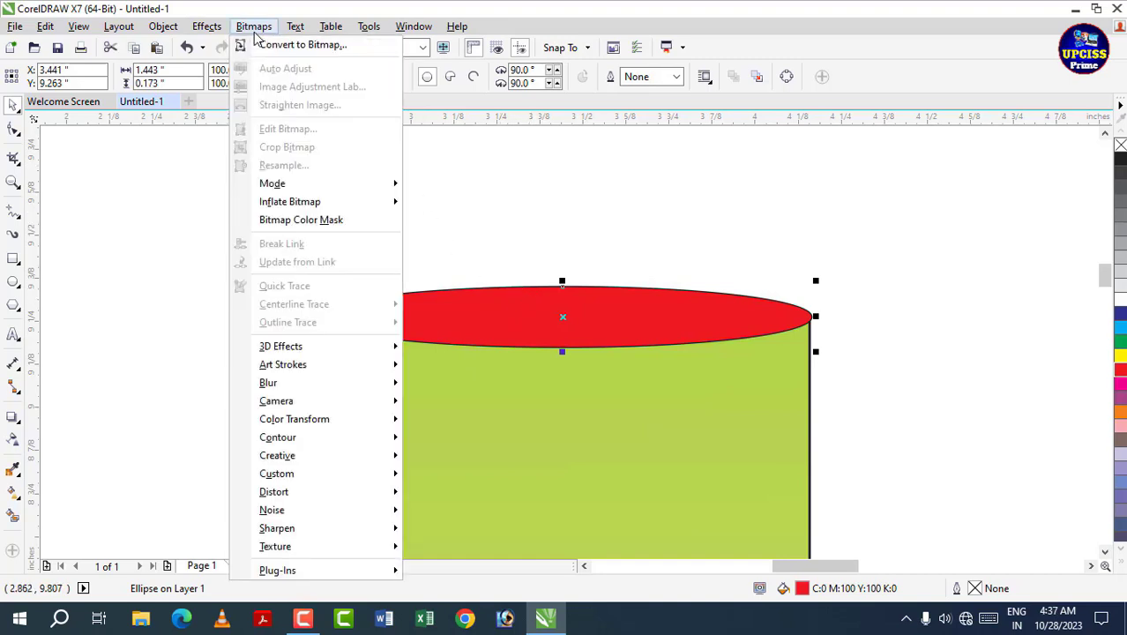
click(303, 45)
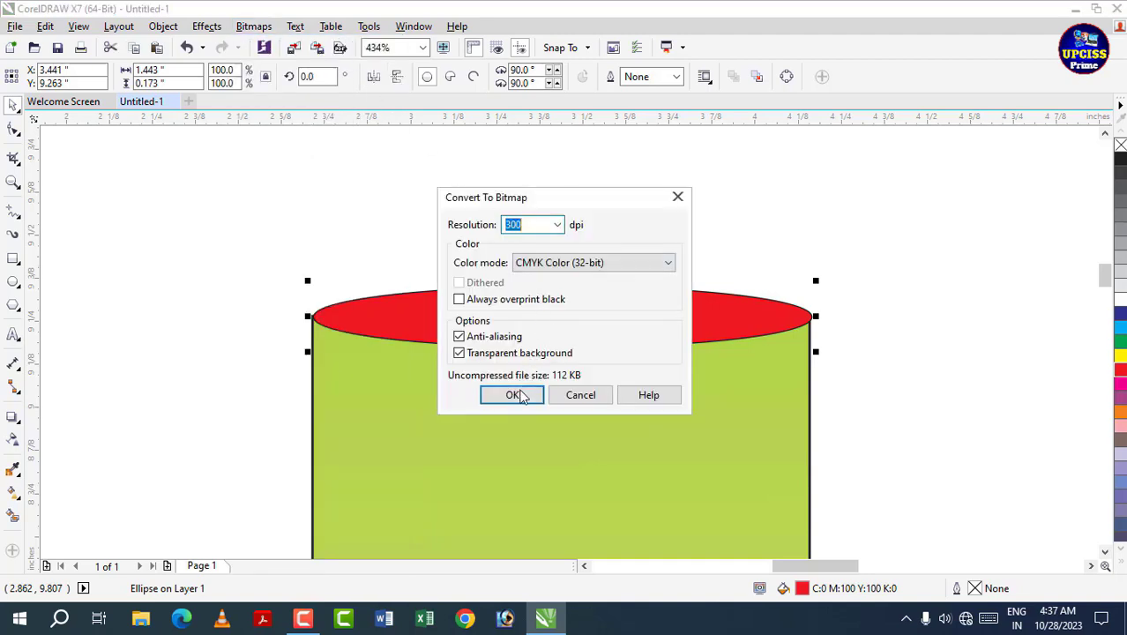
click(519, 395)
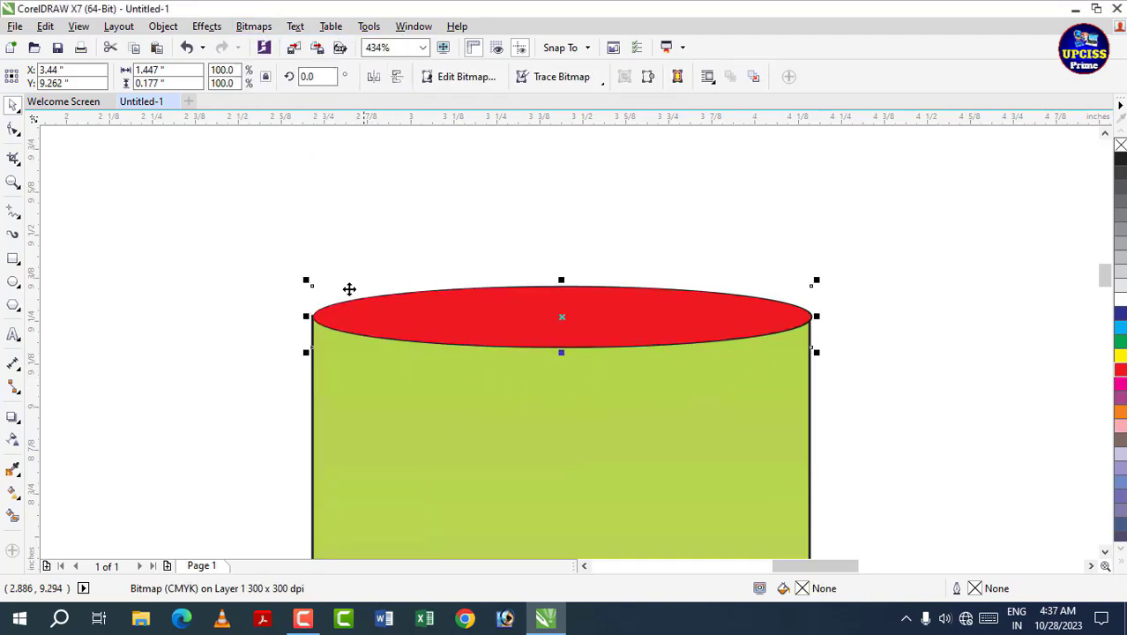
Apply a Gaussian blur with a radius of 9 pixels to the red ellipse bitmap on top of the cylinder
click(253, 25)
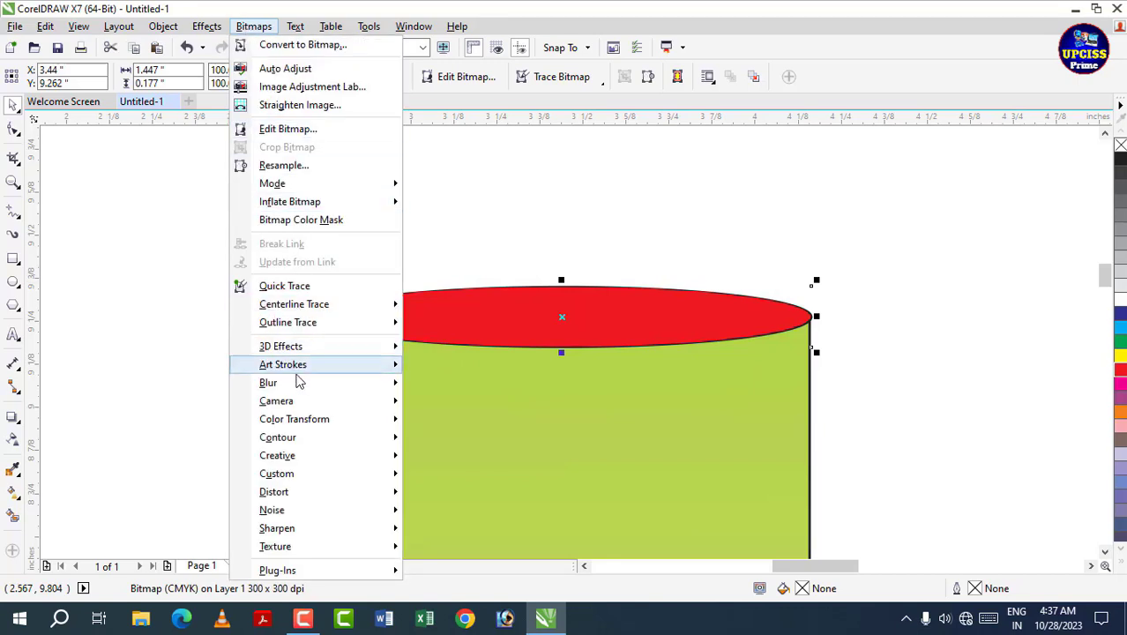
mouse_move(298, 381)
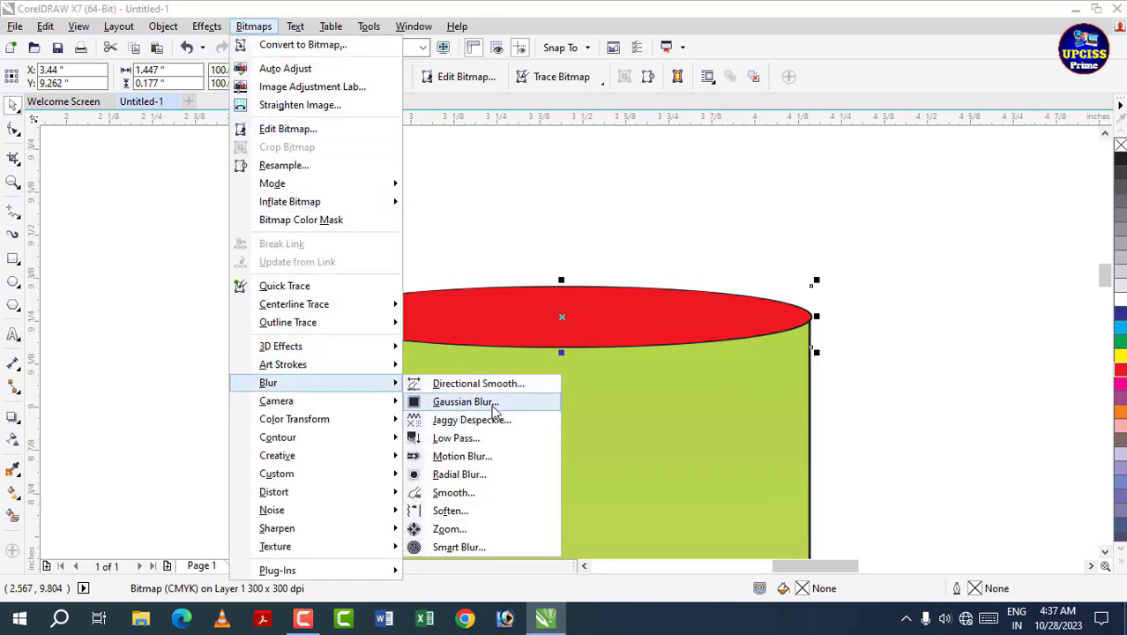
click(453, 403)
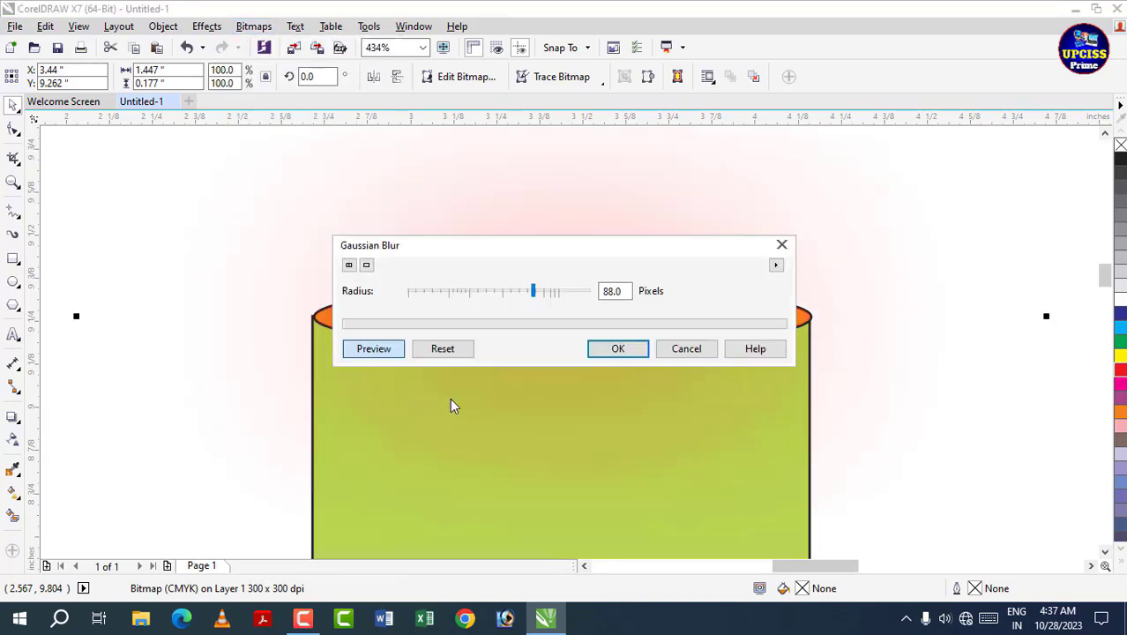
drag(450, 257, 392, 391)
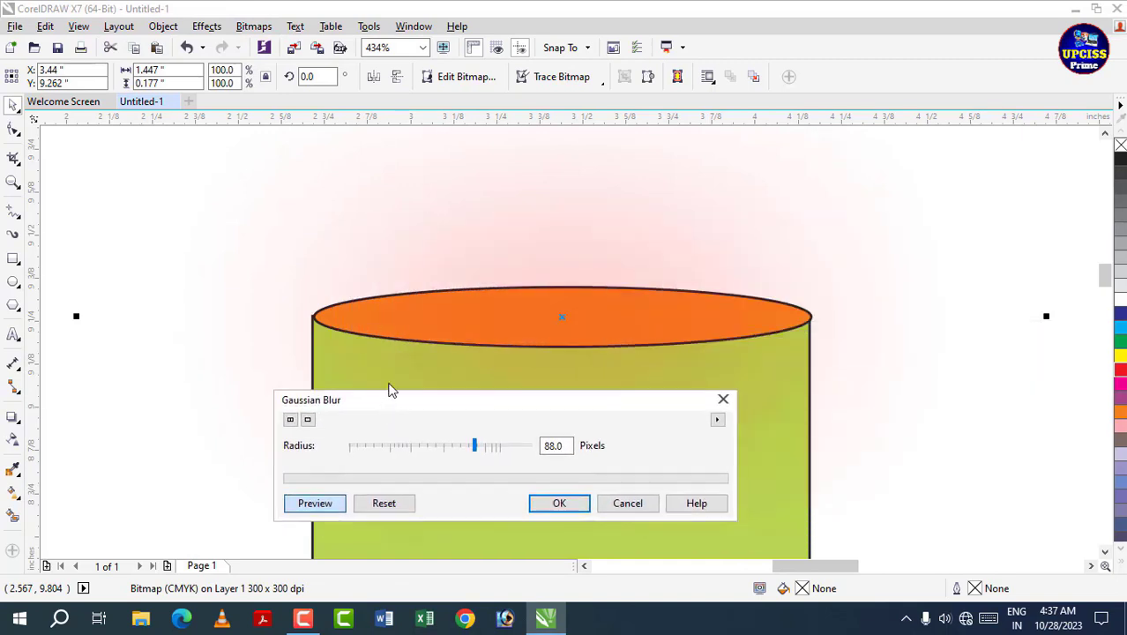
click(442, 447)
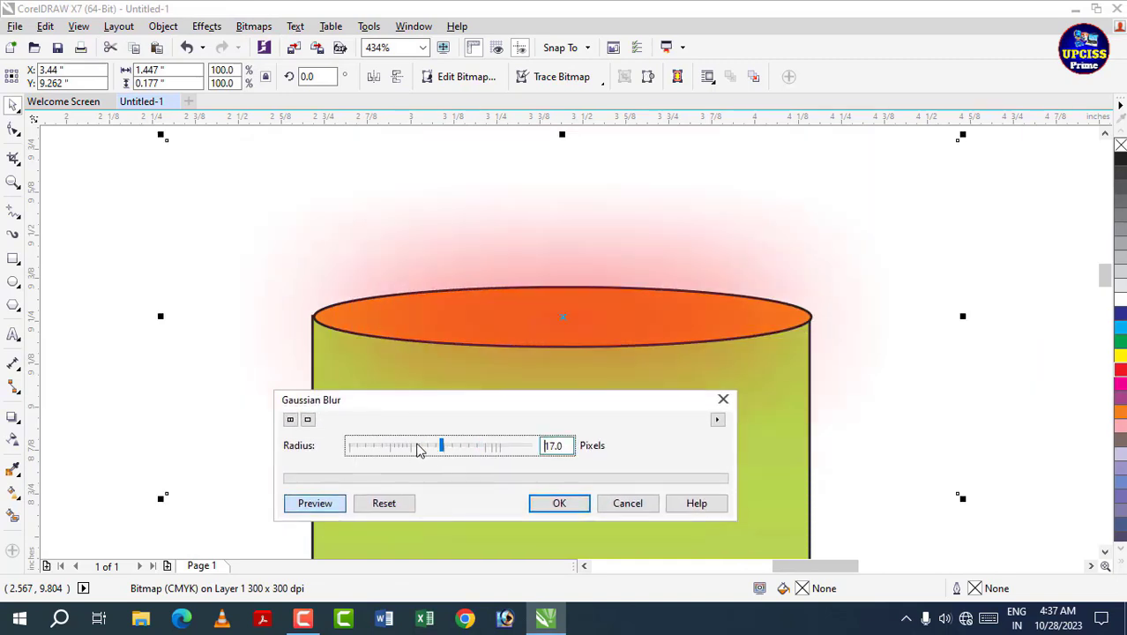
click(419, 448)
click(411, 448)
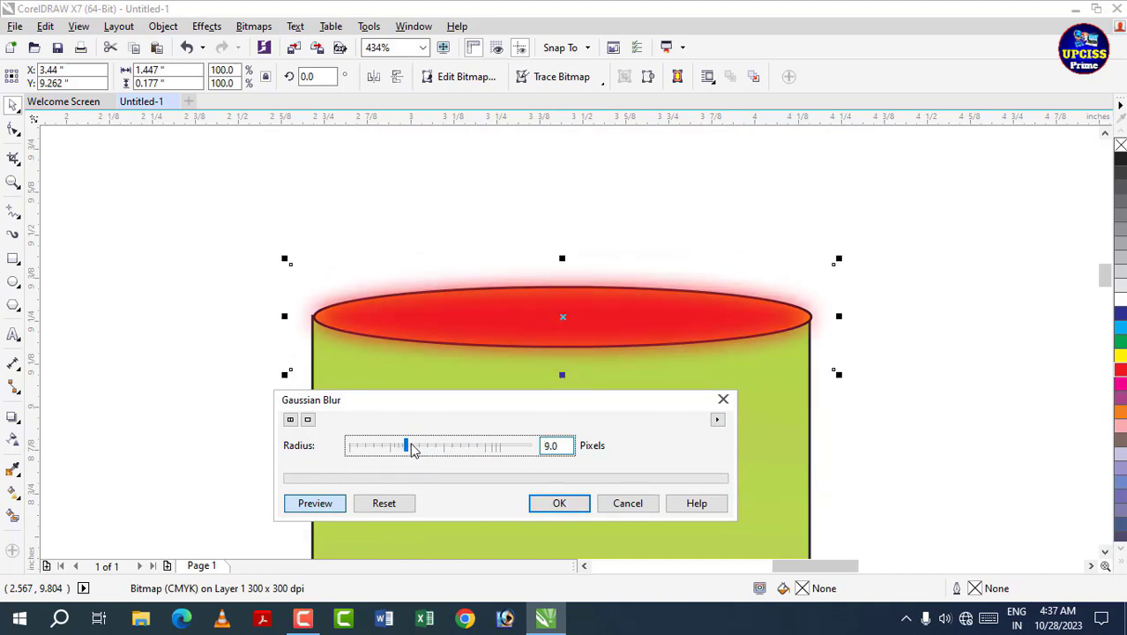
click(559, 503)
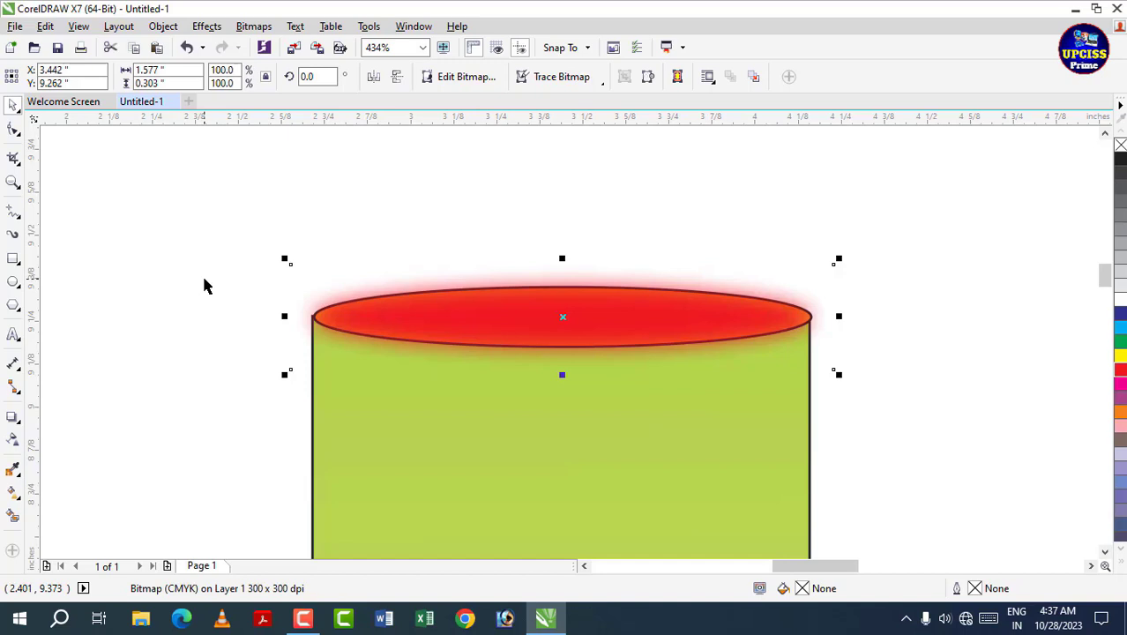
Draw a flat ellipse about 1.45 by 0.23 inches across the rectangle's full width and centre it on the bottom edge
key(shift+F4)
click(608, 218)
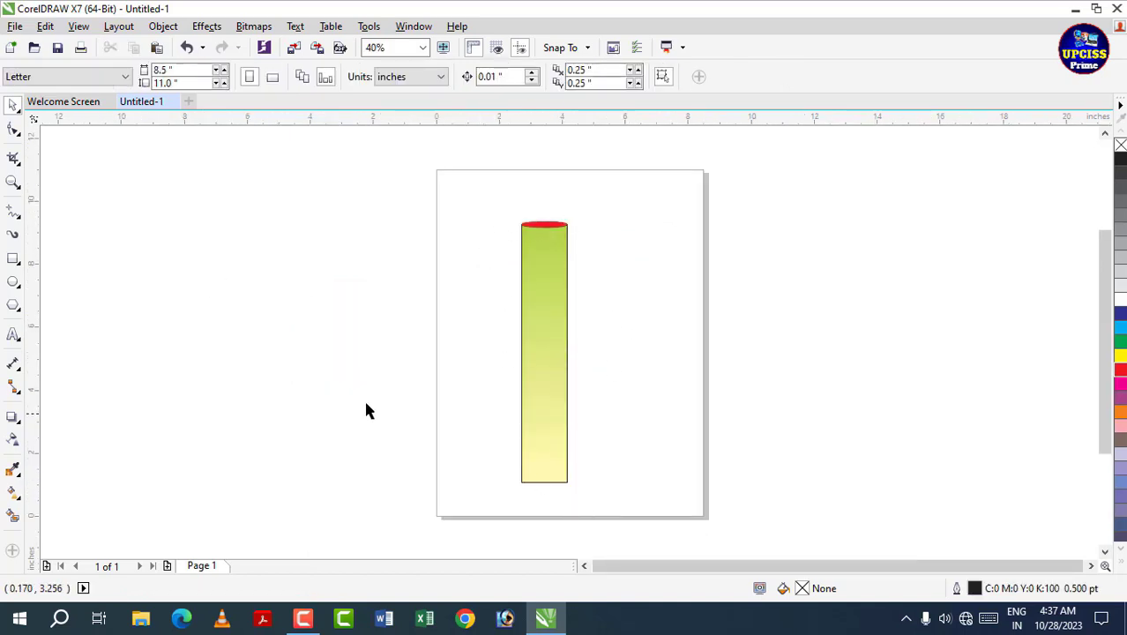
click(13, 181)
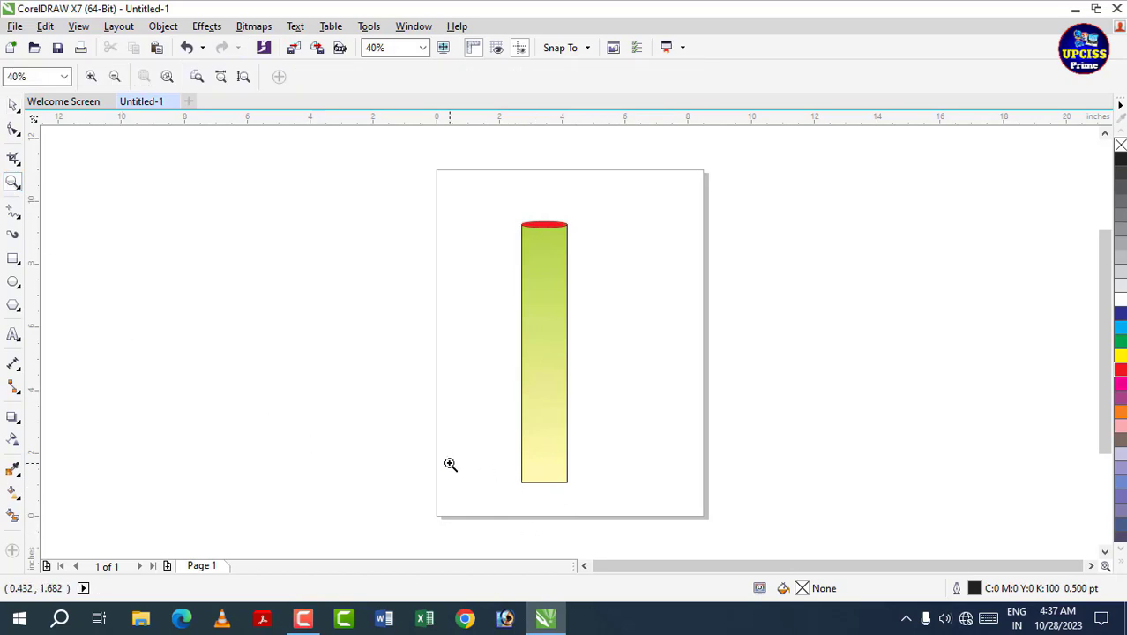
drag(450, 465, 618, 510)
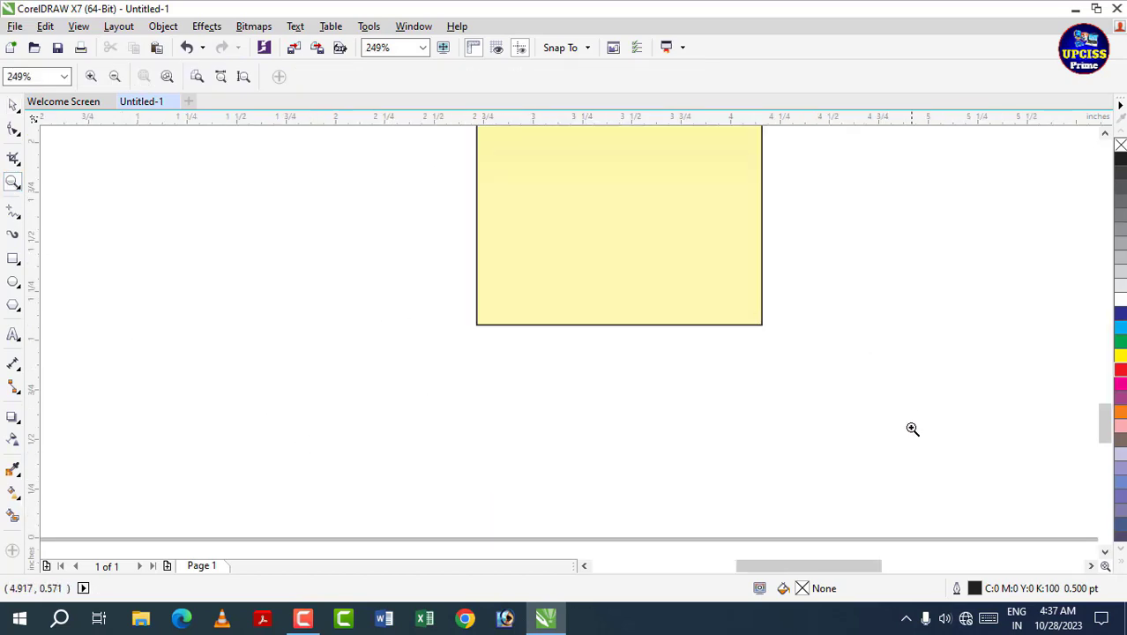
click(13, 283)
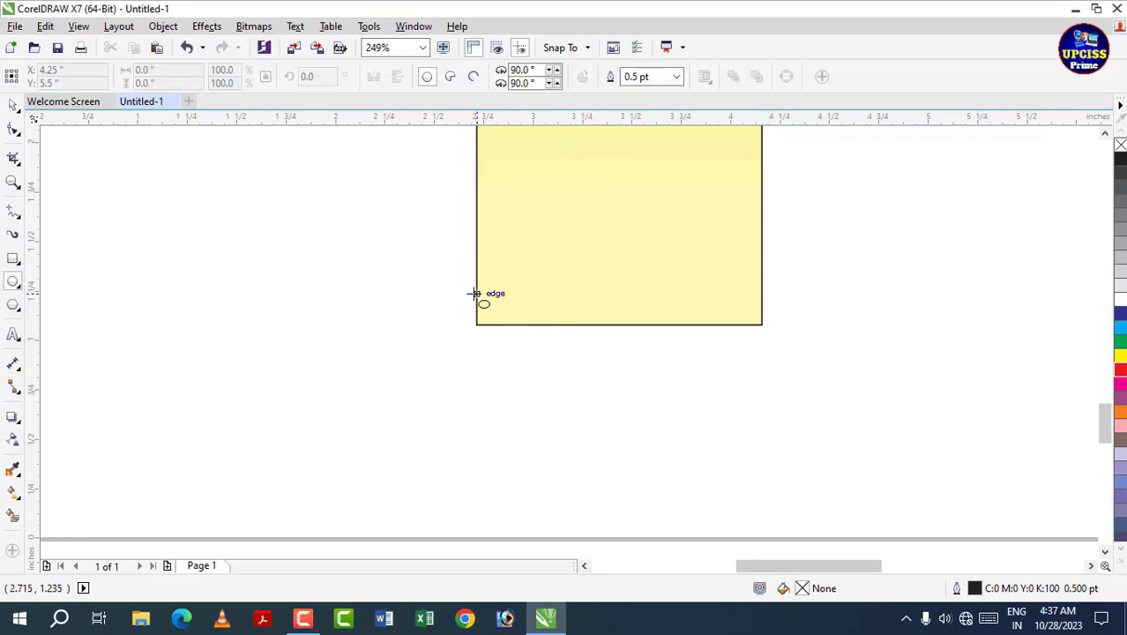
drag(476, 296, 763, 340)
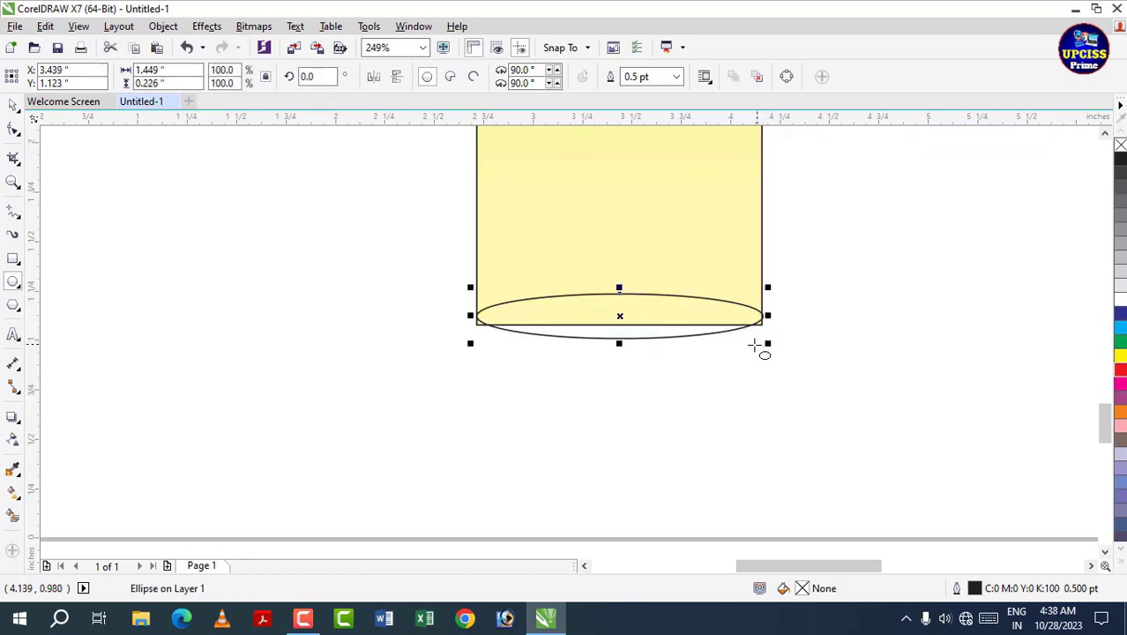
click(15, 105)
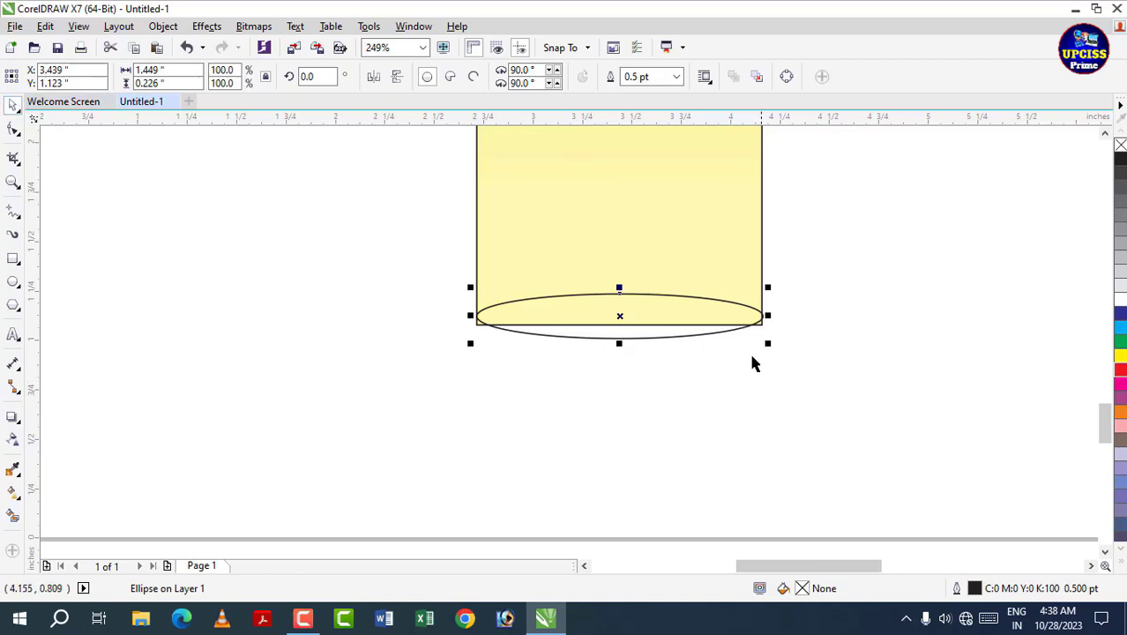
drag(699, 305, 698, 309)
drag(698, 314, 697, 314)
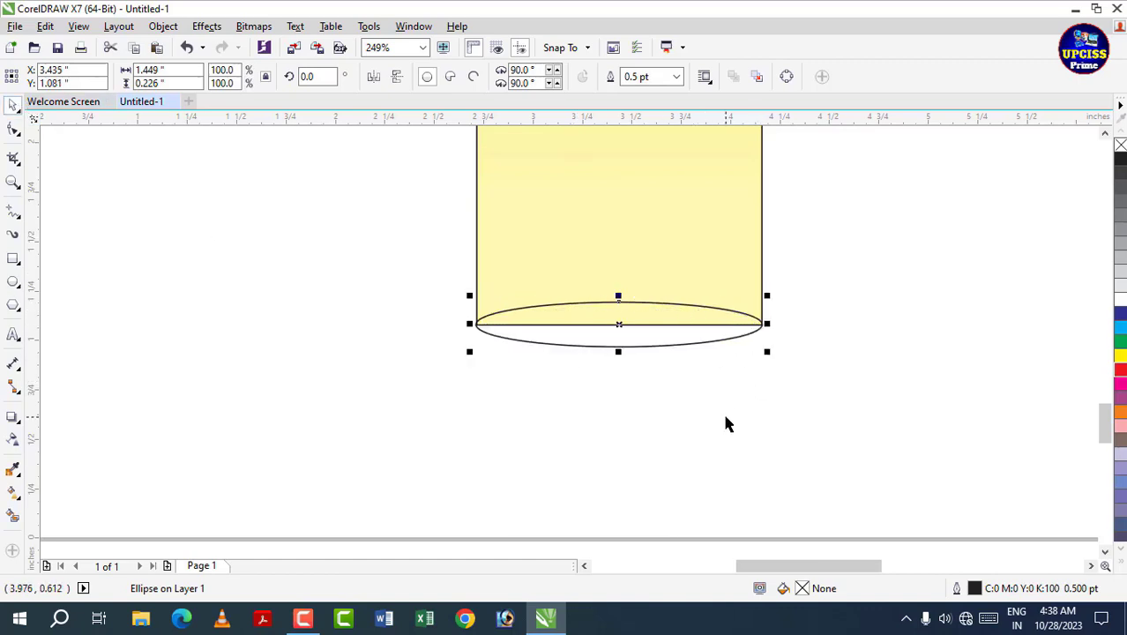
Fill the bottom ellipse with a horizontal linear gradient running from green on the left to light yellow on the right
click(13, 496)
drag(408, 321, 698, 325)
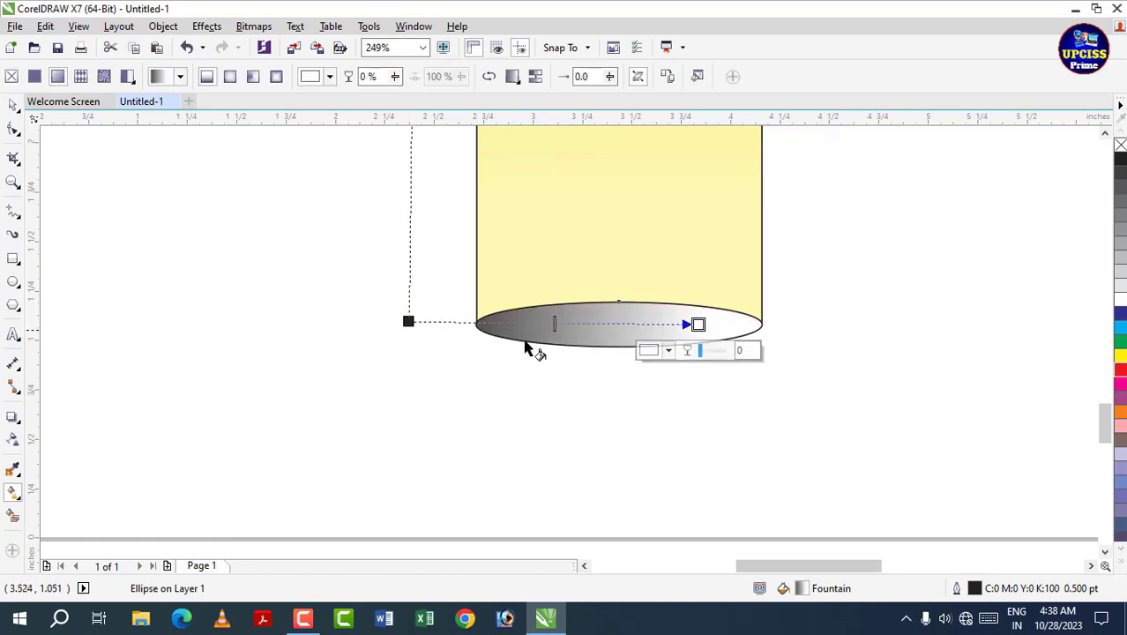
drag(409, 321, 420, 323)
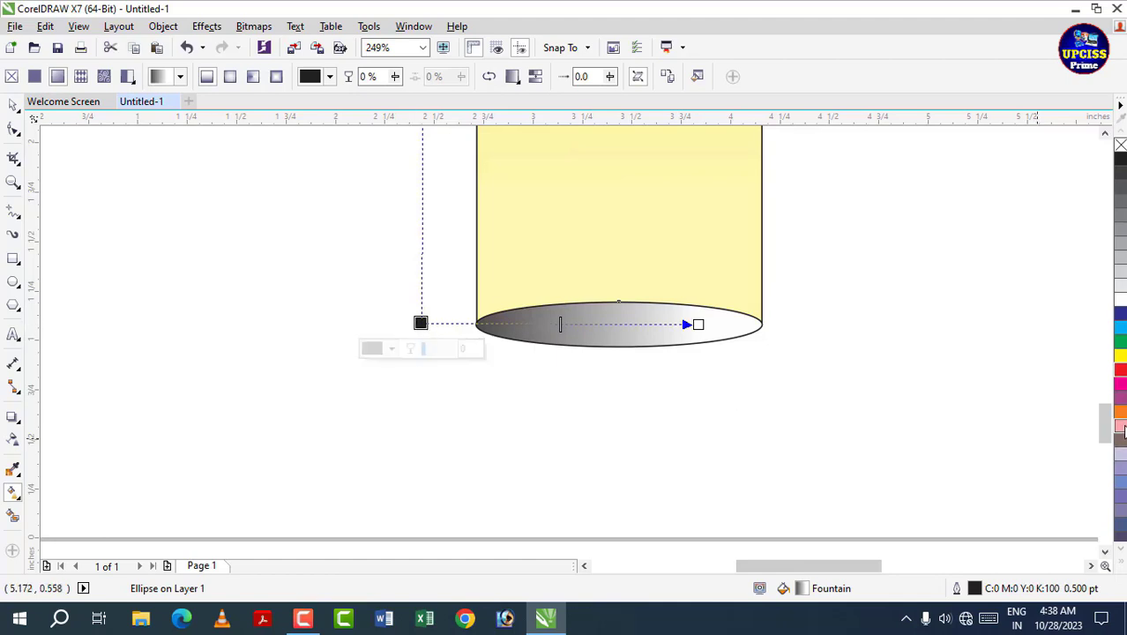
scroll(1122, 433, down, 3)
scroll(1122, 432, down, 3)
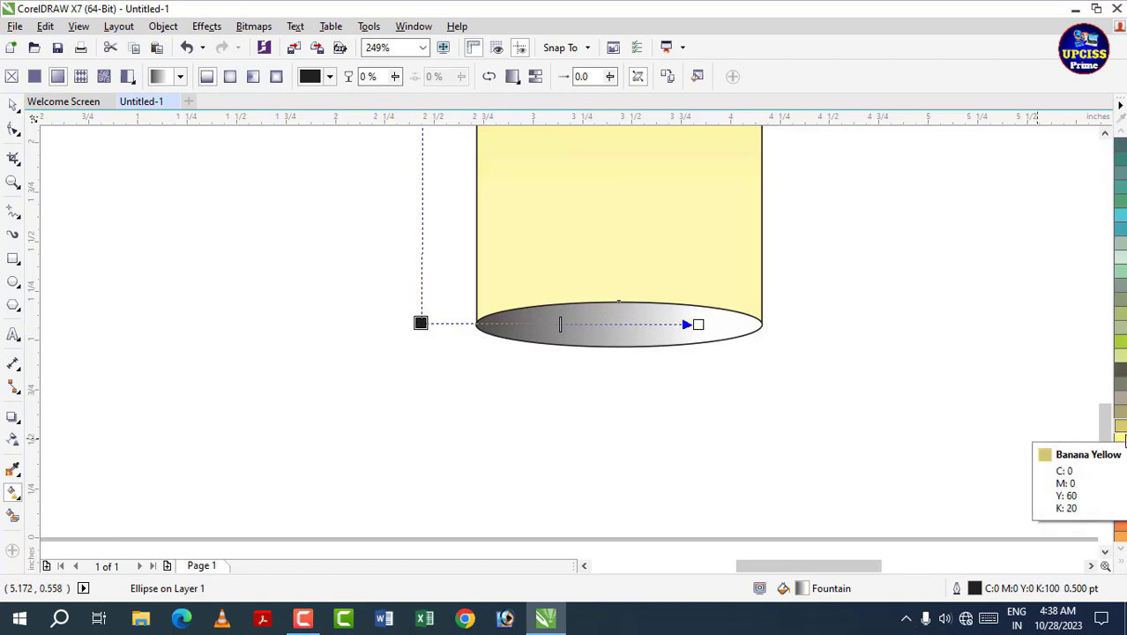
click(1121, 432)
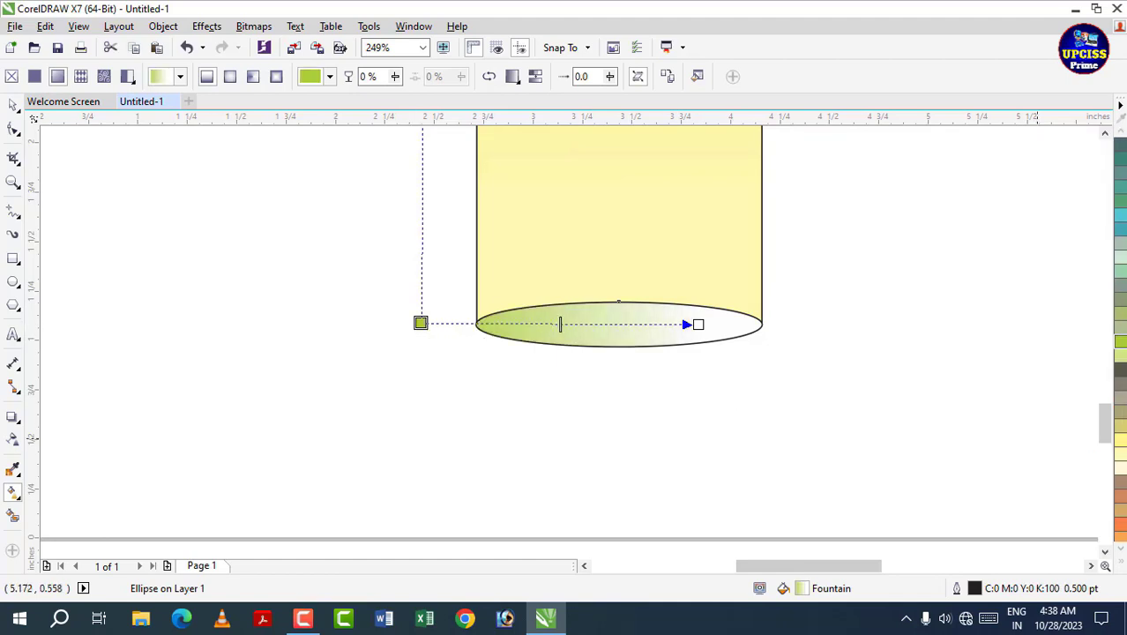
click(697, 324)
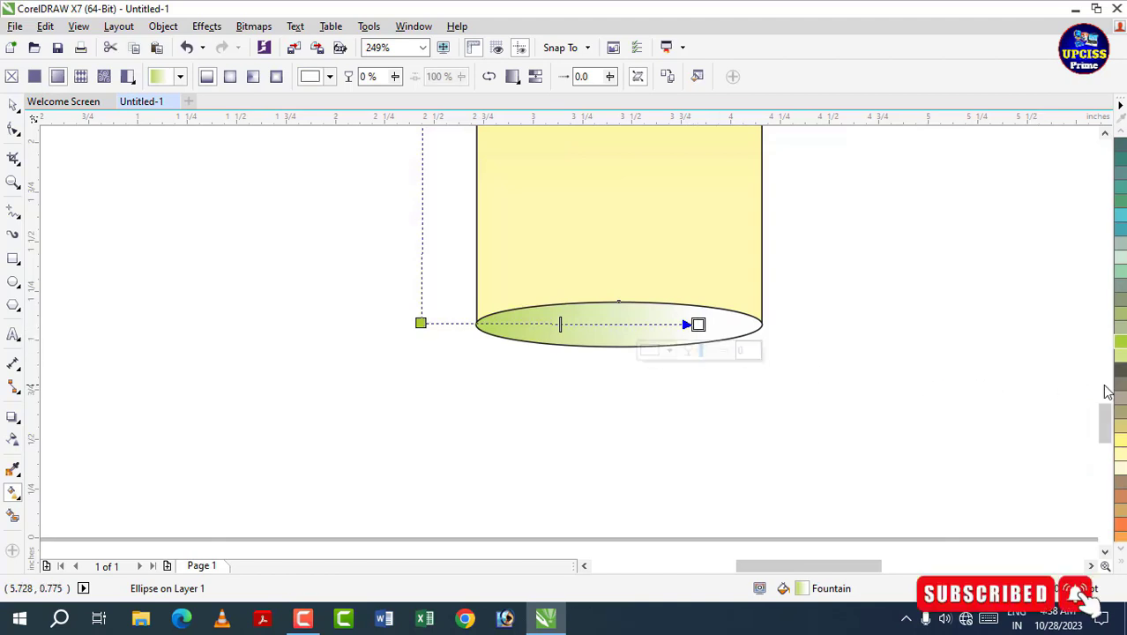
click(1120, 441)
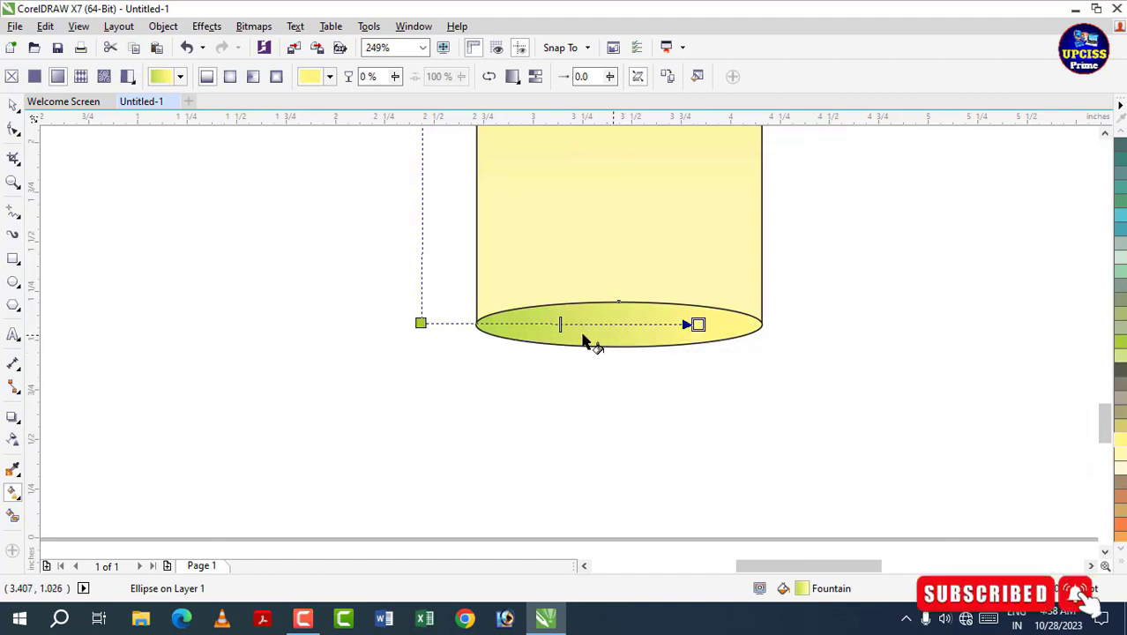
Move the gradient's two ends to just outside the bottom ellipse's left and right tips, and deselect the ellipse
drag(698, 324, 760, 323)
drag(421, 323, 459, 321)
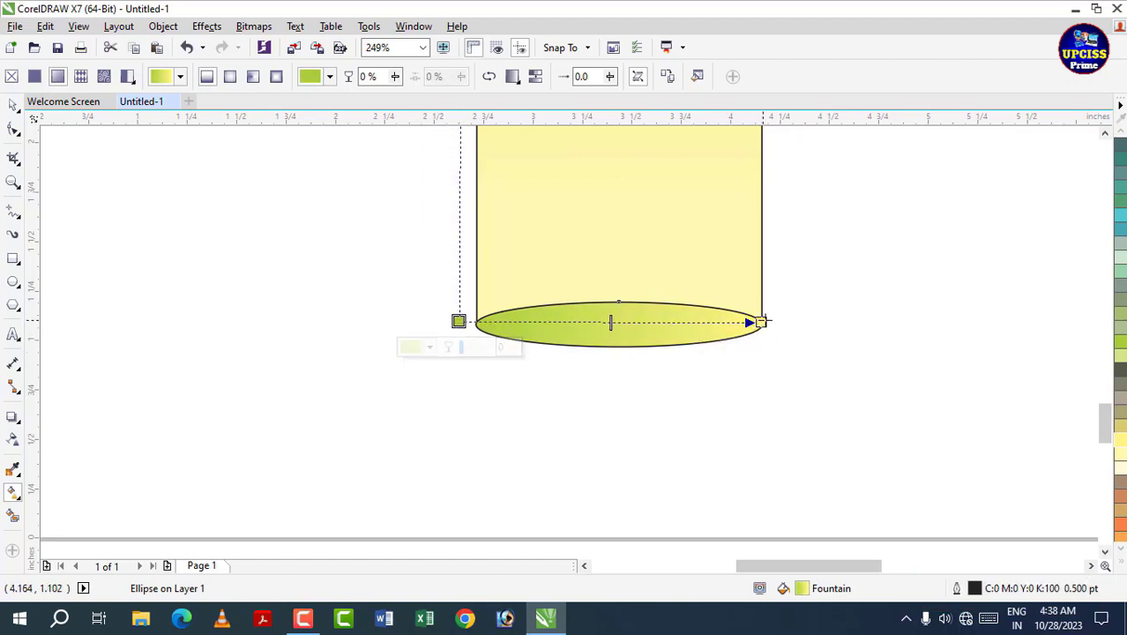
drag(761, 323, 771, 319)
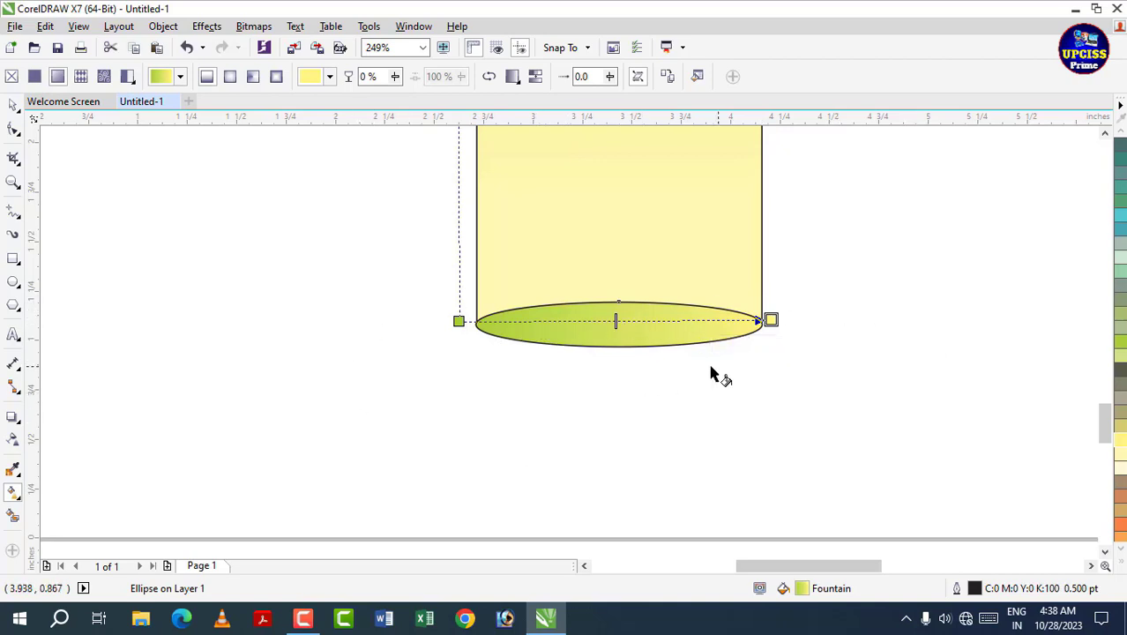
click(14, 107)
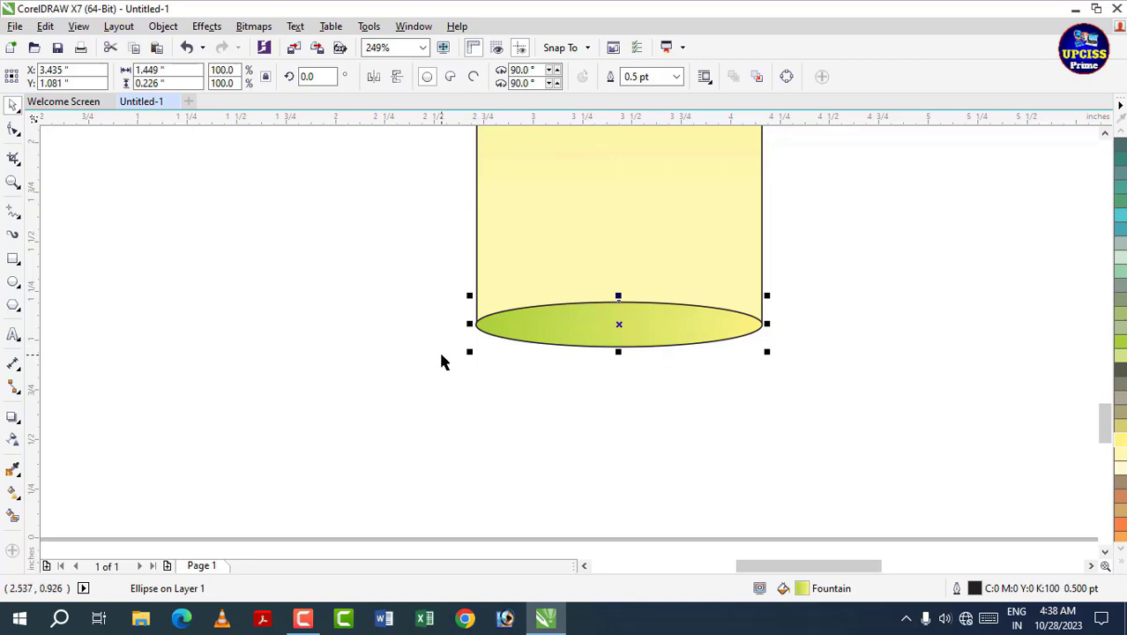
key(shift+F4)
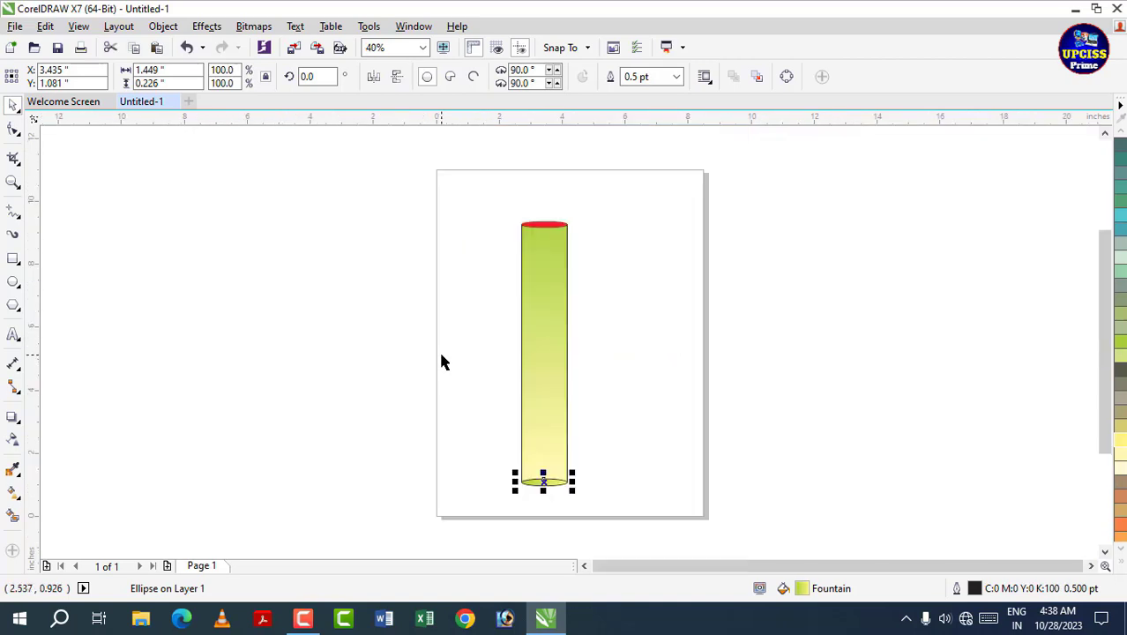
click(444, 362)
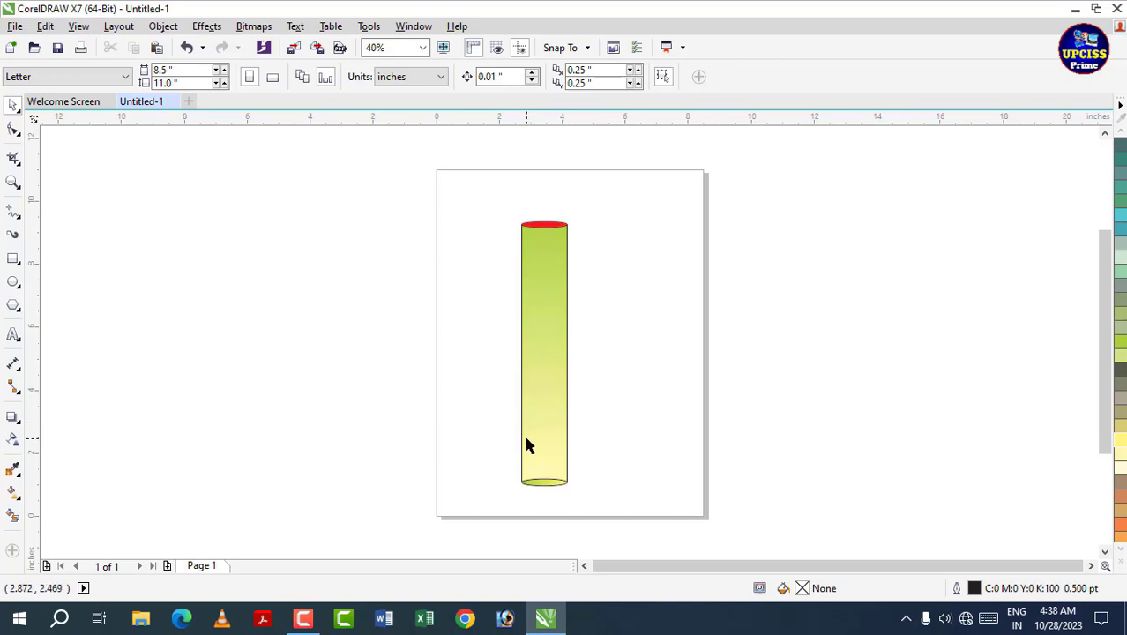
Draw a vertical straight line about 3.28 inches long in the empty area left of the page
click(12, 213)
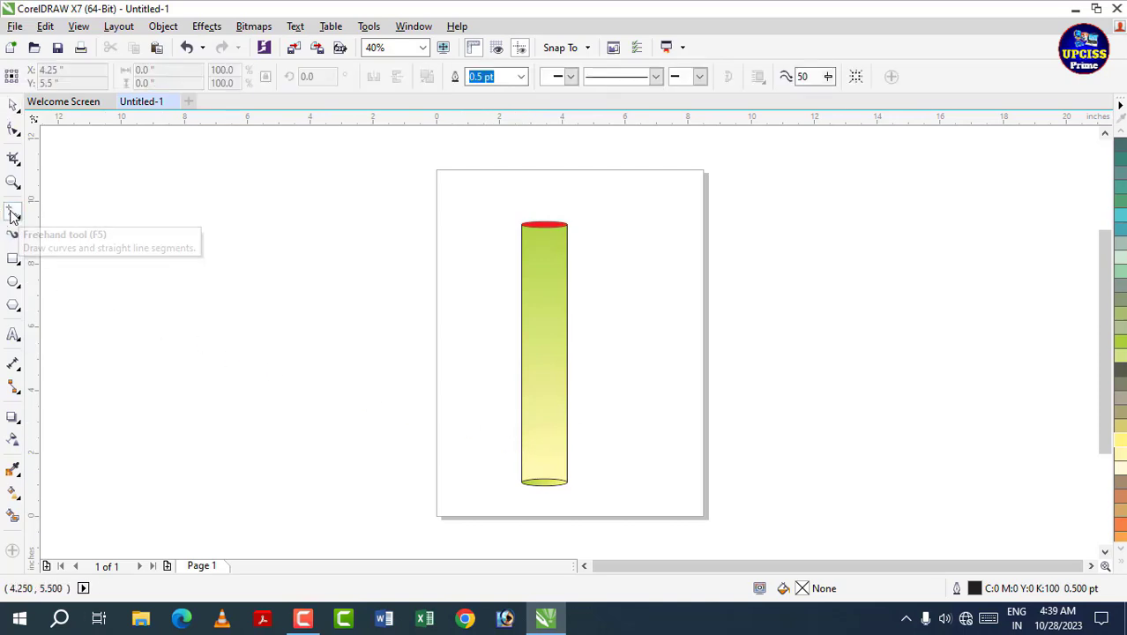
click(283, 287)
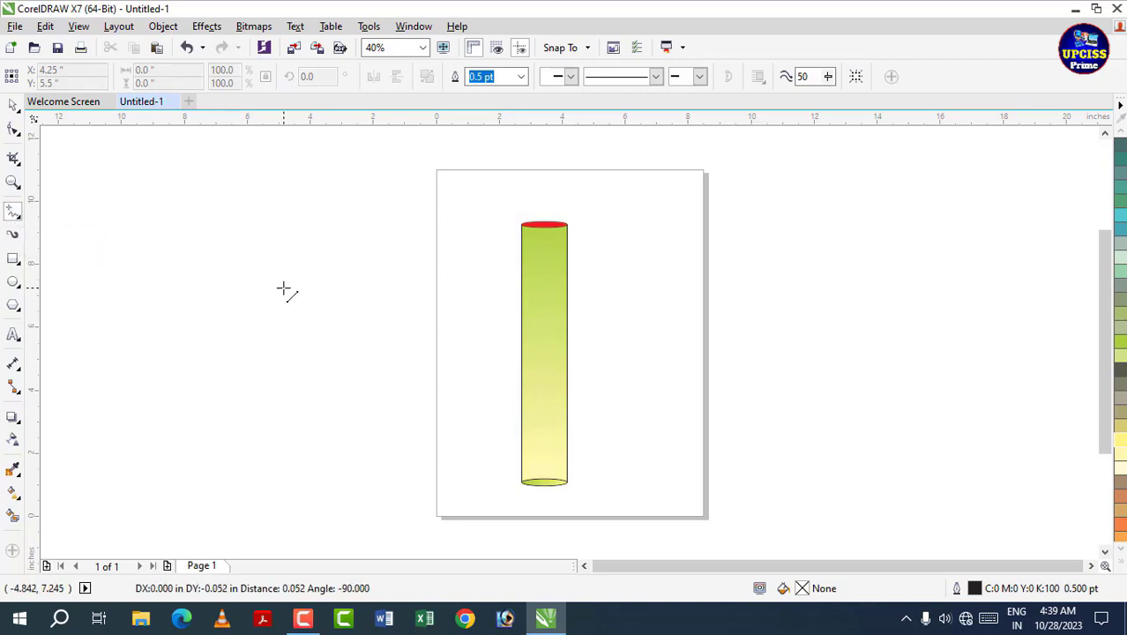
click(279, 391)
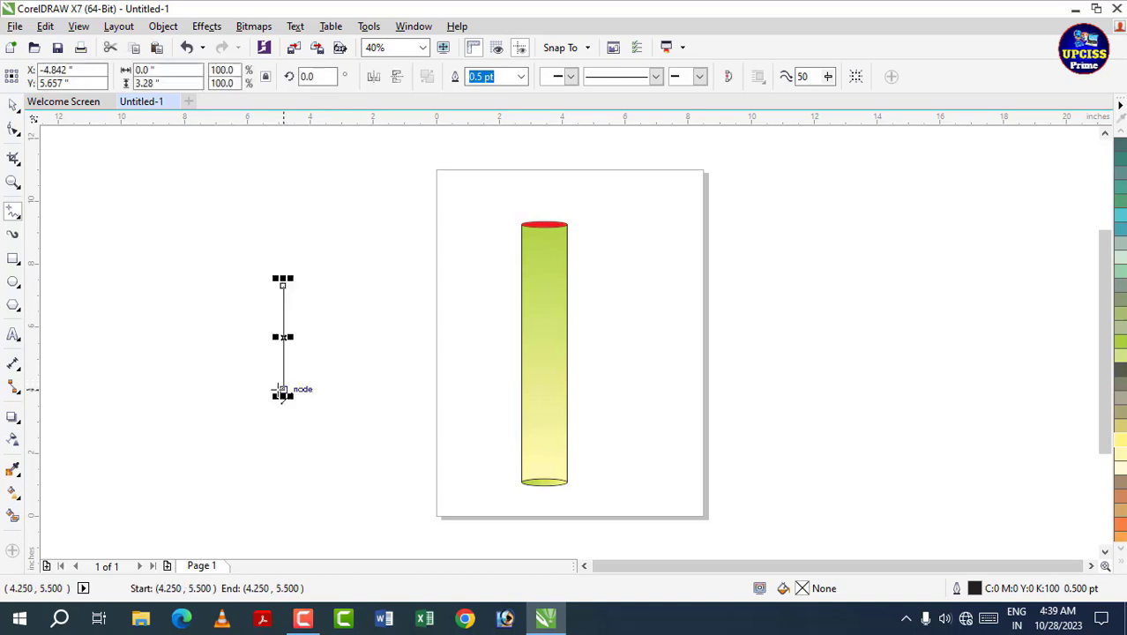
Convert the vertical line to a curve and bow it out to the left, fullest near the bottom, like half a flame
click(13, 130)
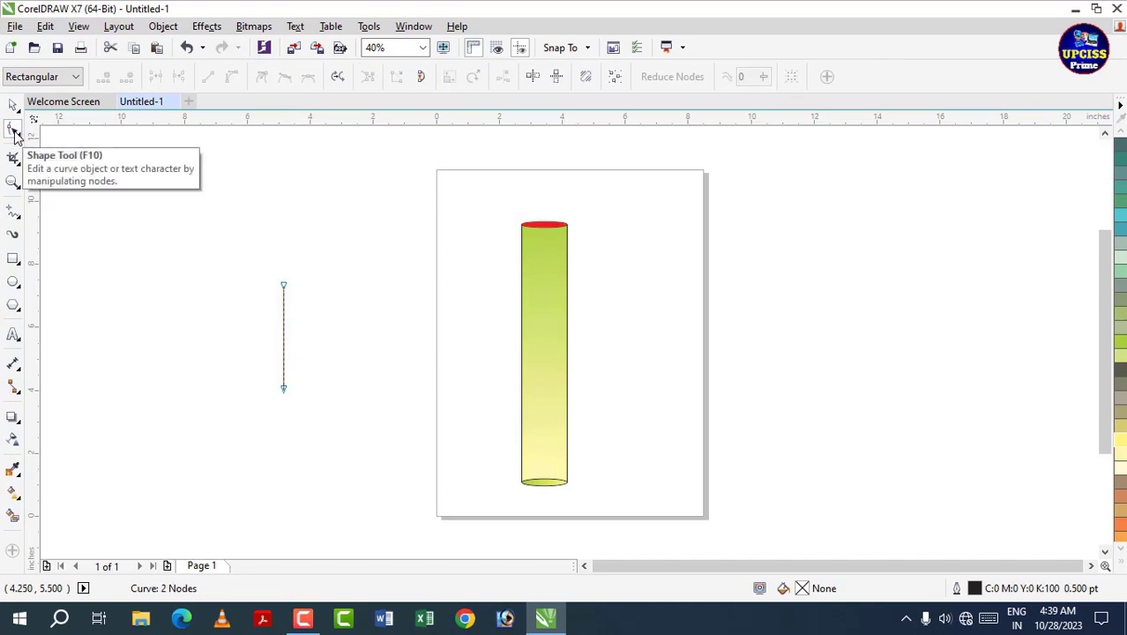
click(283, 334)
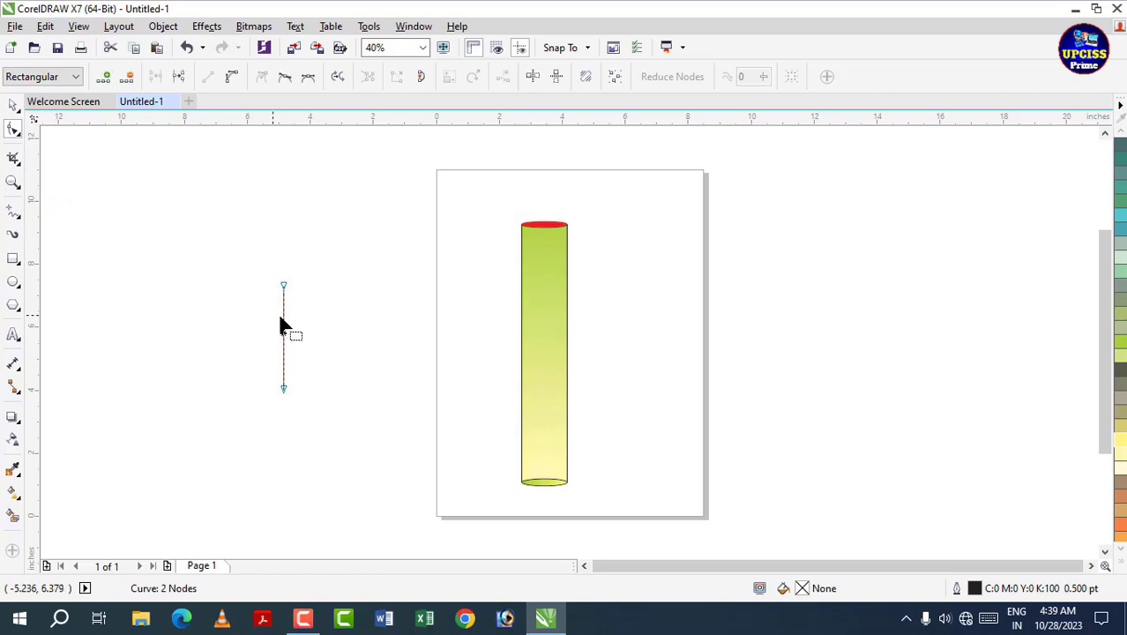
click(232, 79)
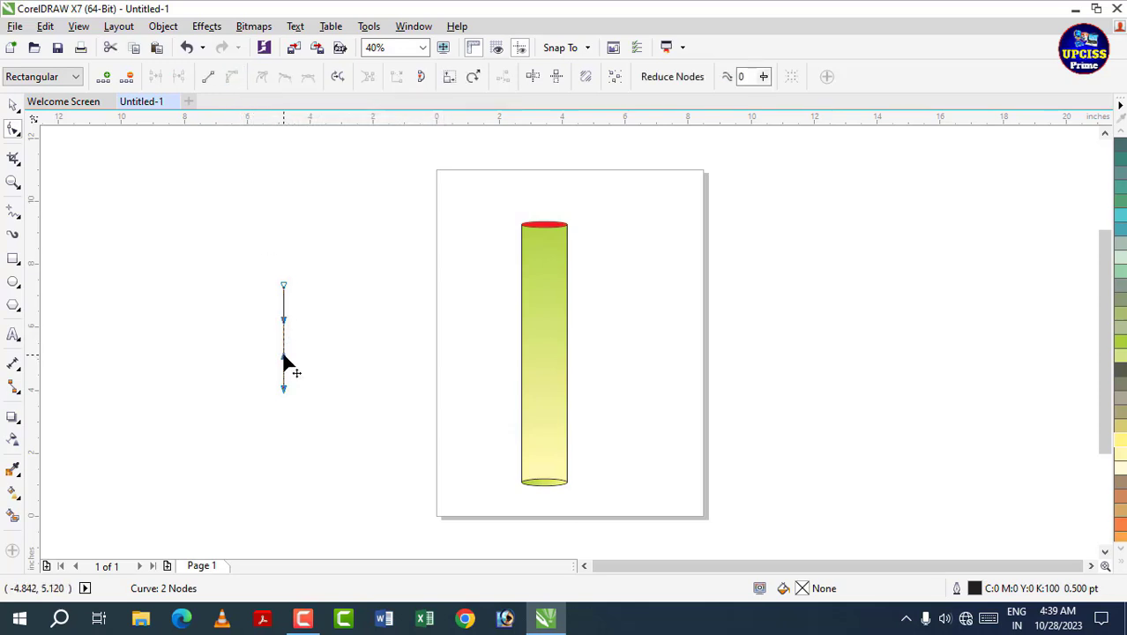
drag(284, 360, 247, 360)
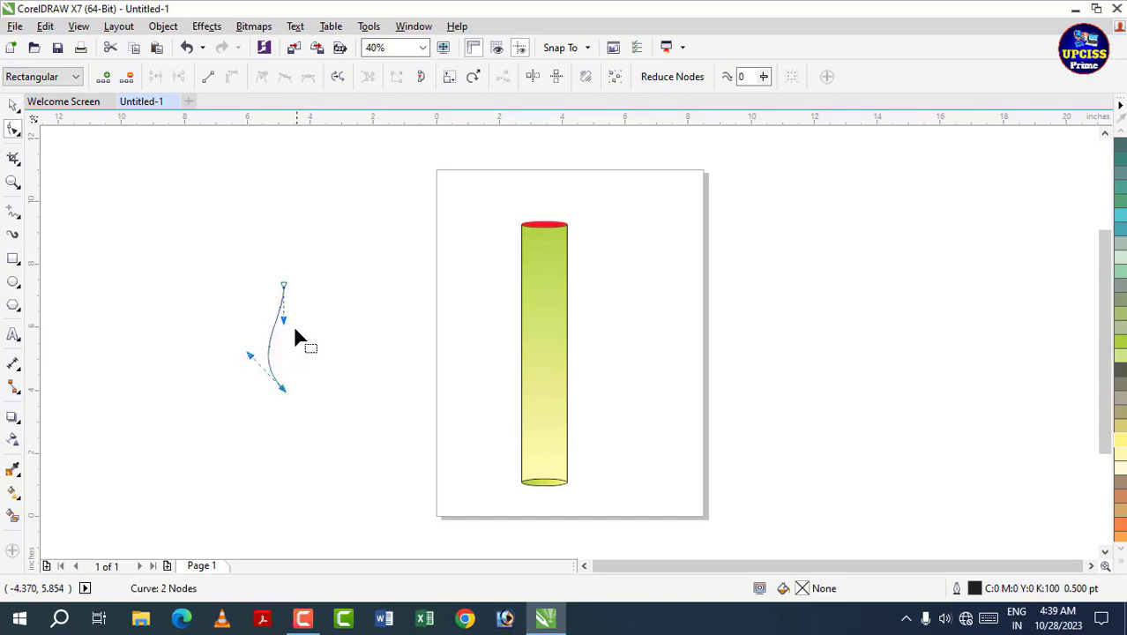
drag(284, 319, 277, 314)
drag(247, 357, 239, 356)
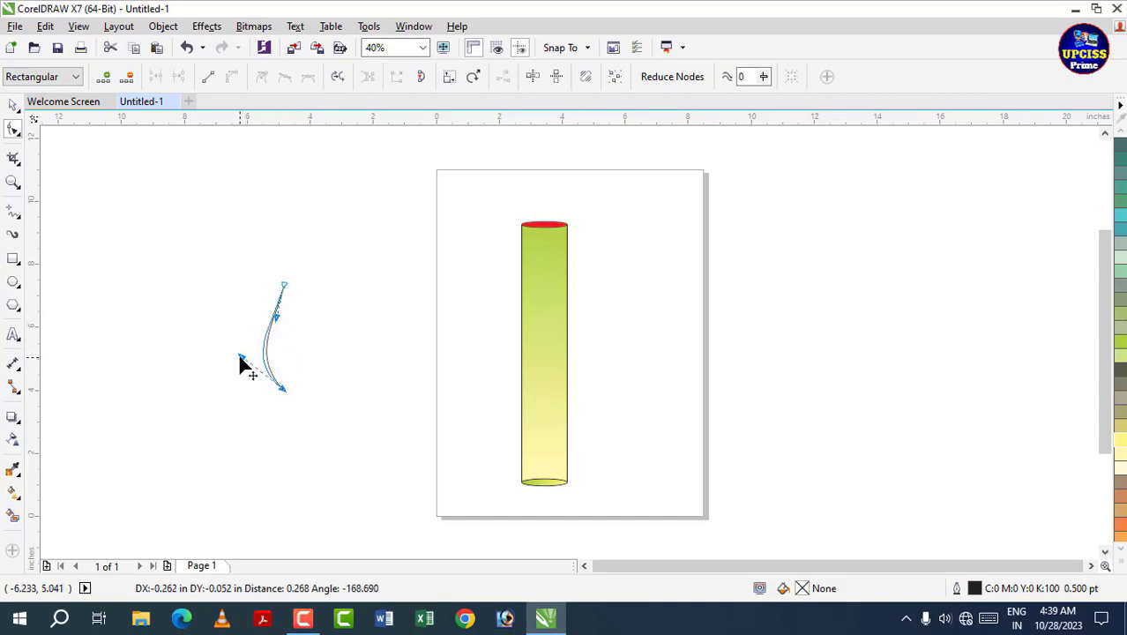
Close the half-flame with a straight edge, convert that edge to a curve and bow it out to the right
click(422, 77)
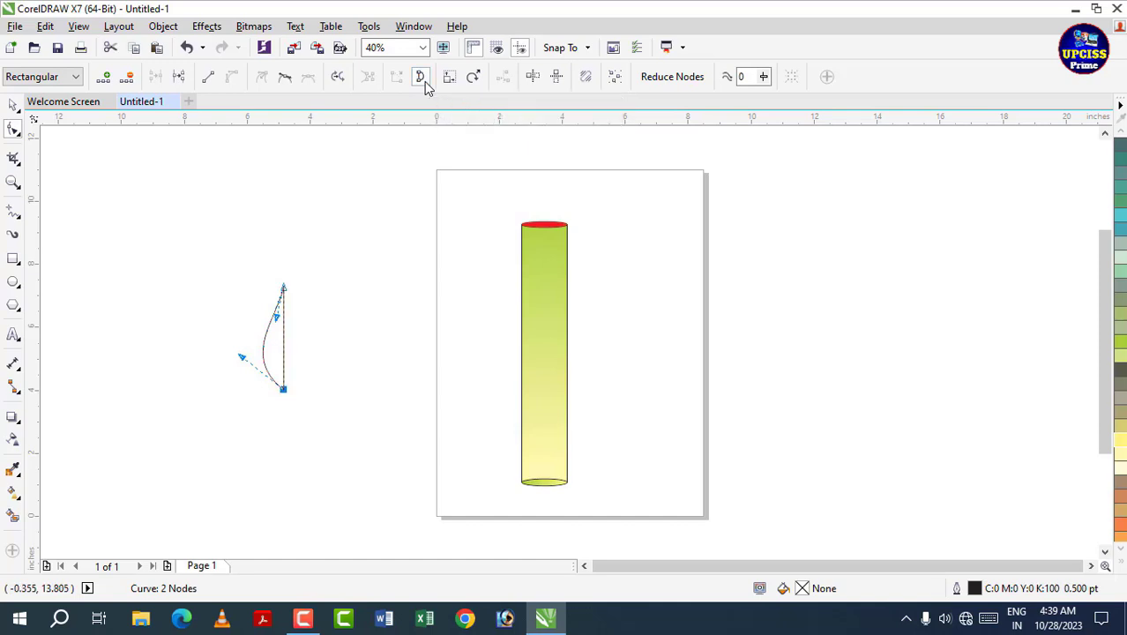
click(283, 343)
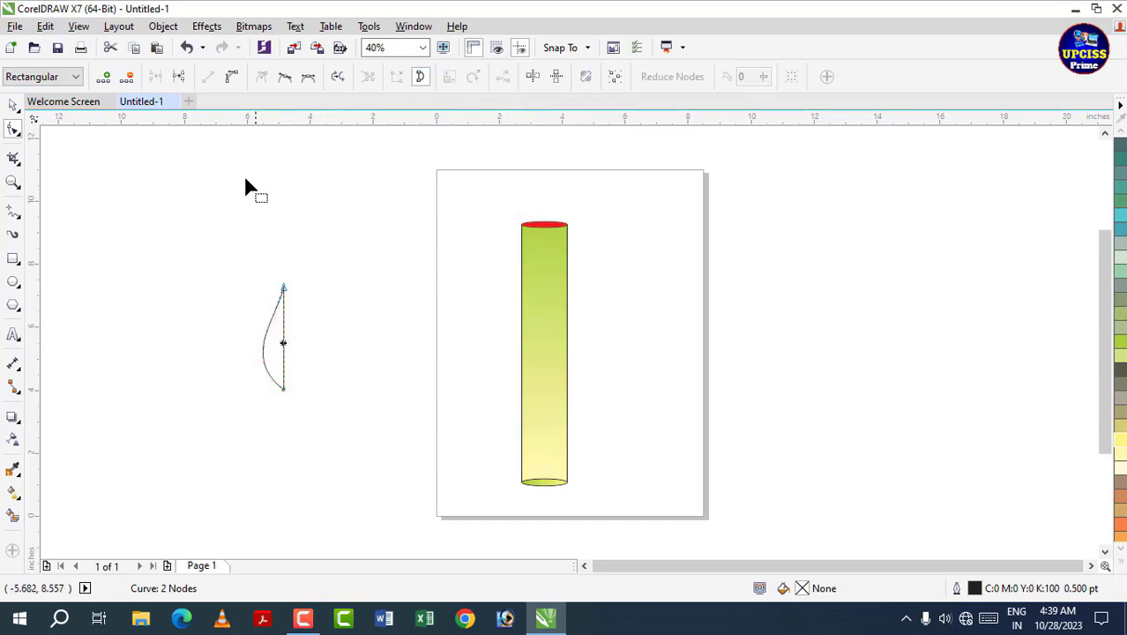
click(234, 78)
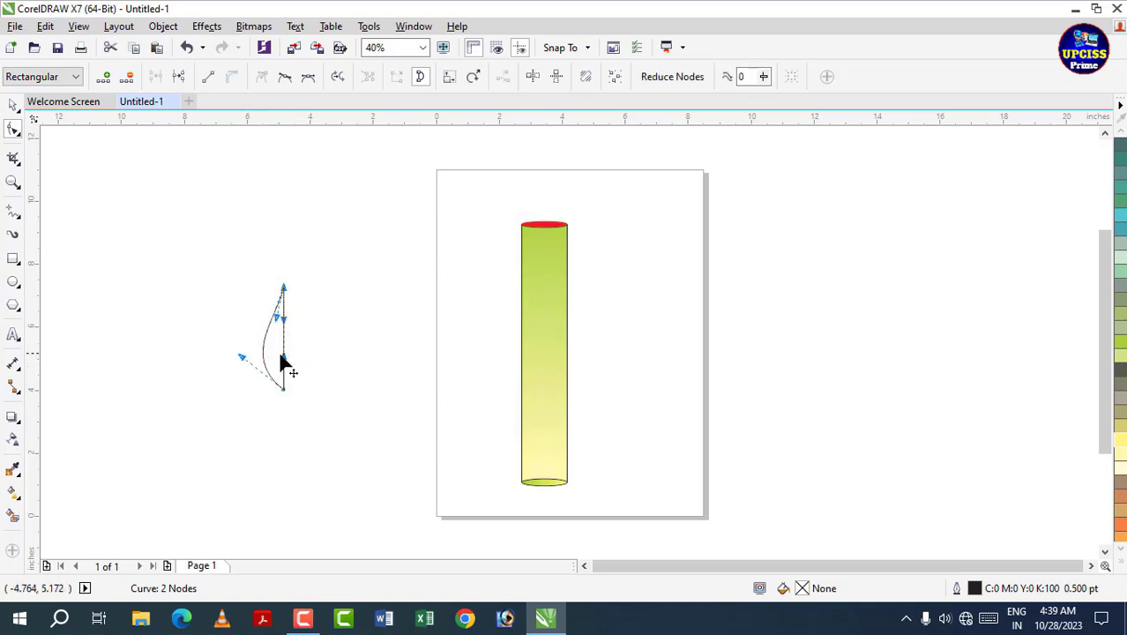
drag(282, 356, 328, 380)
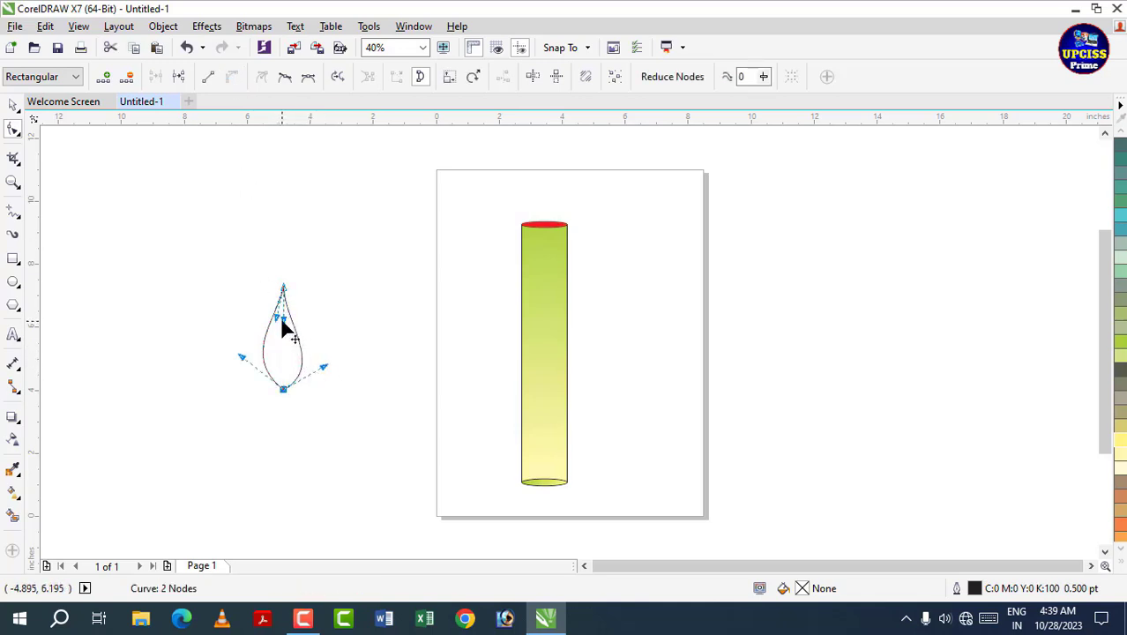
Refine the curvature of the flame outline near its tip and along its lower left side
drag(282, 327, 273, 332)
drag(245, 364, 240, 361)
drag(278, 329, 277, 340)
click(13, 104)
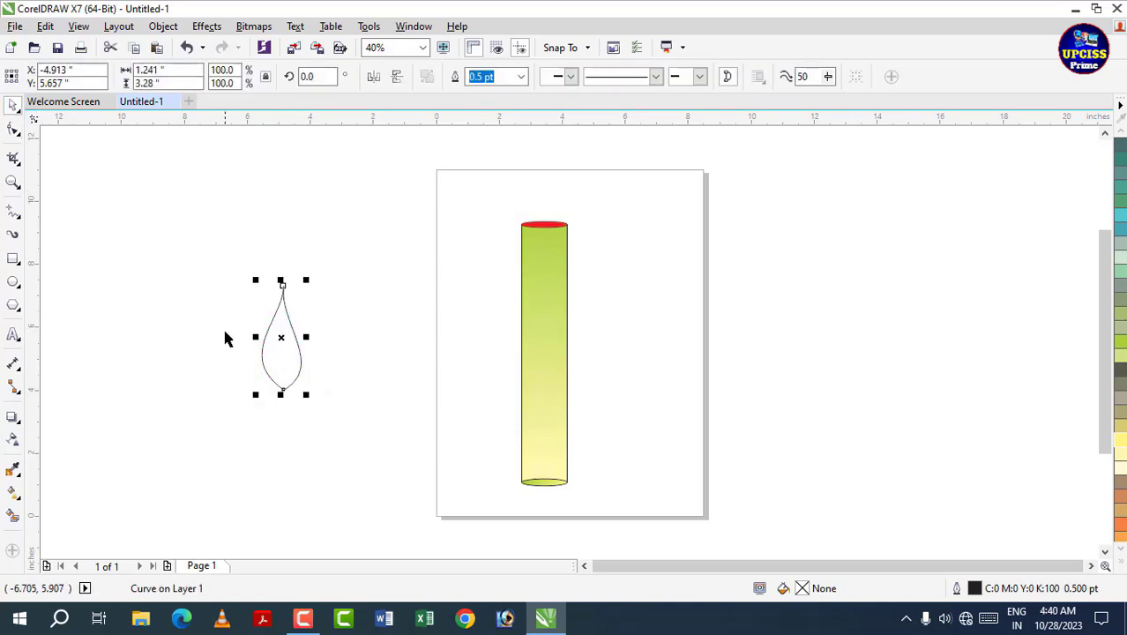
Place a copy of the flame shape to its right, filled red (C:0 M:100 Y:100 K:0) and without an outline
drag(283, 355, 365, 324)
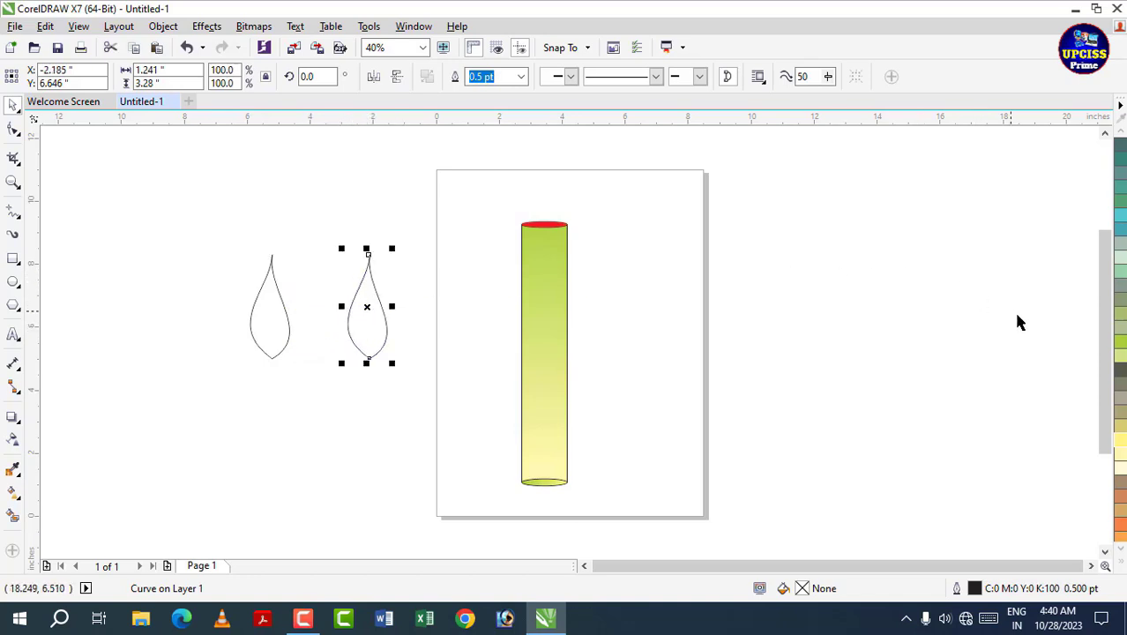
scroll(1122, 311, up, 5)
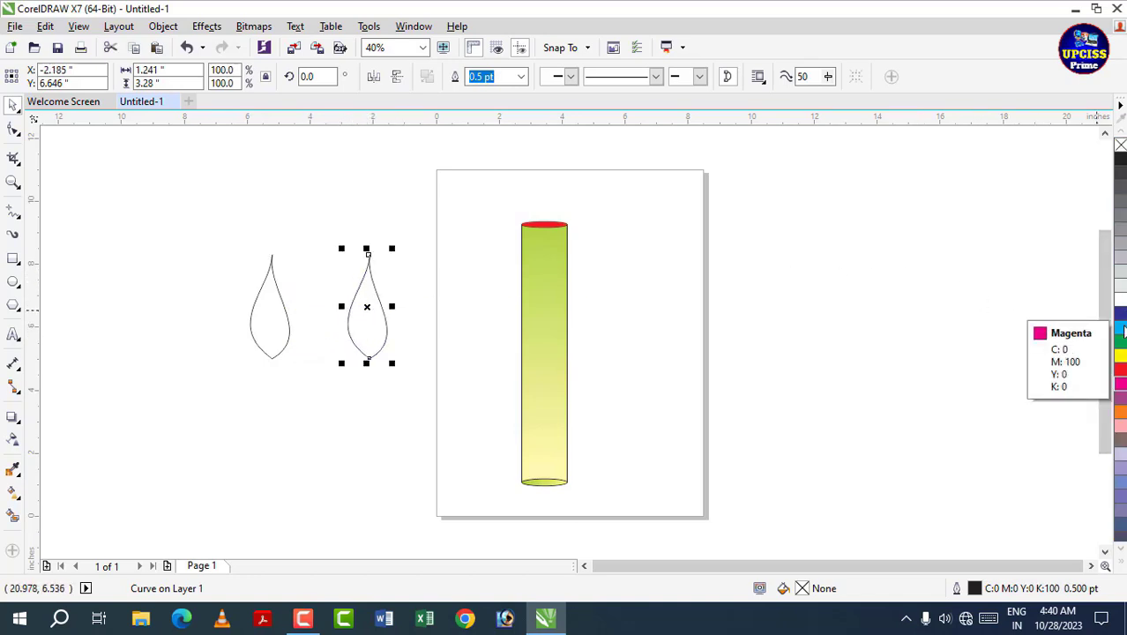
click(1121, 372)
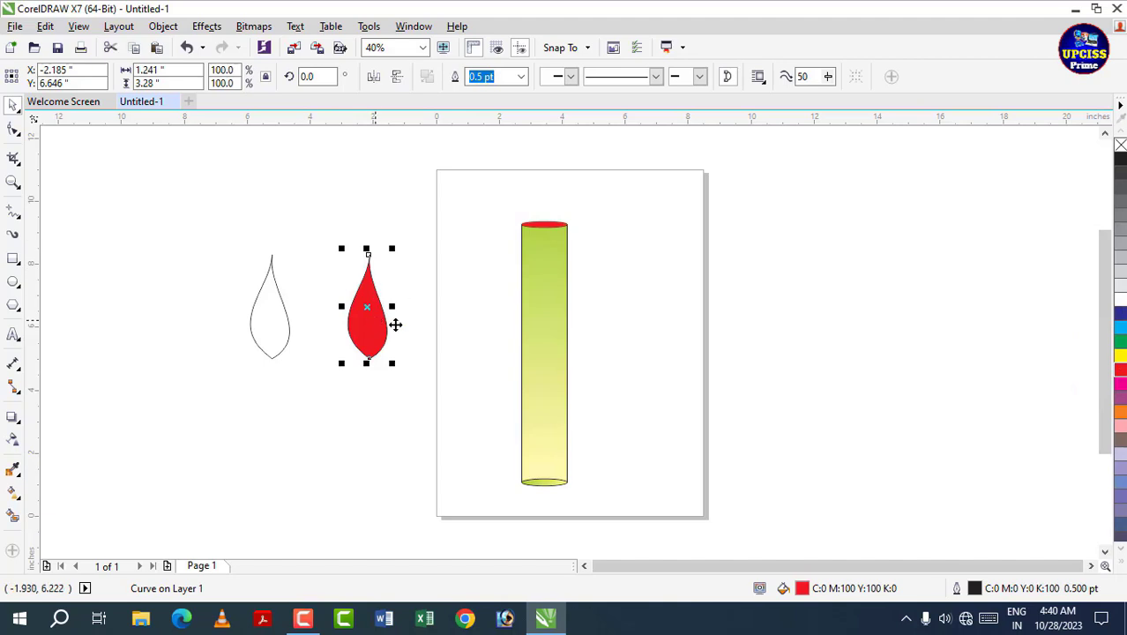
right_click(1120, 145)
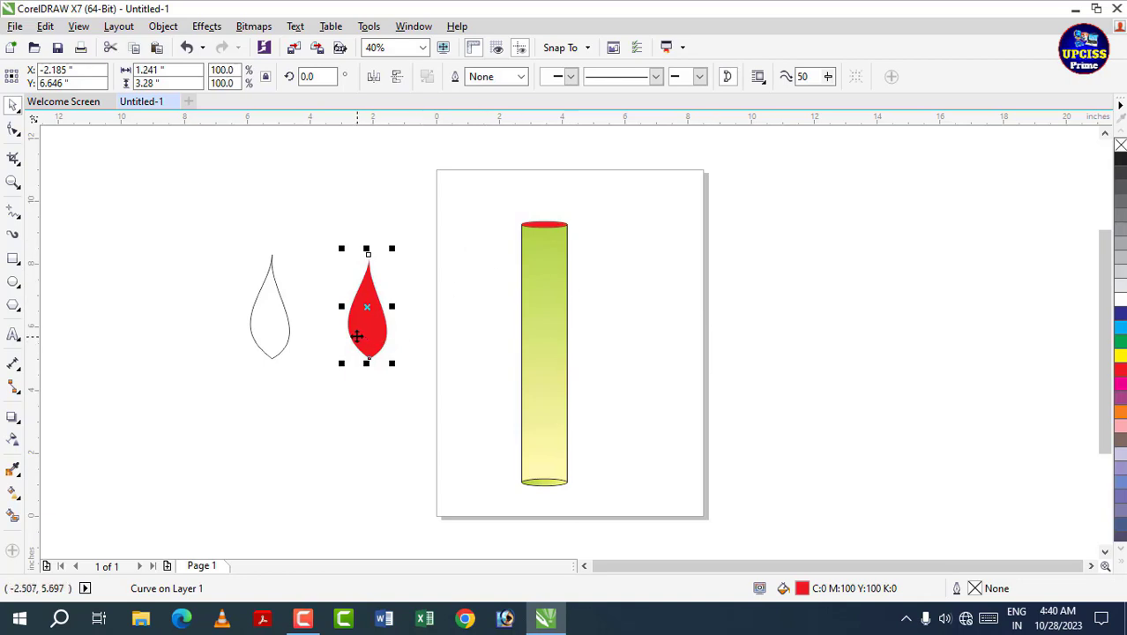
Move the red shape to the candle's top and shrink and narrow it into a slim wick standing on the red ellipse
drag(355, 328, 532, 225)
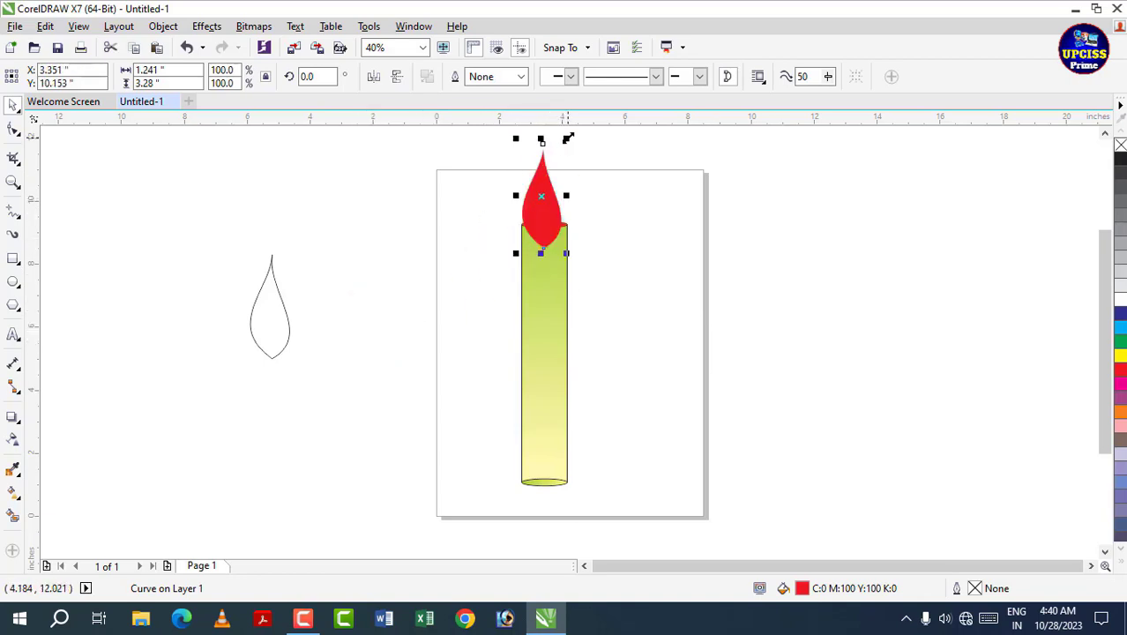
drag(568, 139, 557, 167)
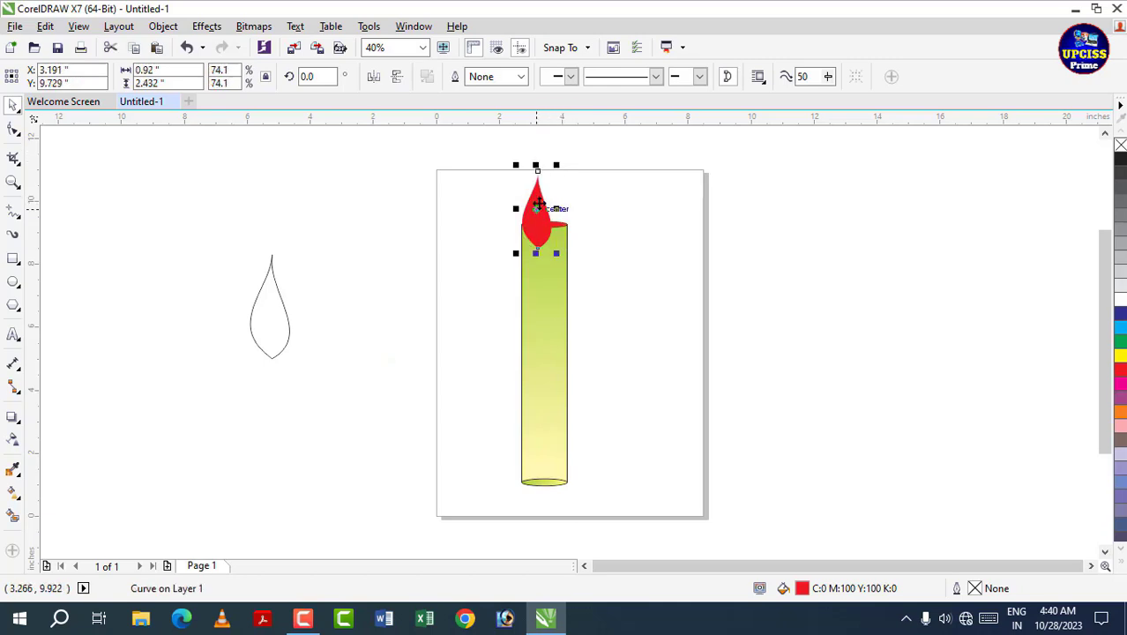
drag(538, 205, 550, 185)
click(666, 262)
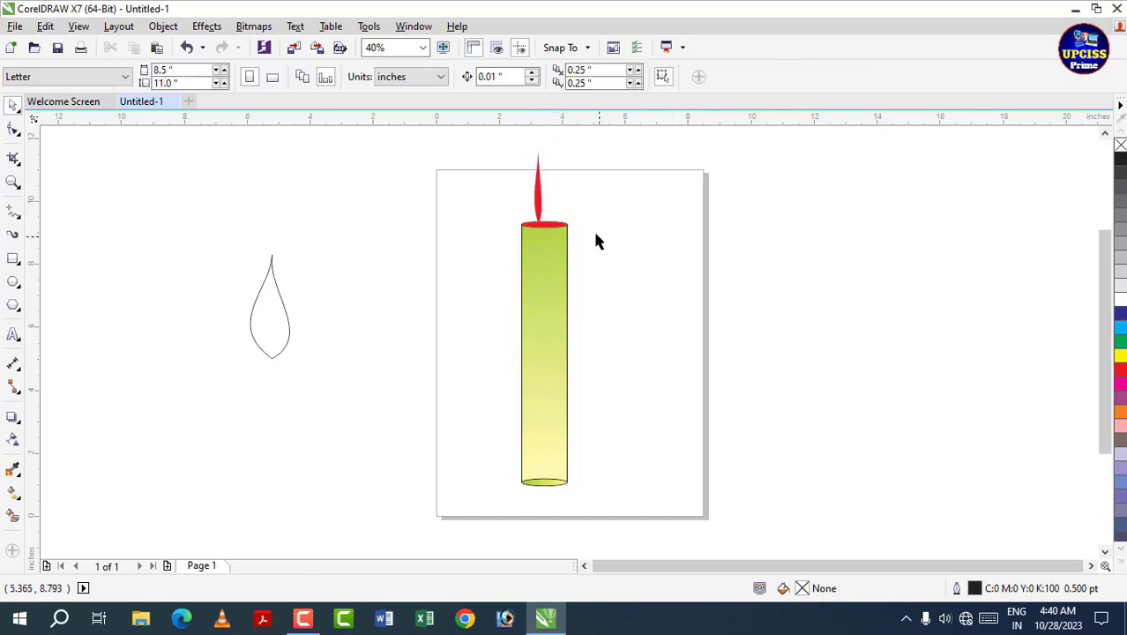
Align the wick and all the candle parts on a common vertical centre line, and deselect them
drag(470, 139, 640, 530)
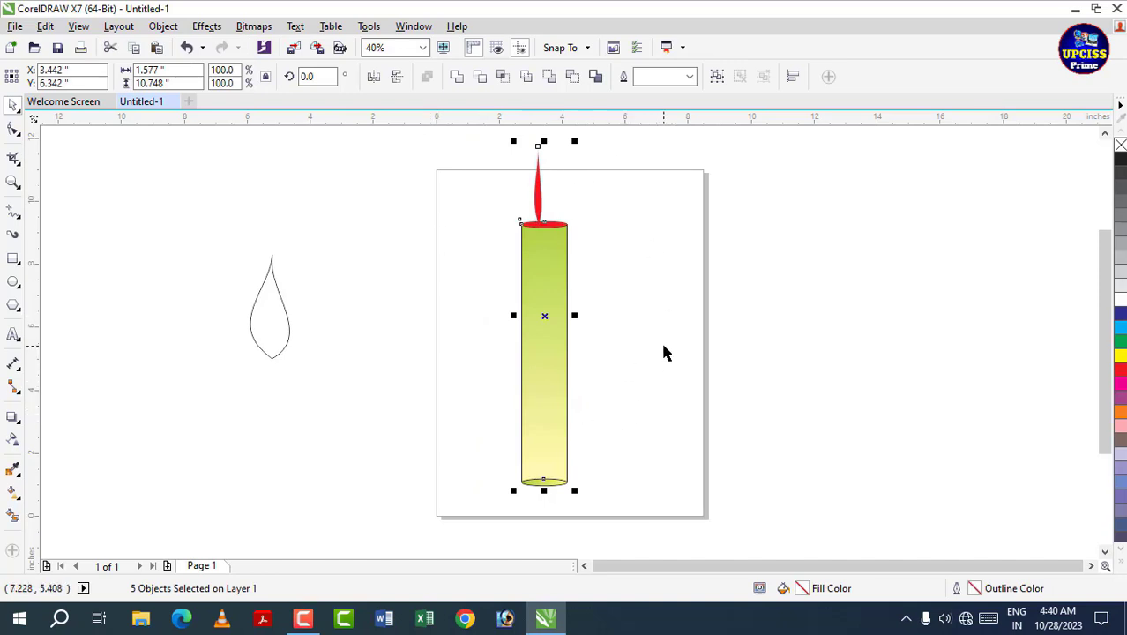
key(c)
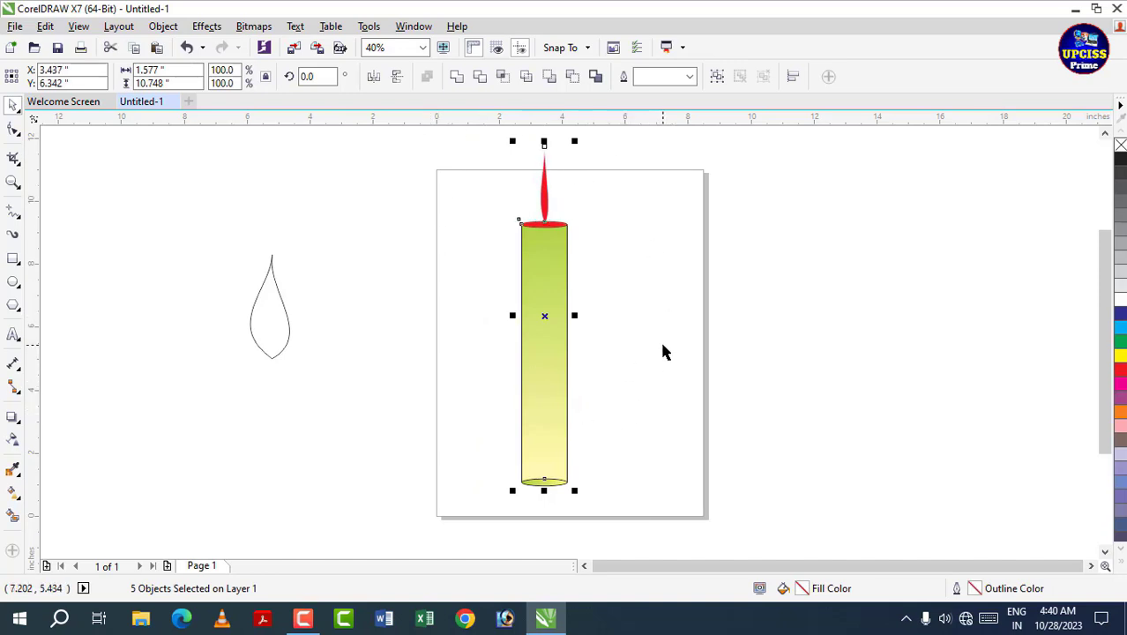
click(658, 349)
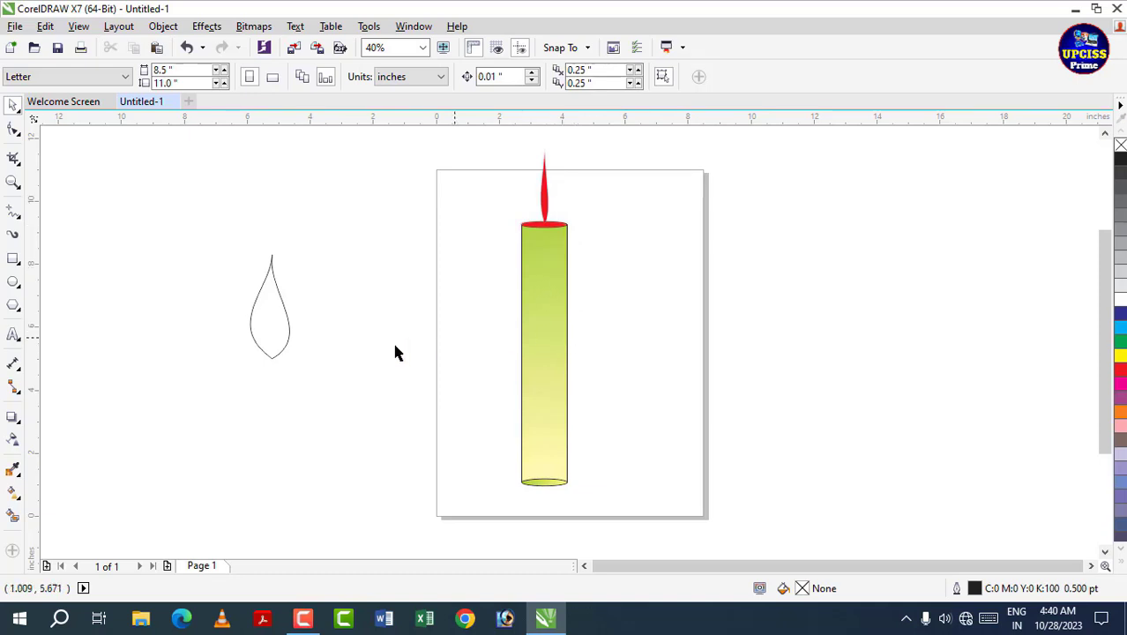
Move the outlined flame slightly up and bow its upper left side outward
drag(272, 330, 298, 256)
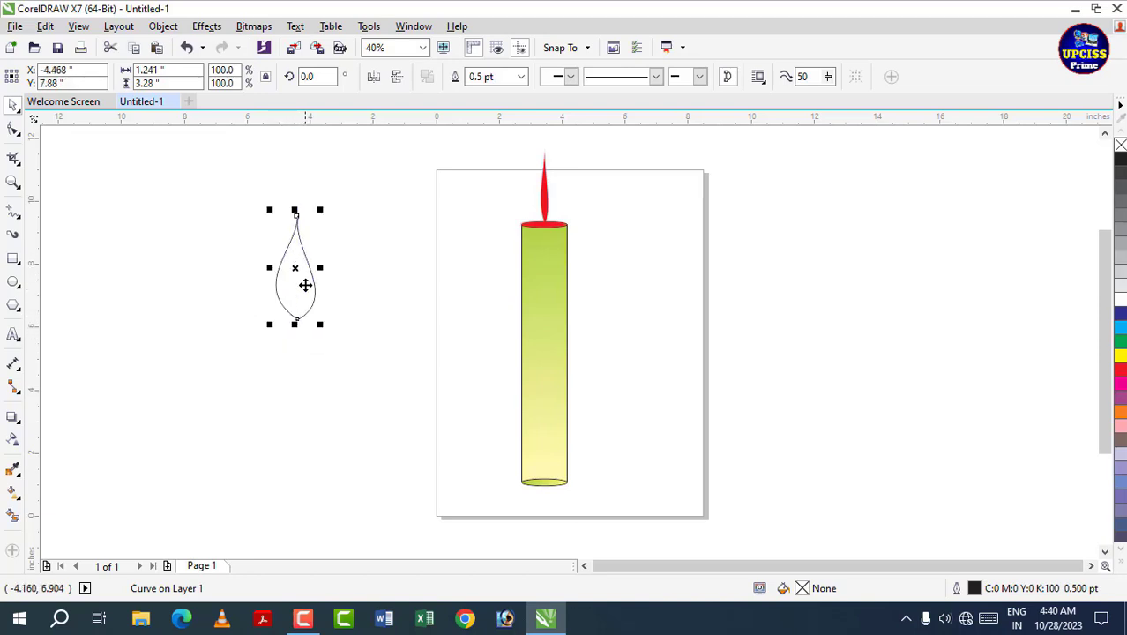
click(13, 130)
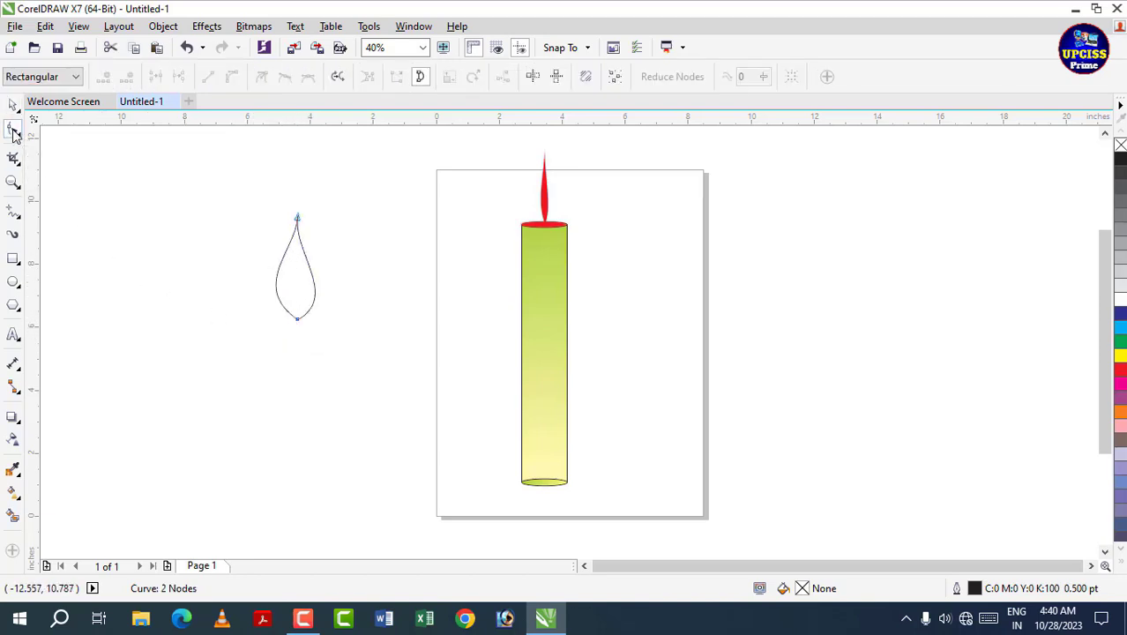
click(299, 320)
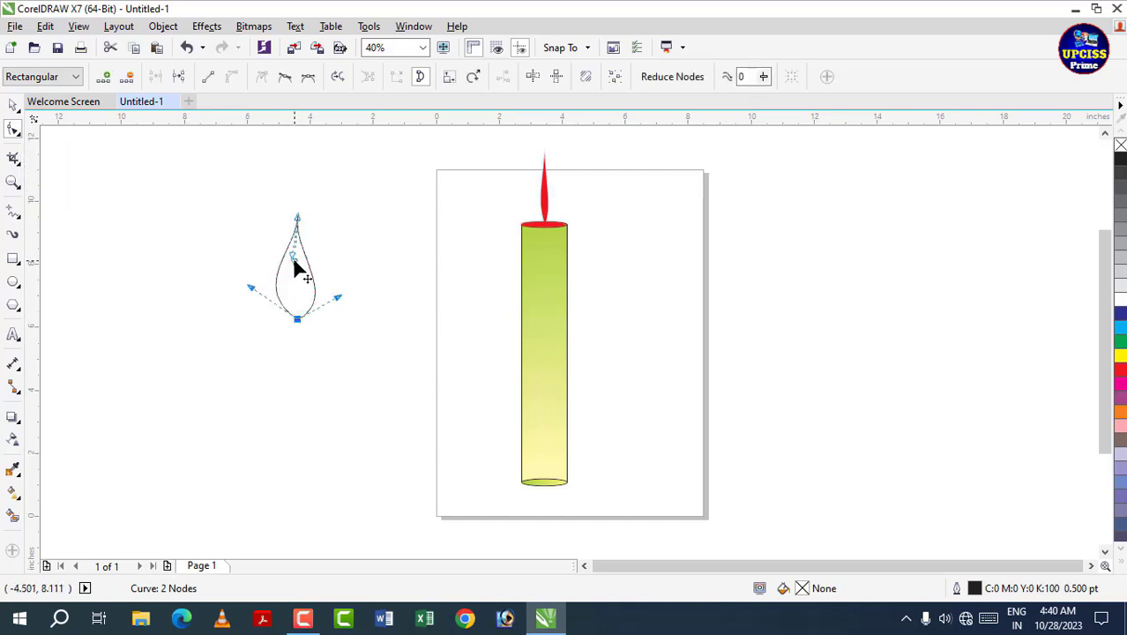
drag(291, 258, 280, 256)
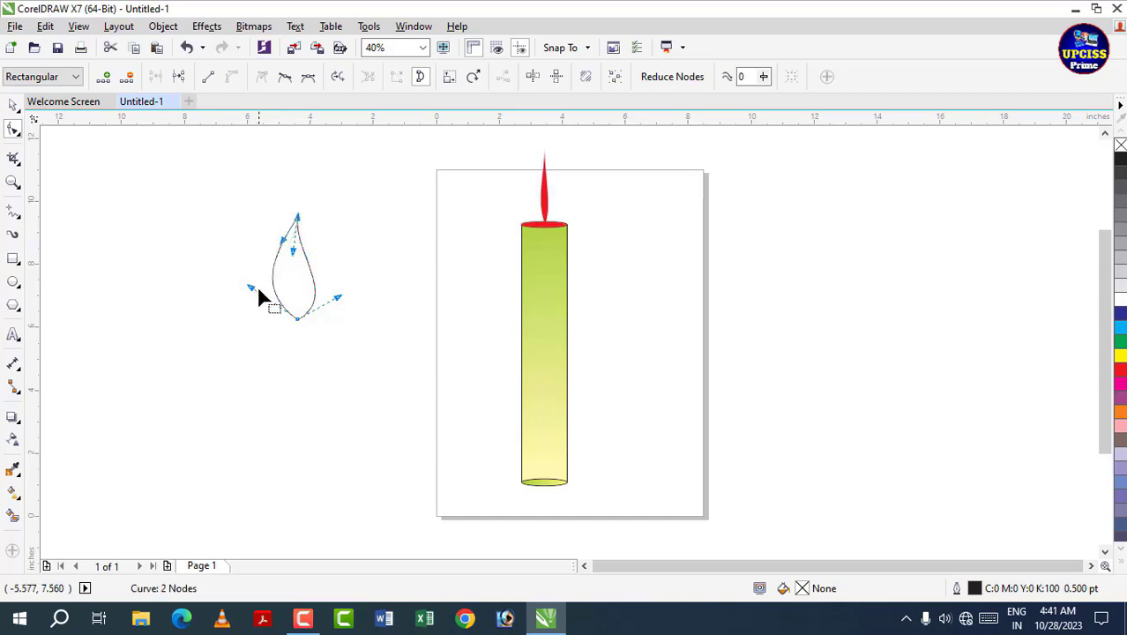
Bow out the right side of the outlined flame until the shape is about 1.66 inches wide
drag(338, 298, 349, 302)
click(296, 247)
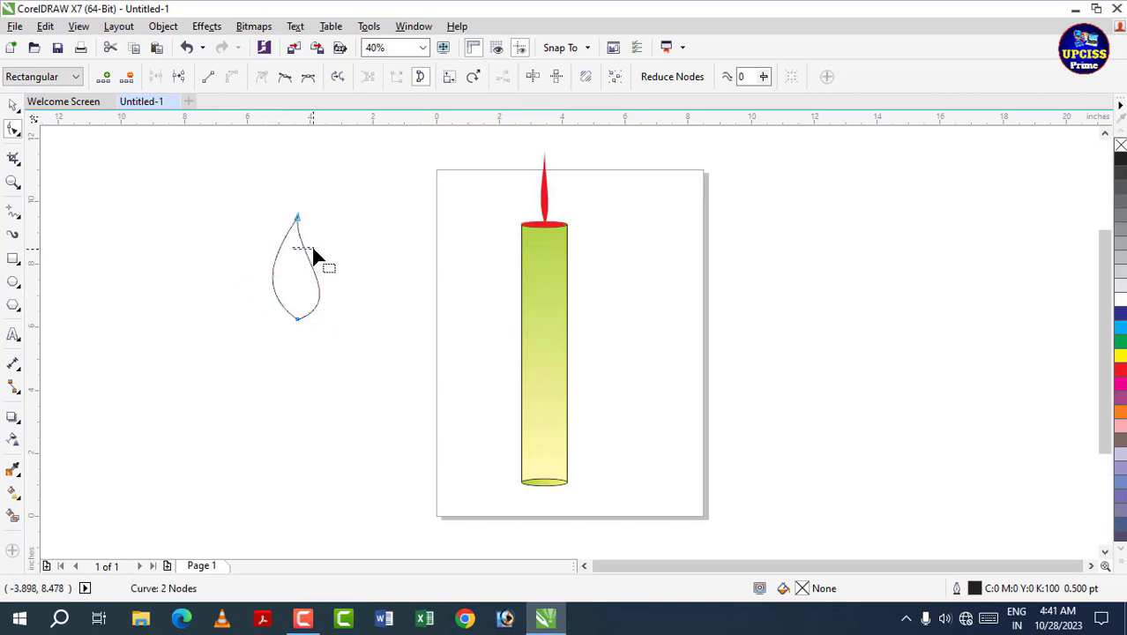
click(297, 222)
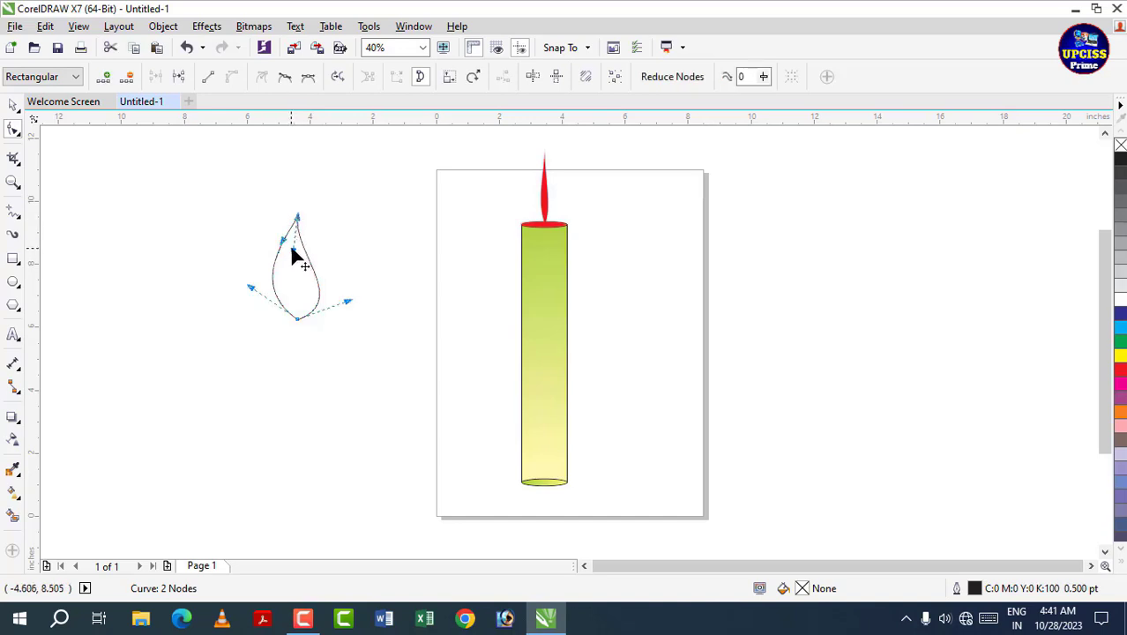
drag(292, 250, 309, 254)
drag(349, 303, 354, 306)
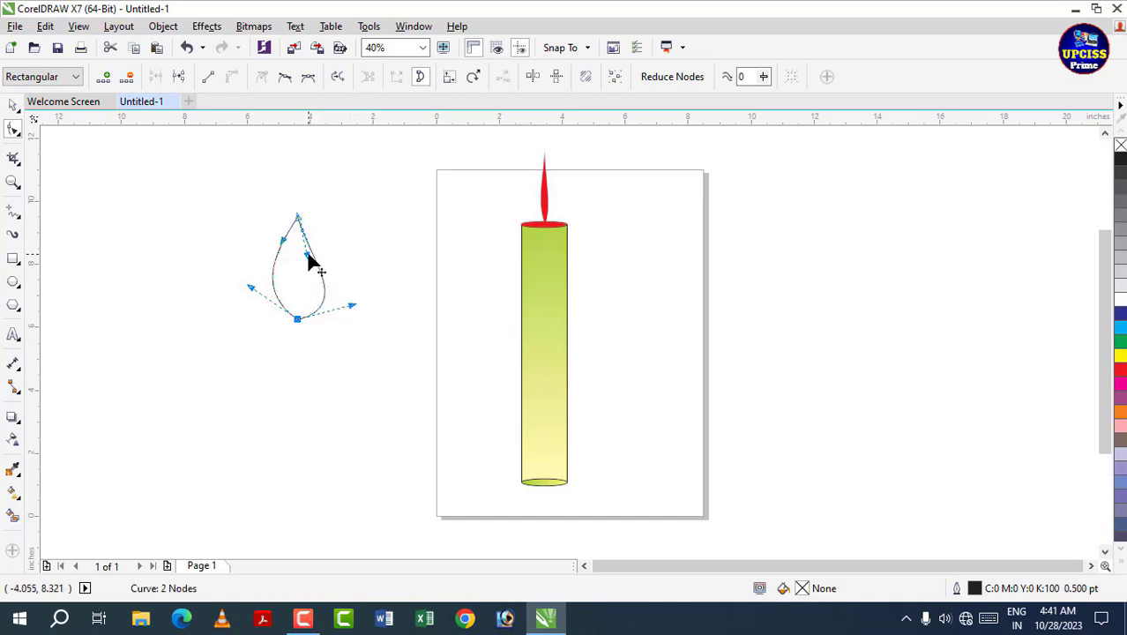
drag(311, 254, 313, 252)
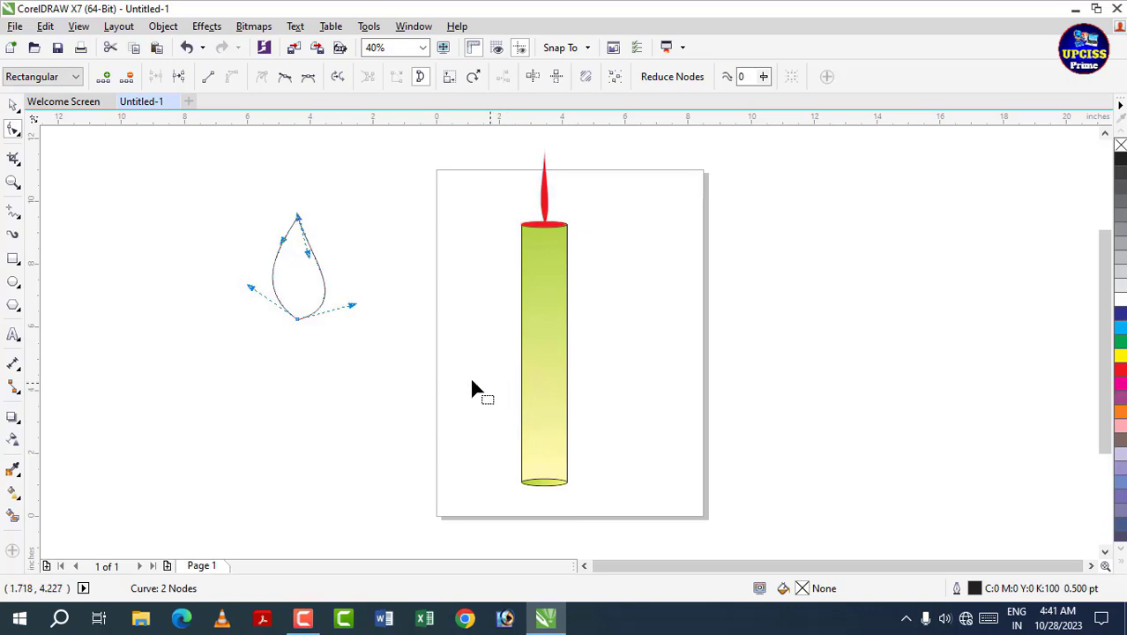
click(14, 105)
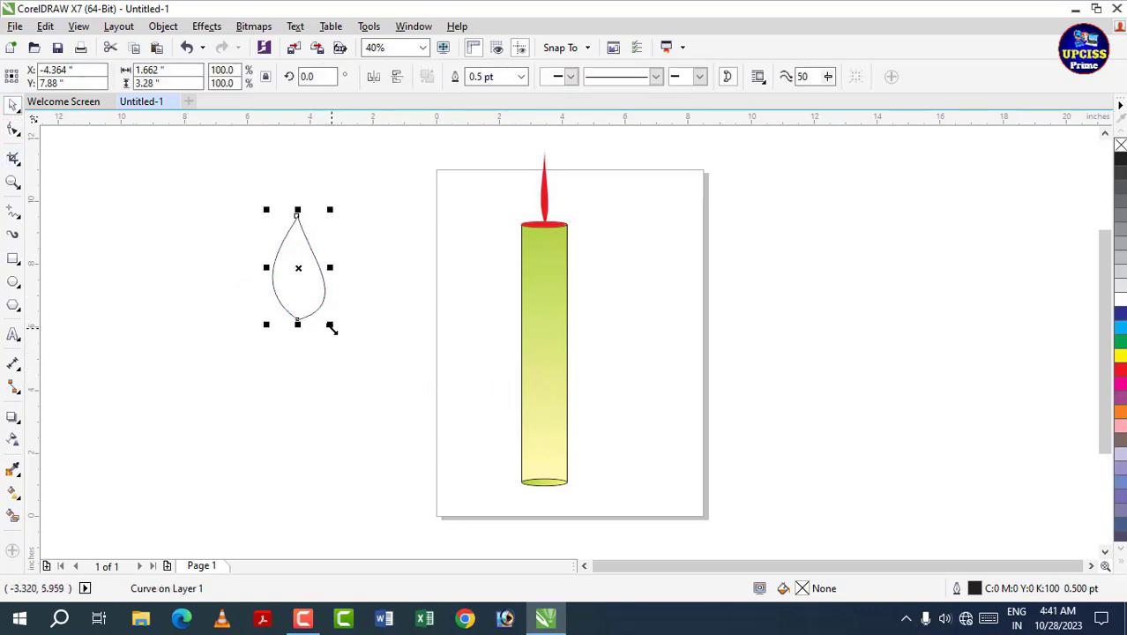
Enlarge the outlined flame to about 237% and pull its upper left side slightly inward
drag(331, 328, 385, 401)
drag(315, 272, 328, 298)
click(13, 130)
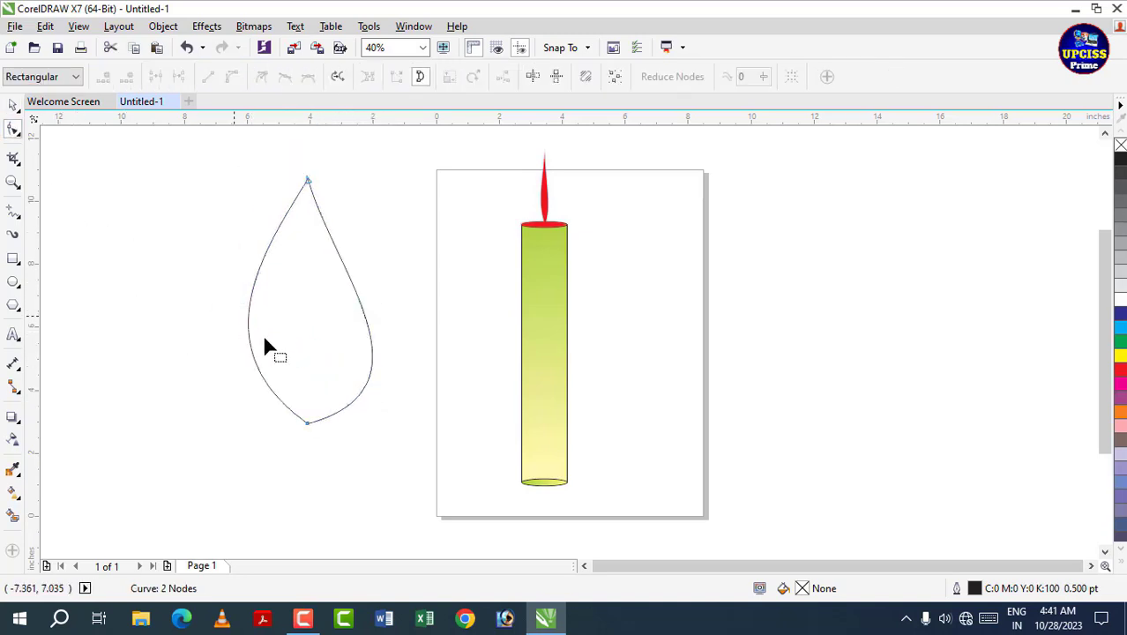
click(307, 425)
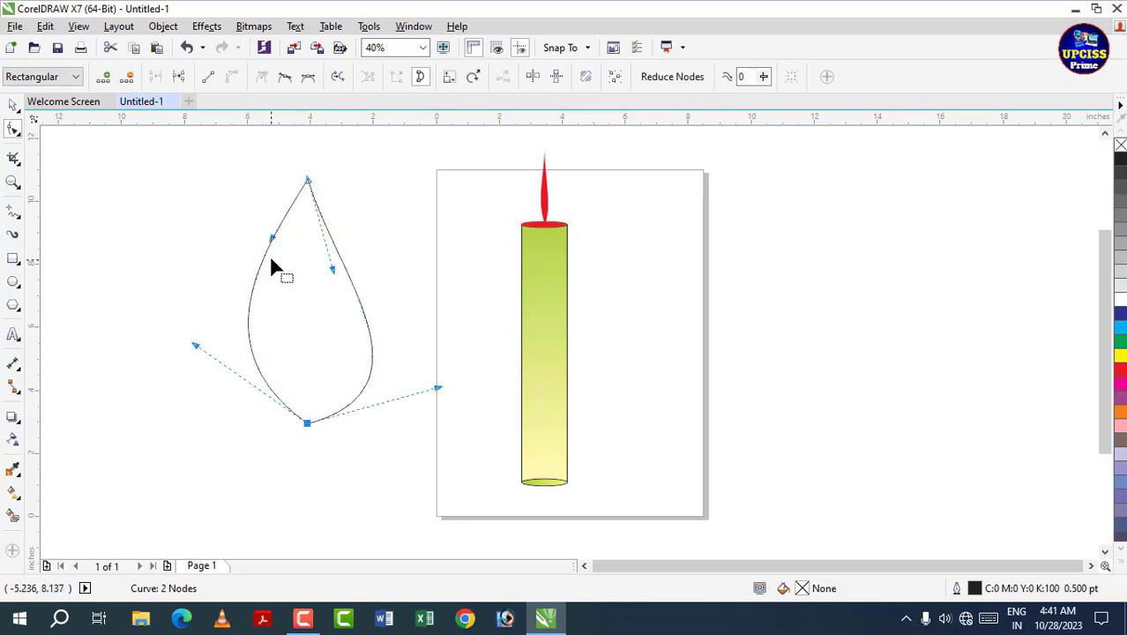
drag(272, 238, 284, 240)
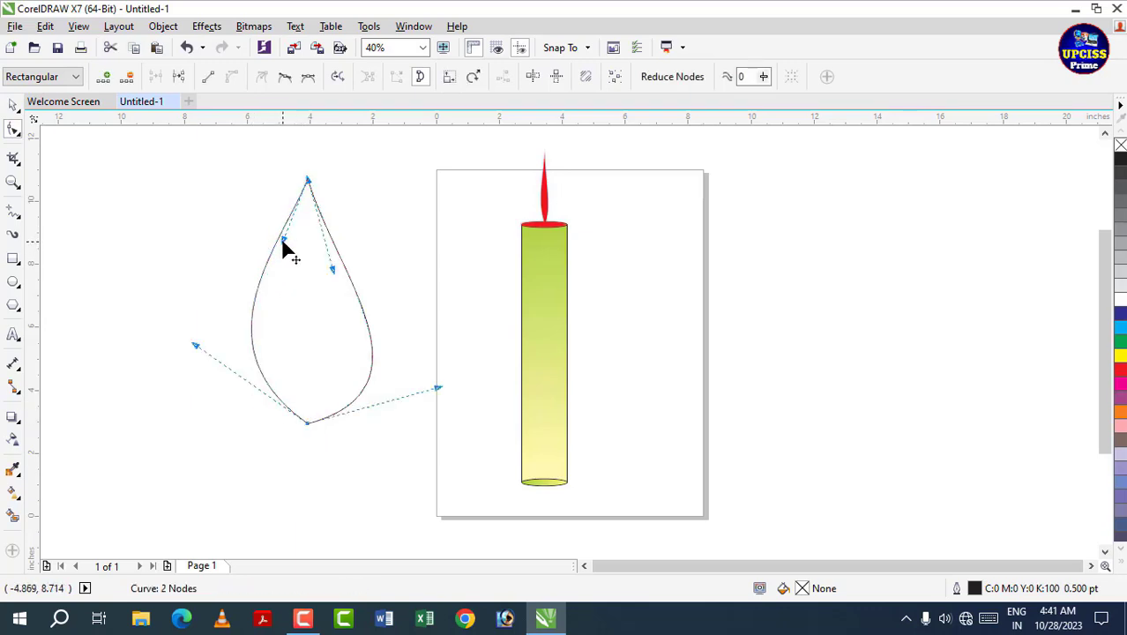
Add a node on the flame's lower left edge and reshape the curve there into a rounded lobe with a notch beside it
double_click(274, 402)
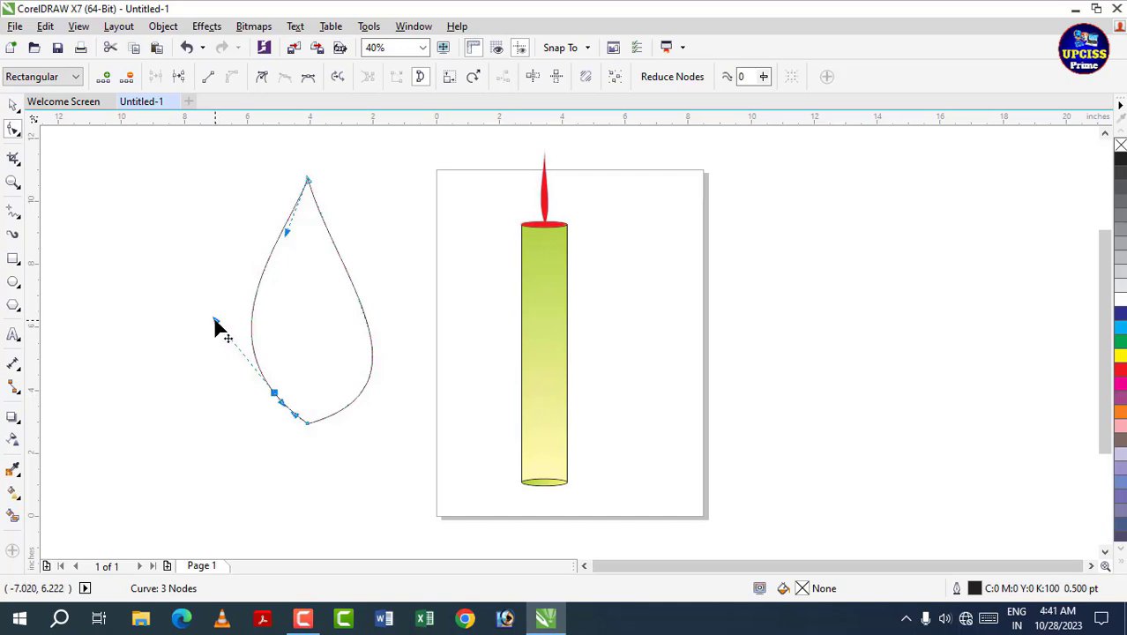
drag(214, 321, 207, 440)
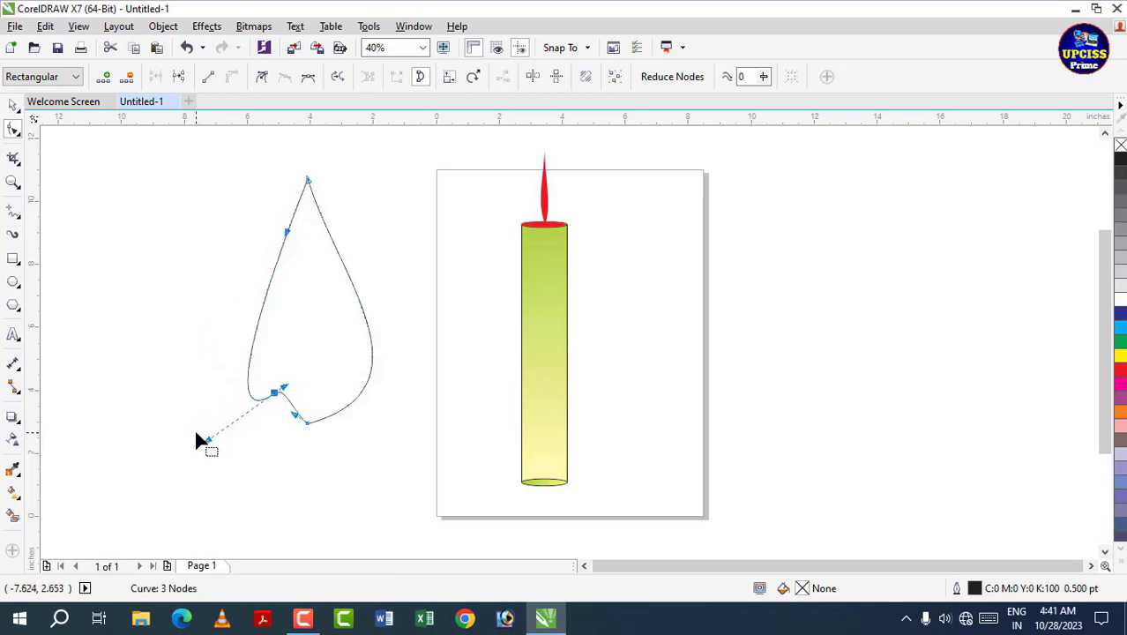
click(284, 239)
drag(284, 239, 284, 236)
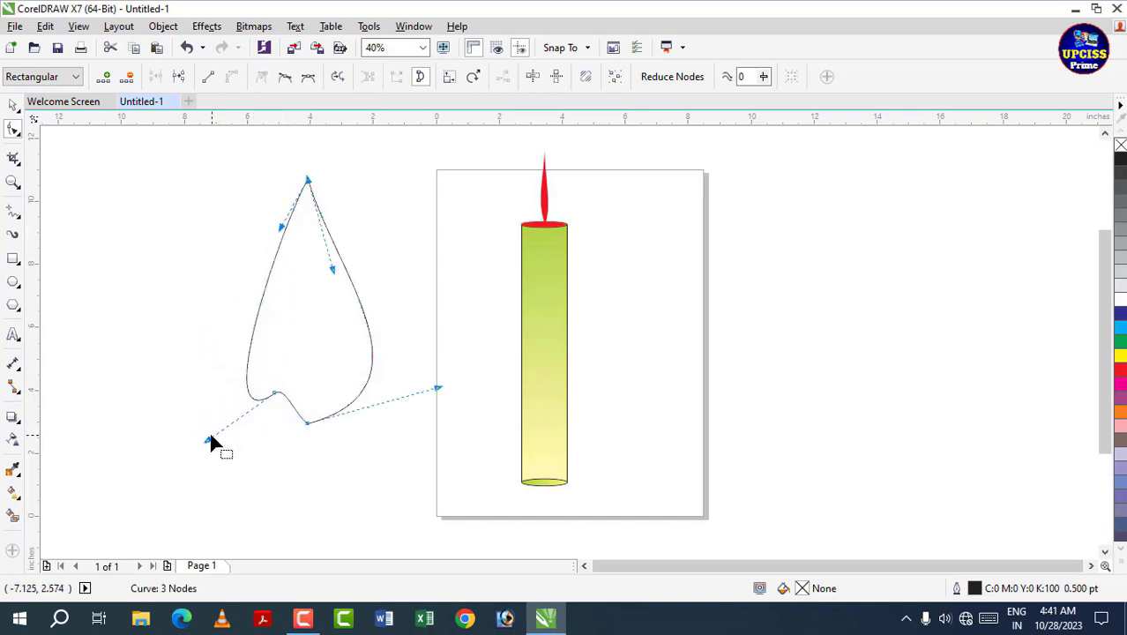
drag(210, 441, 225, 448)
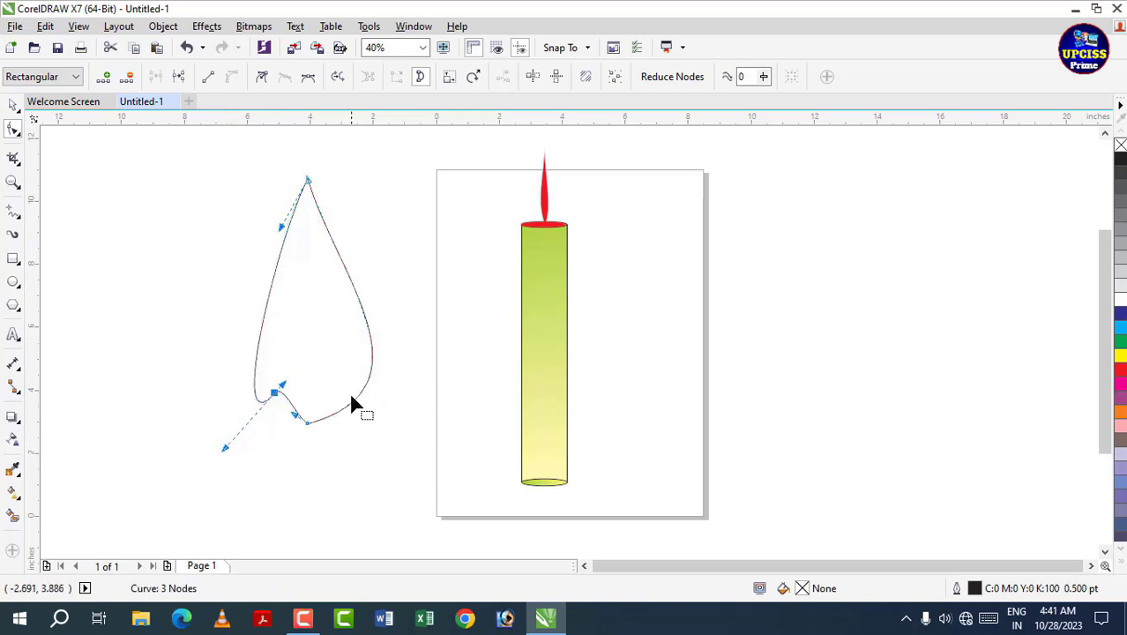
key(space)
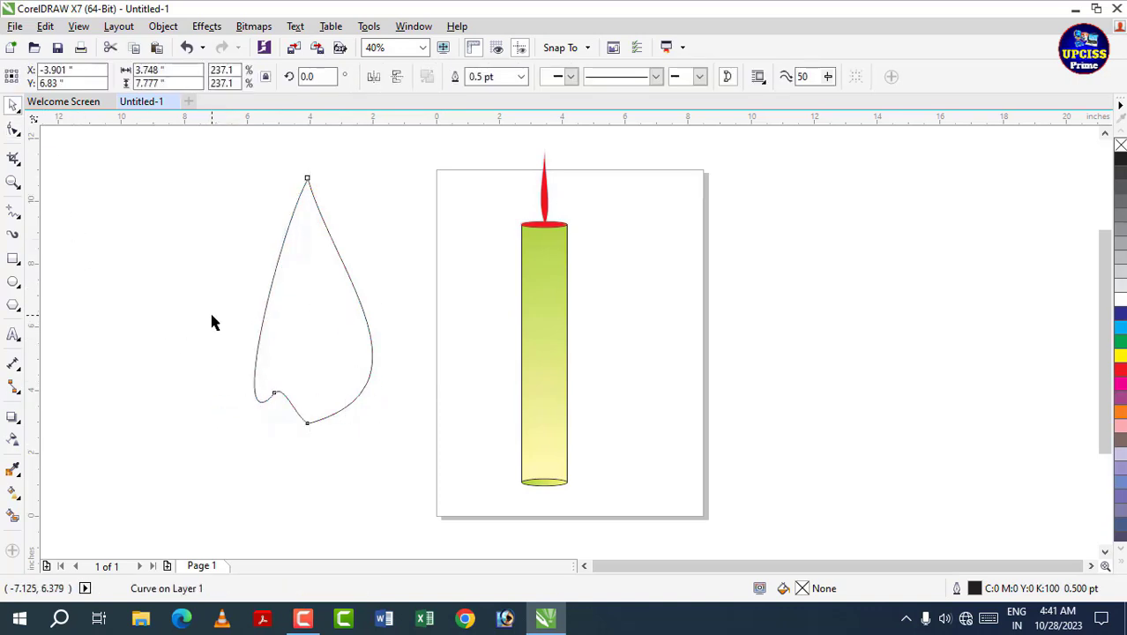
click(211, 320)
Move the large flame slightly right and up, and fill it orange (C:0 M:60 Y:100 K:0)
click(368, 354)
drag(350, 327, 363, 322)
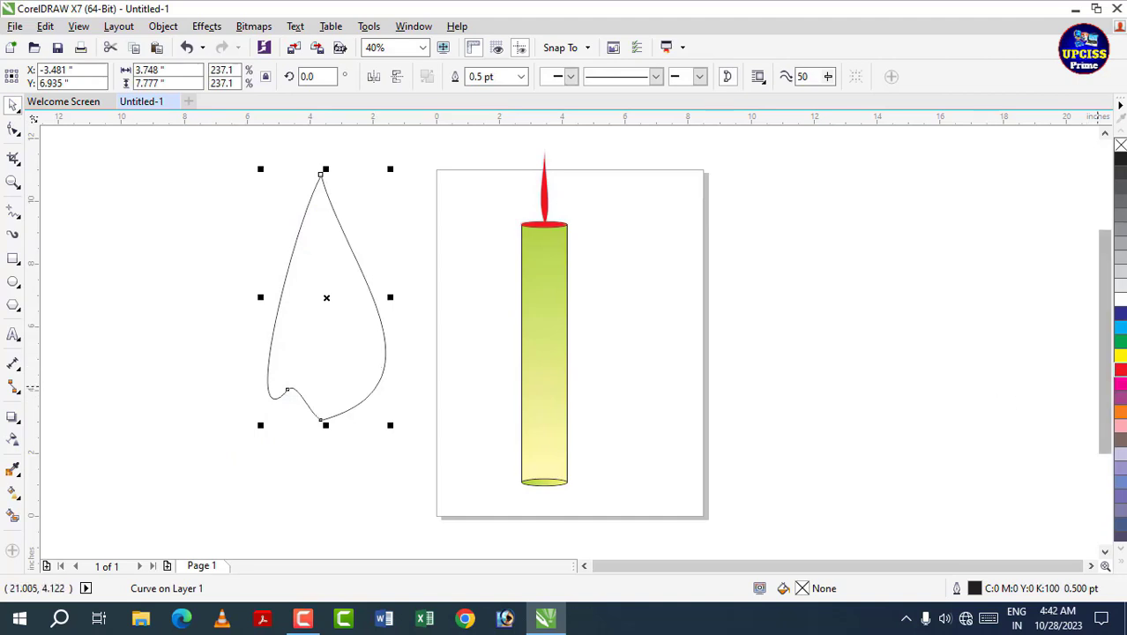
click(1121, 414)
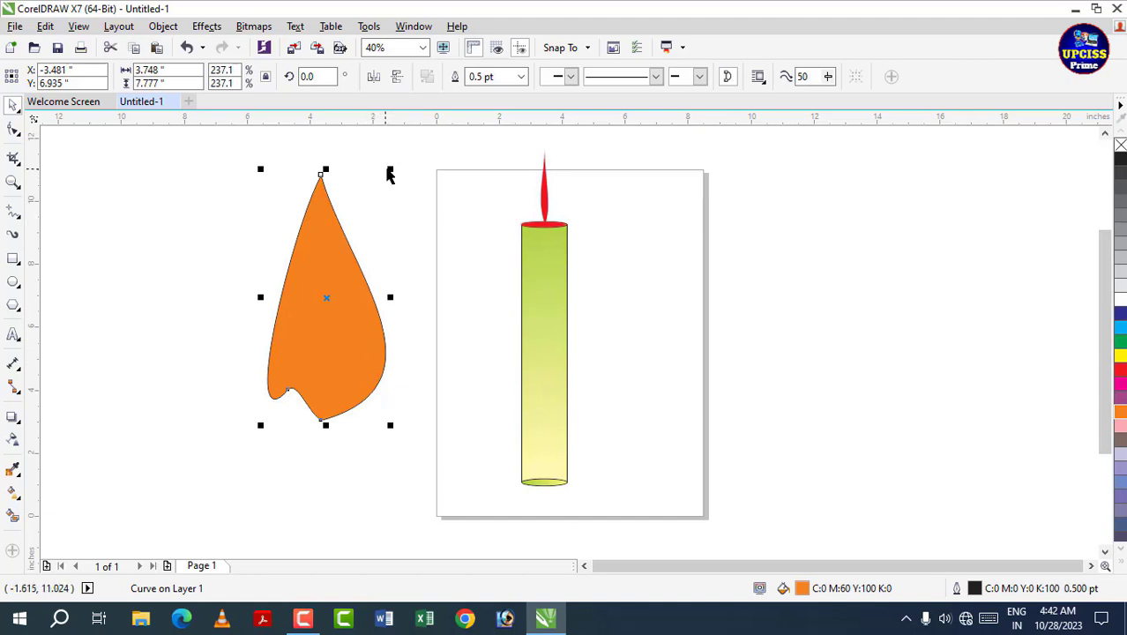
Create a smaller copy of the orange flame, about 2.37 by 4.92 inches, and place it inside the lower part of the original
drag(390, 169, 389, 213)
drag(343, 314, 343, 336)
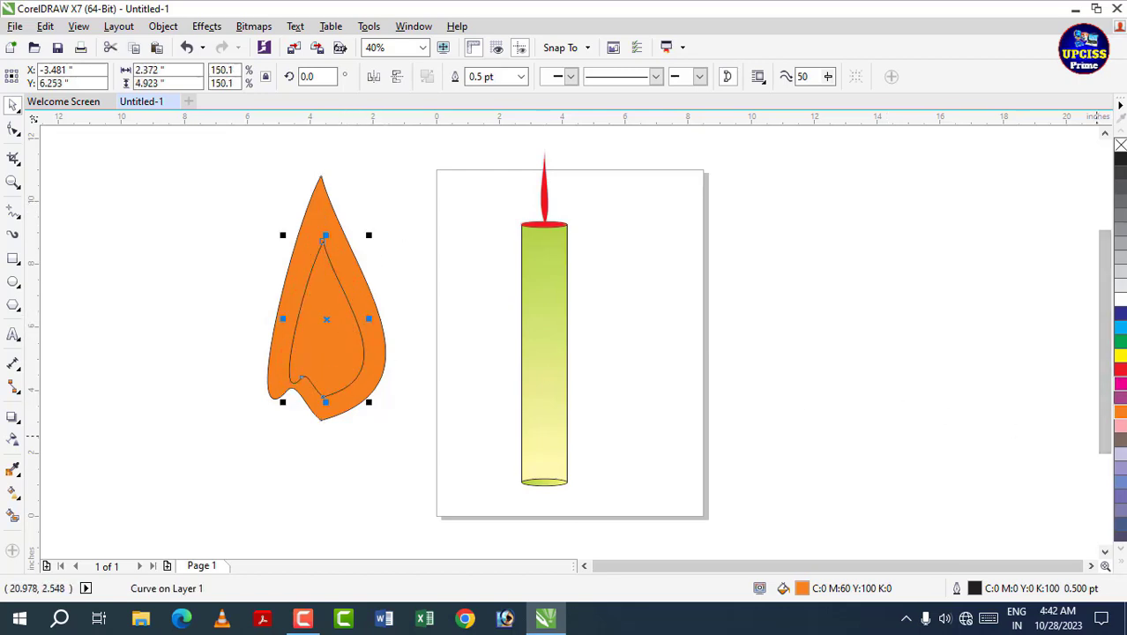
Fill the inner flame copy yellow and place a smaller white copy, about 1.34 by 2.77 inches, inside its lower part
click(1120, 357)
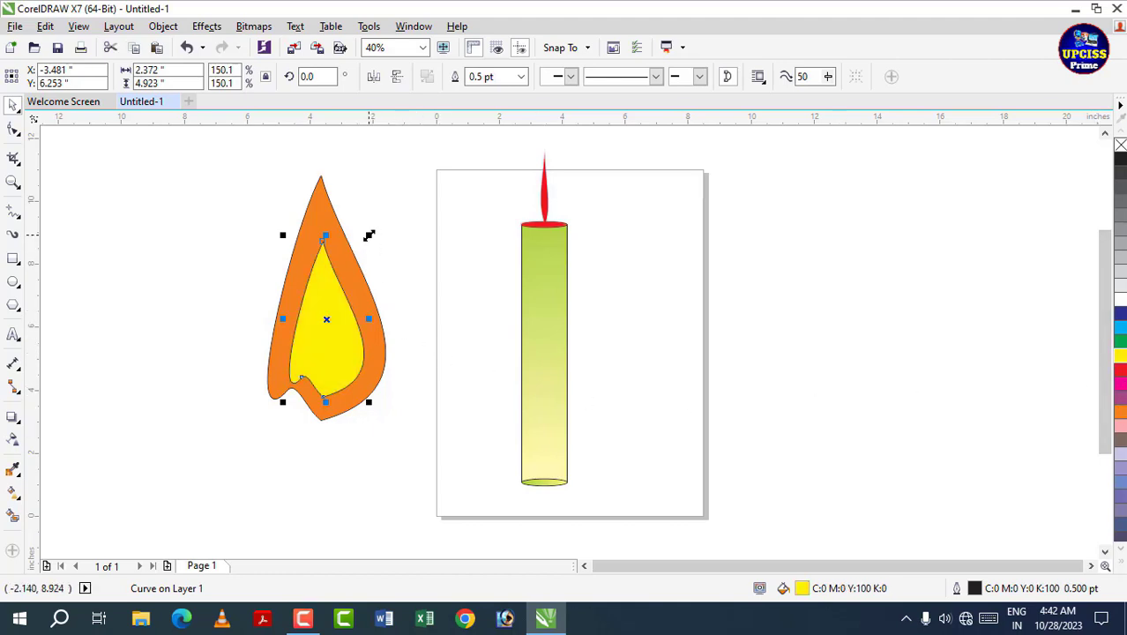
drag(368, 234, 360, 276)
drag(330, 343, 325, 363)
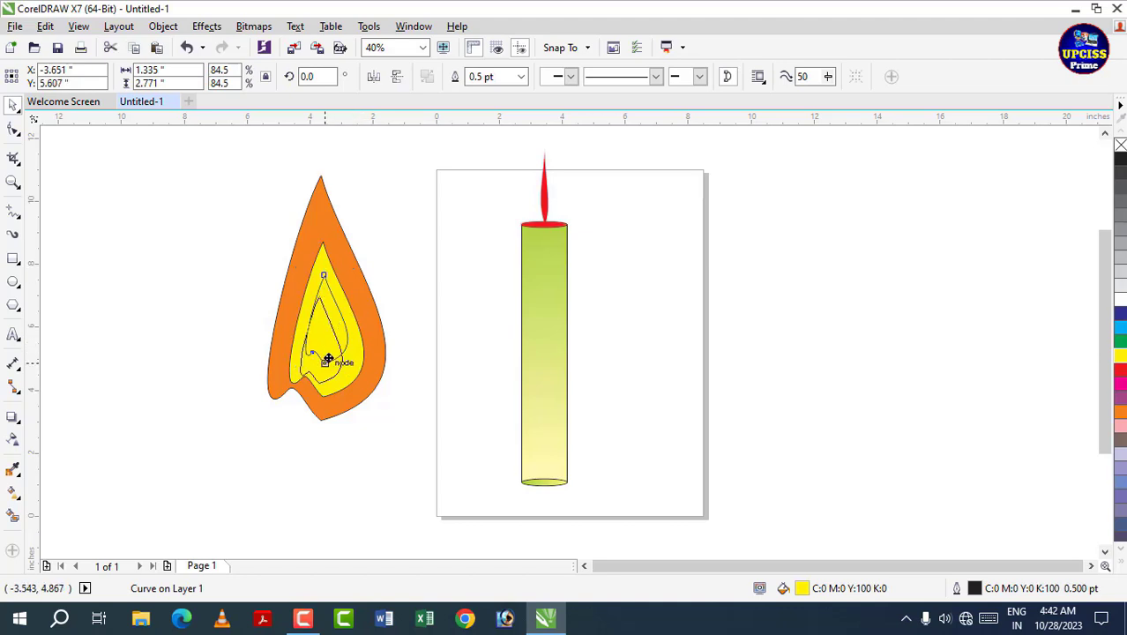
click(1121, 298)
click(430, 405)
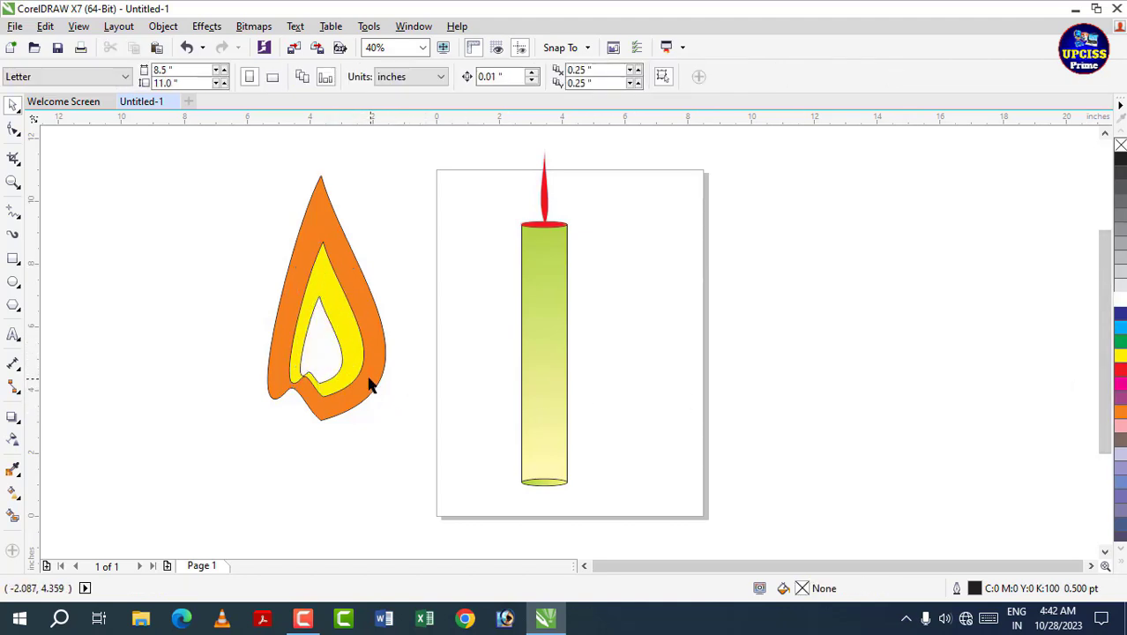
Shift the yellow and white flames slightly left and down within the orange flame
drag(357, 378, 330, 370)
click(316, 367)
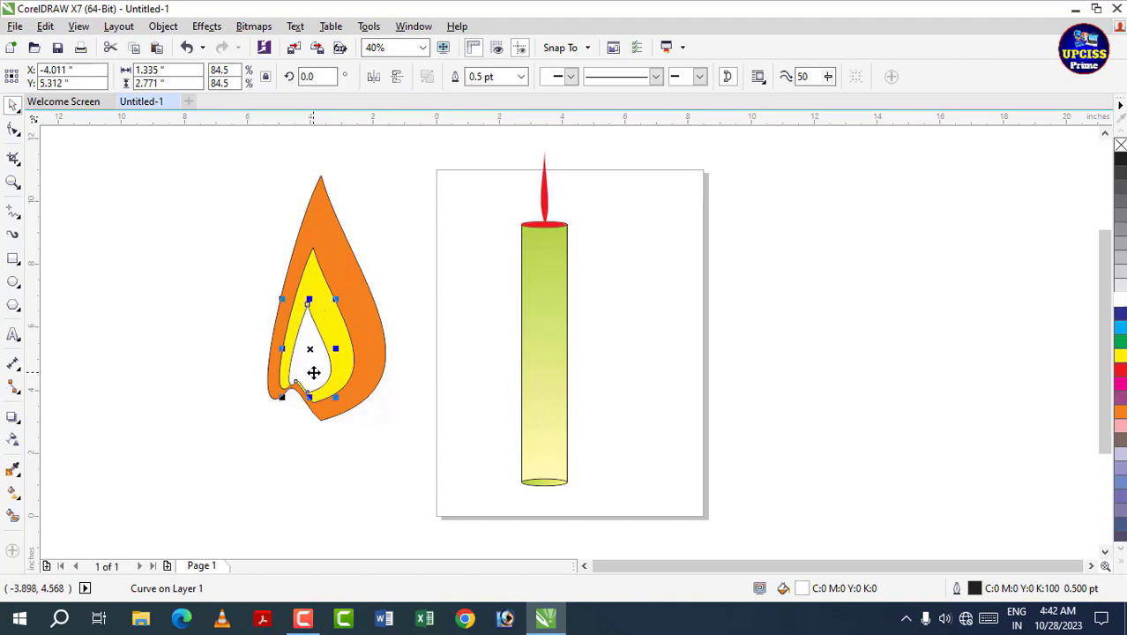
click(383, 441)
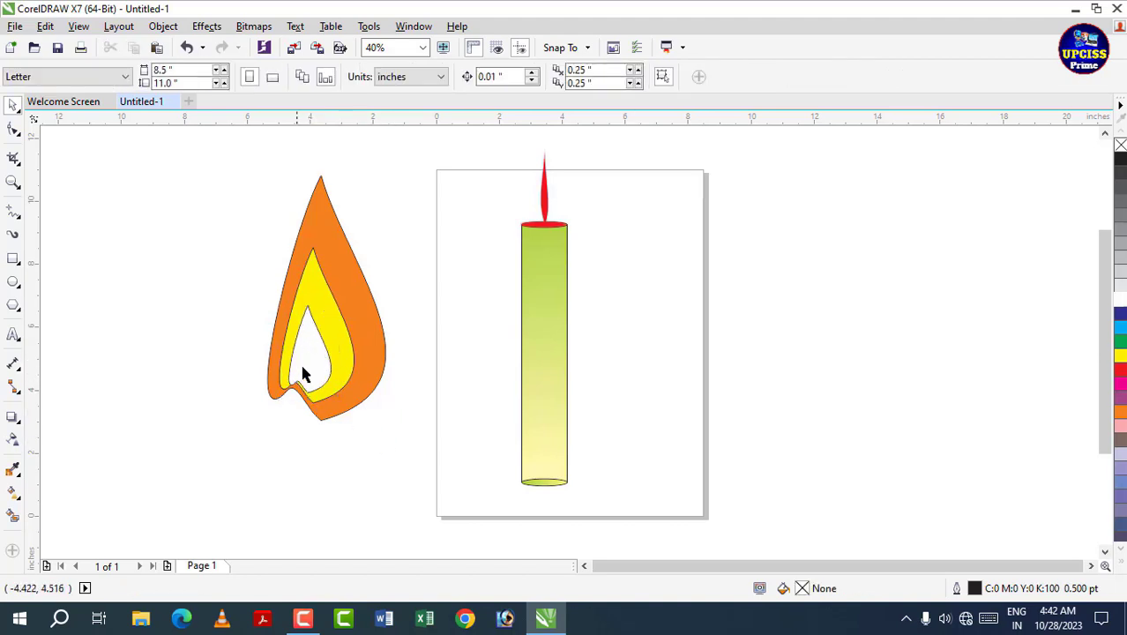
Add a copy of the white flame, about 0.57 by 1.19 inches, in its lower part and fill it blue (C:60 M:40 Y:0 K:0)
click(305, 370)
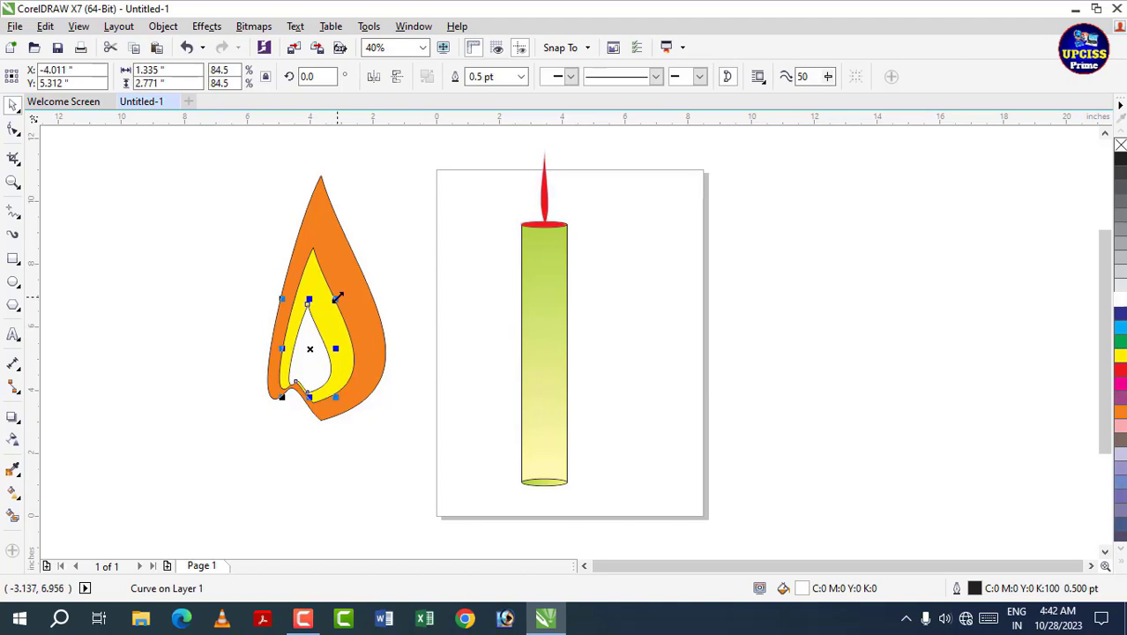
drag(338, 297, 334, 320)
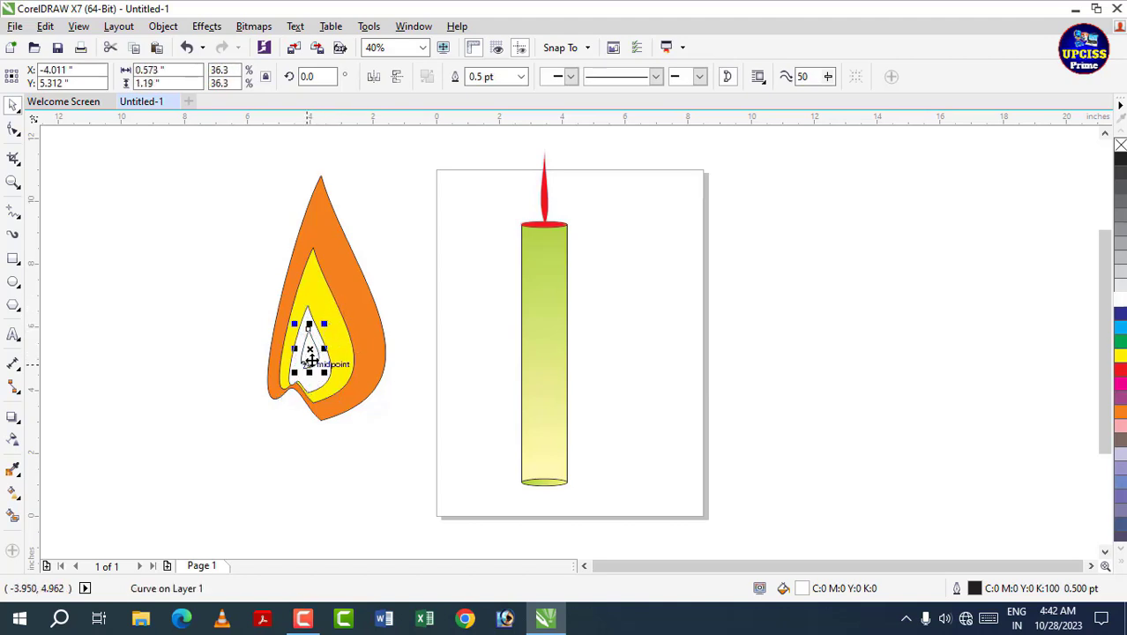
drag(311, 360, 306, 382)
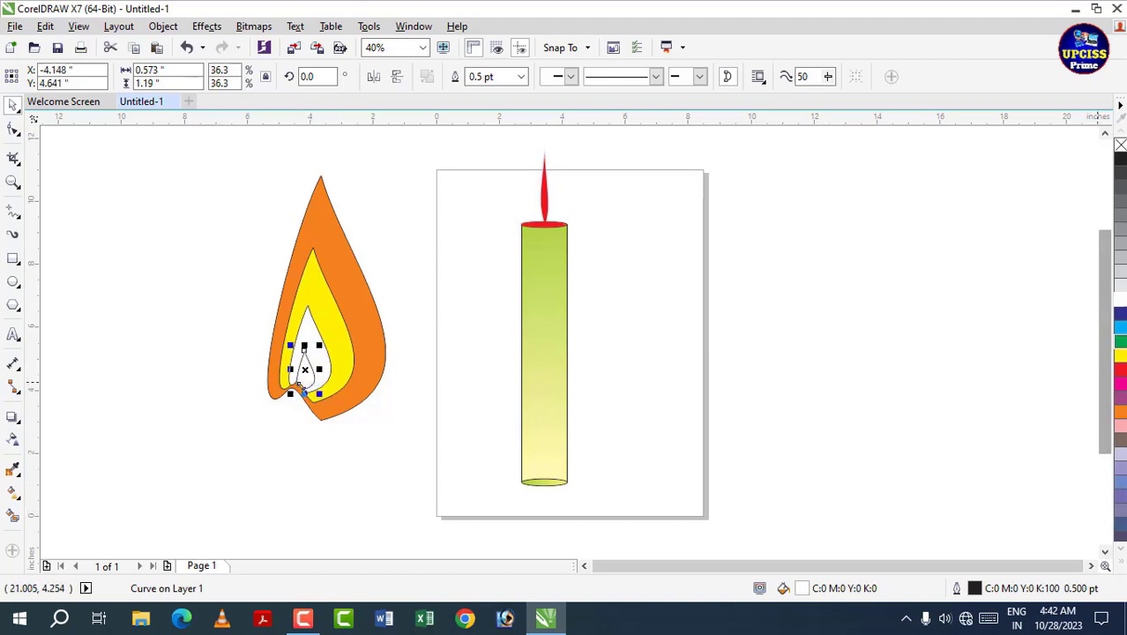
click(1120, 482)
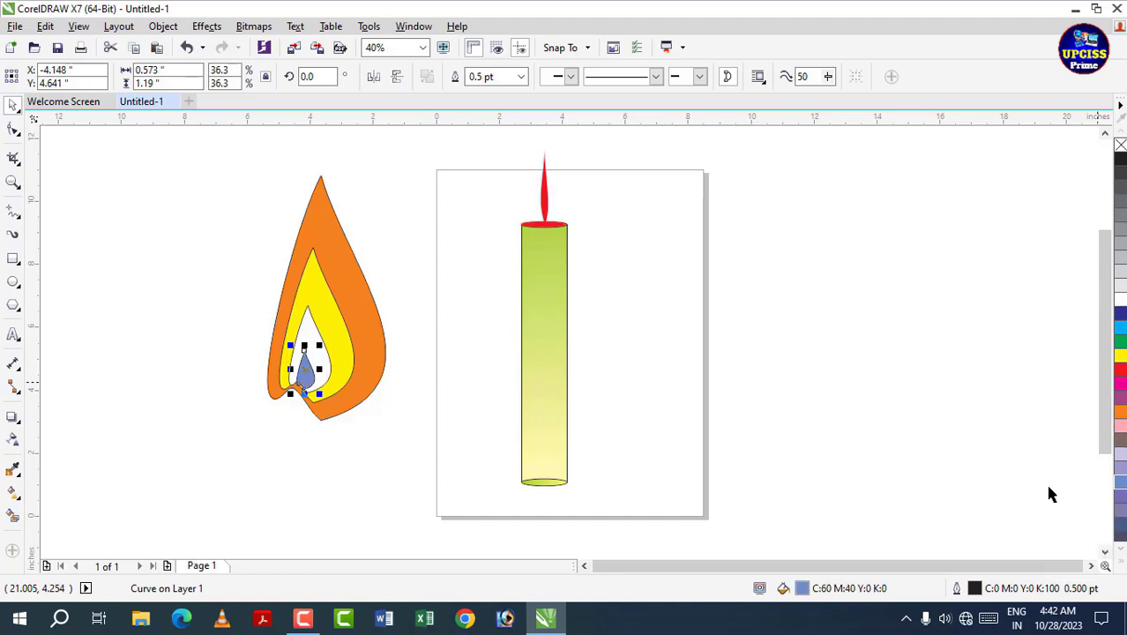
click(1049, 494)
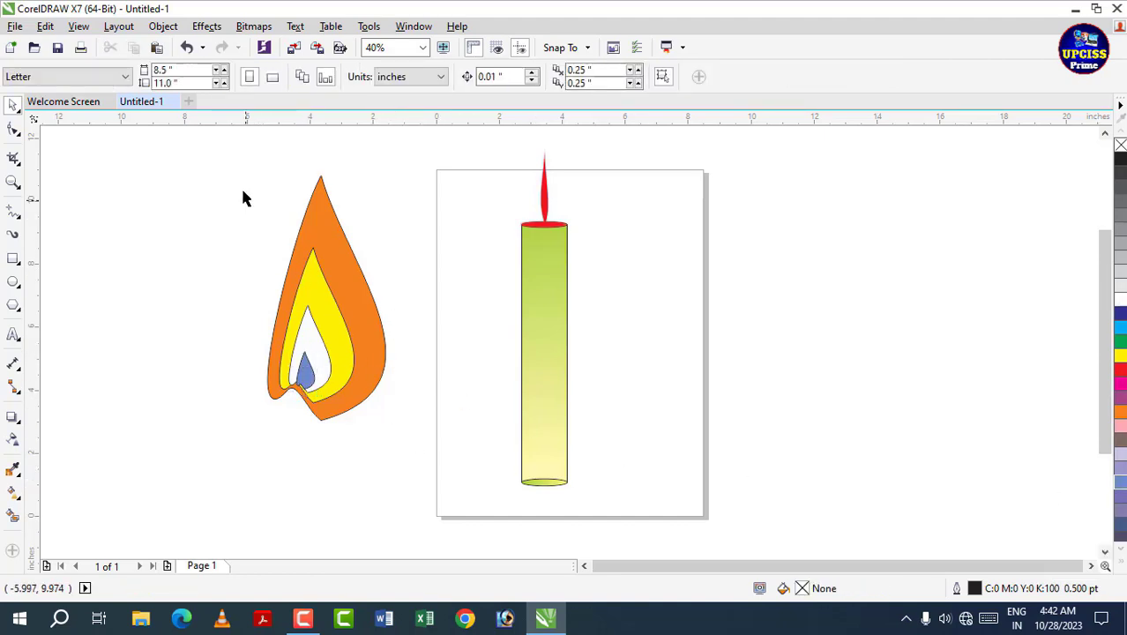
Remove the outlines from all four flame shapes
mouse_move(215, 145)
mouse_down()
mouse_move(282, 156)
mouse_move(390, 340)
mouse_move(418, 461)
mouse_up()
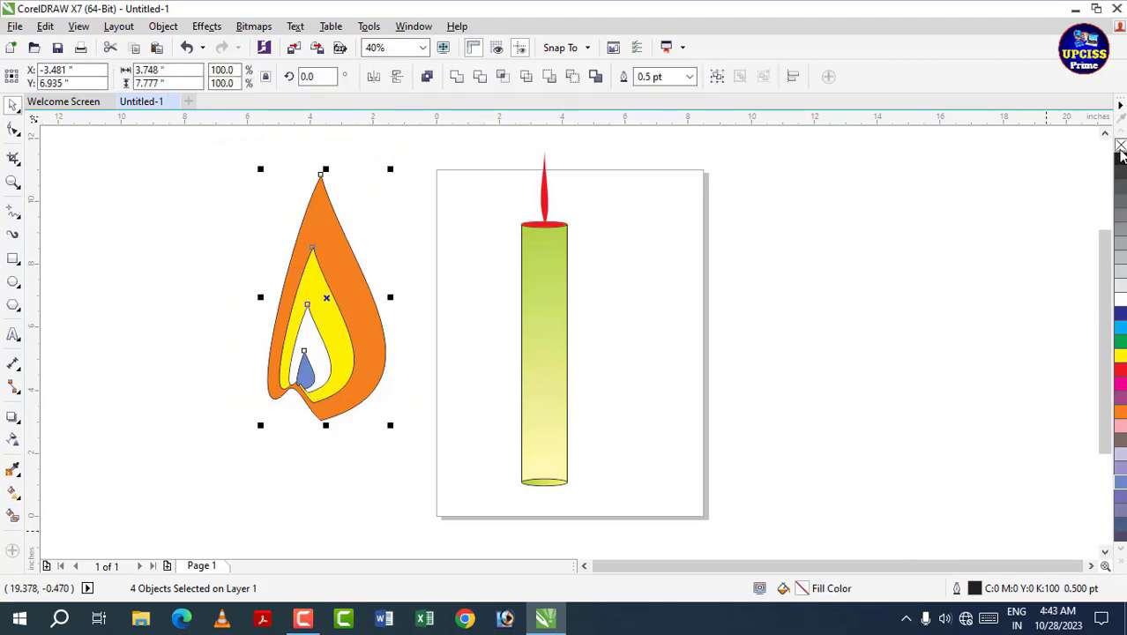
right_click(1121, 147)
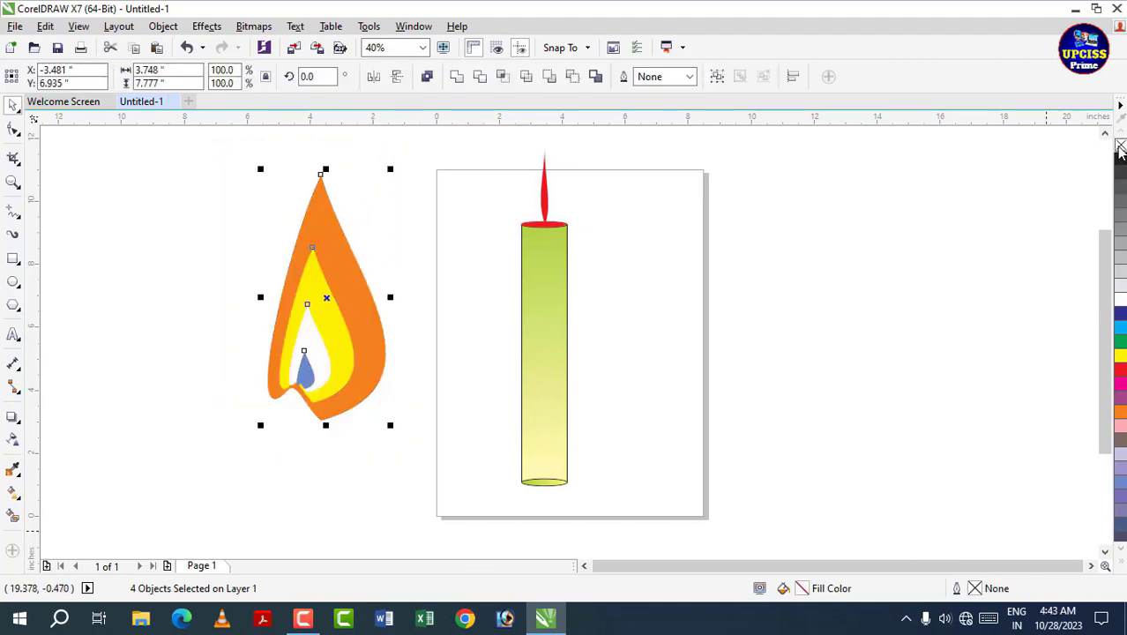
click(773, 350)
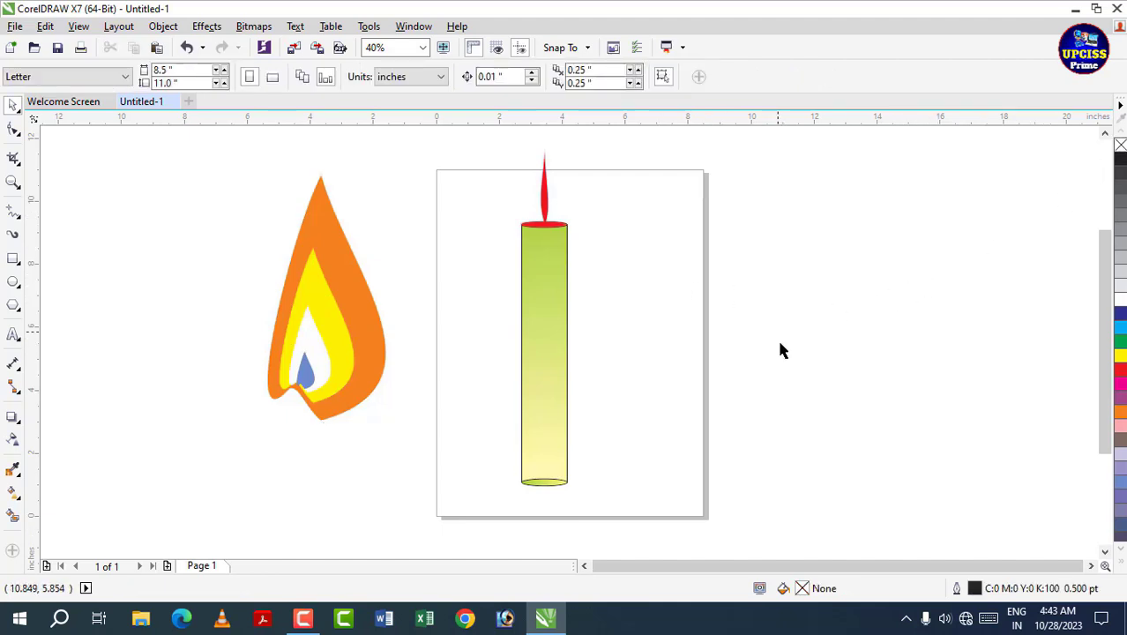
Blend the white flame into the yellow flame with 20 steps
click(310, 336)
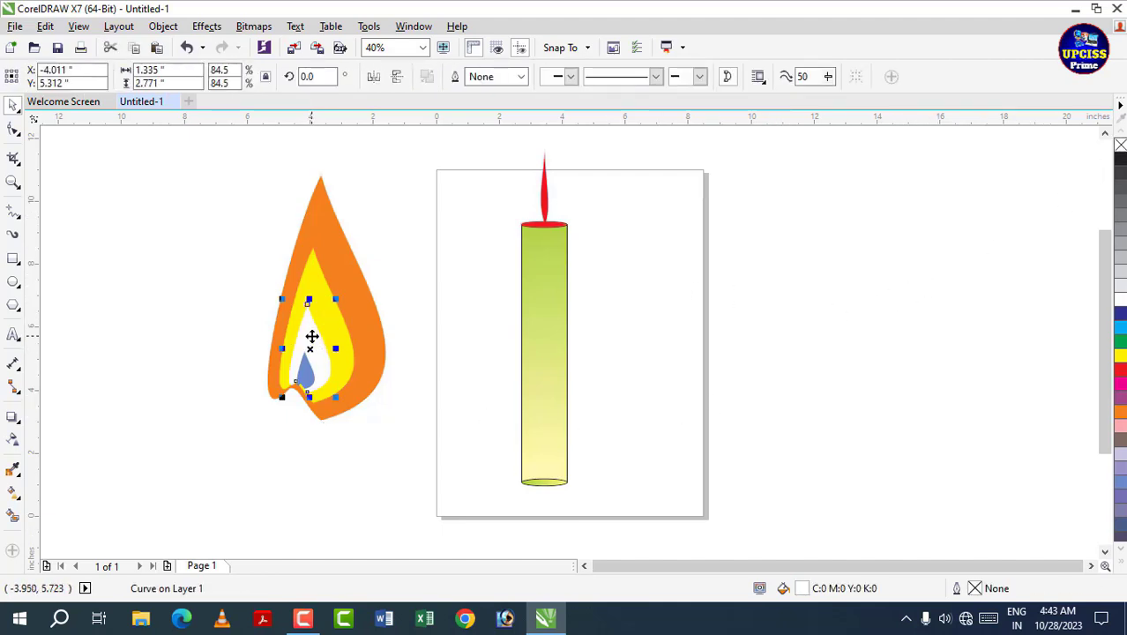
click(20, 426)
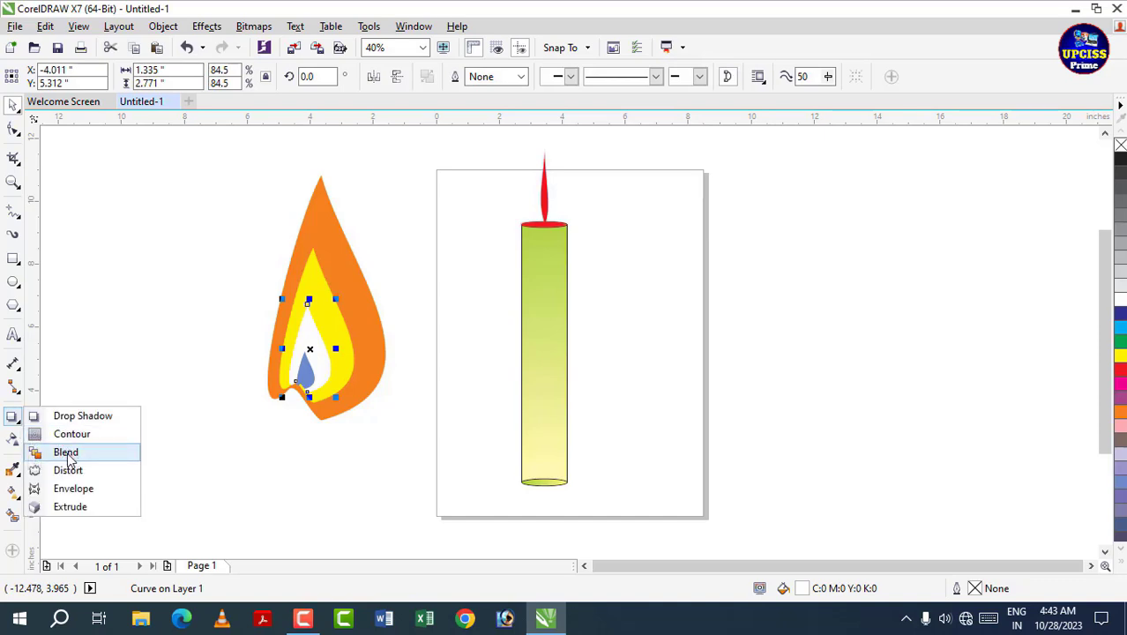
click(66, 453)
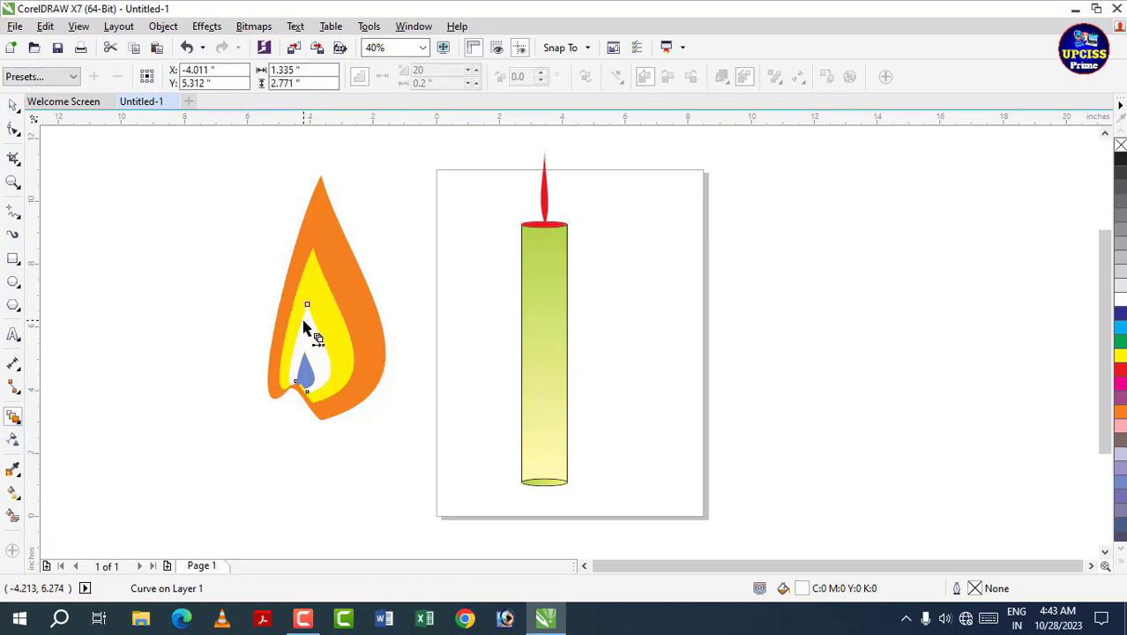
mouse_move(310, 310)
mouse_down()
mouse_move(314, 281)
mouse_move(315, 293)
mouse_up()
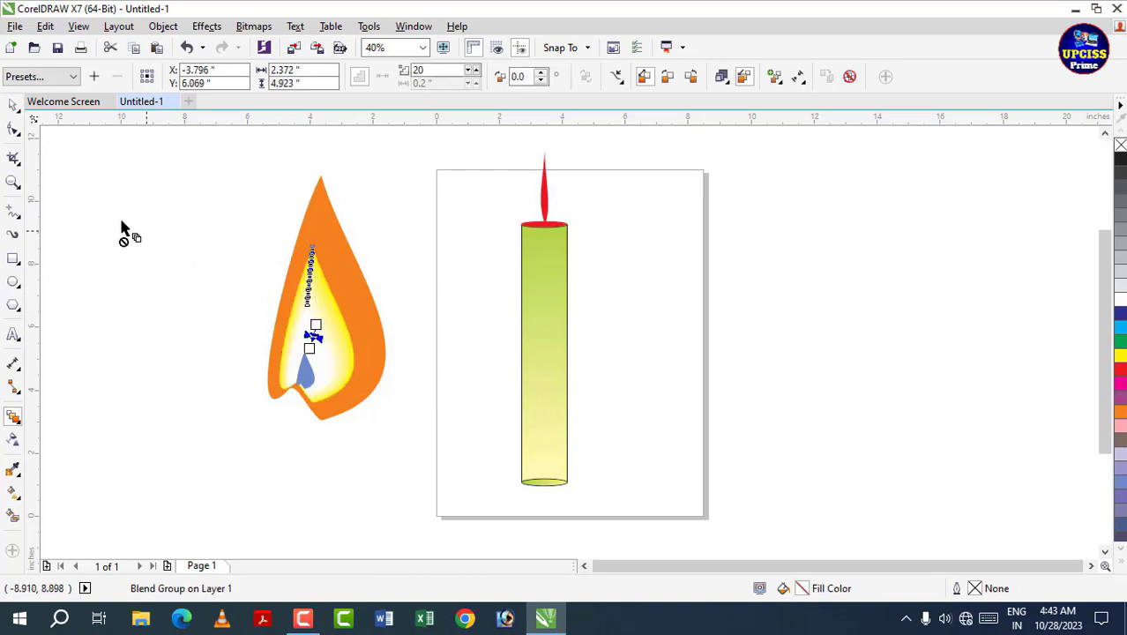
click(13, 105)
click(211, 370)
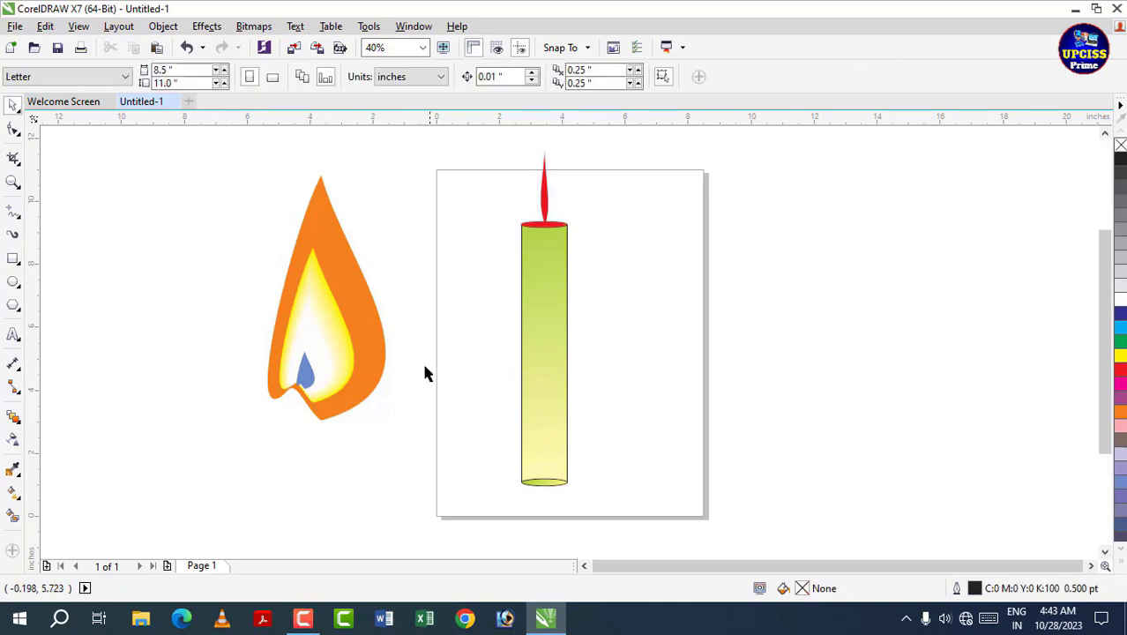
Convert the orange flame to a 300 dpi CMYK bitmap with anti-aliasing and a transparent background
click(325, 211)
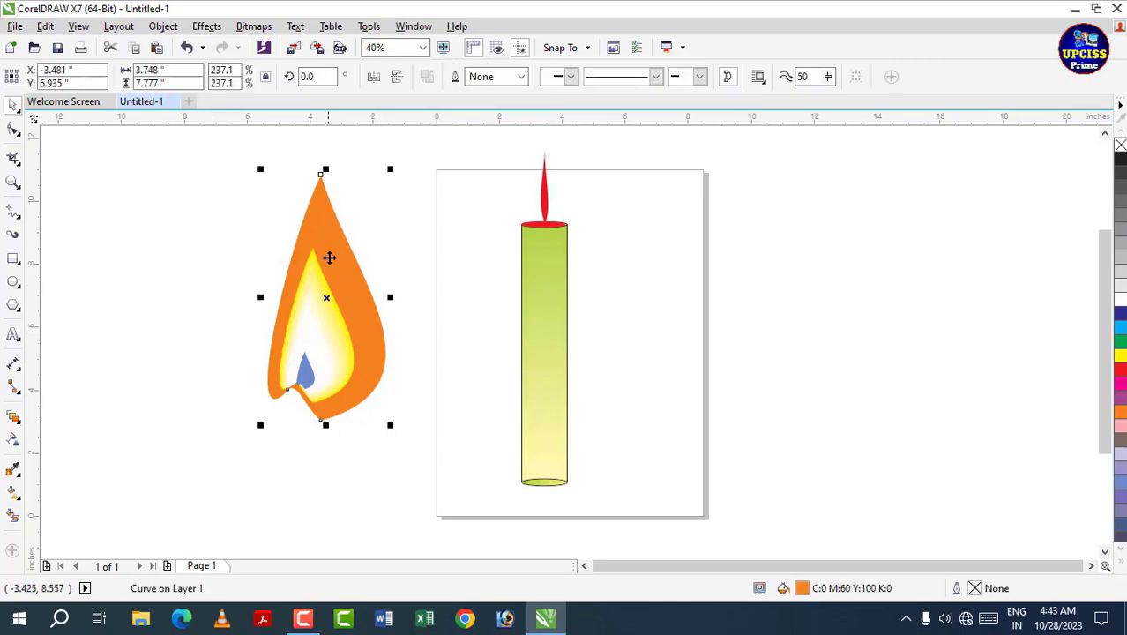
click(264, 30)
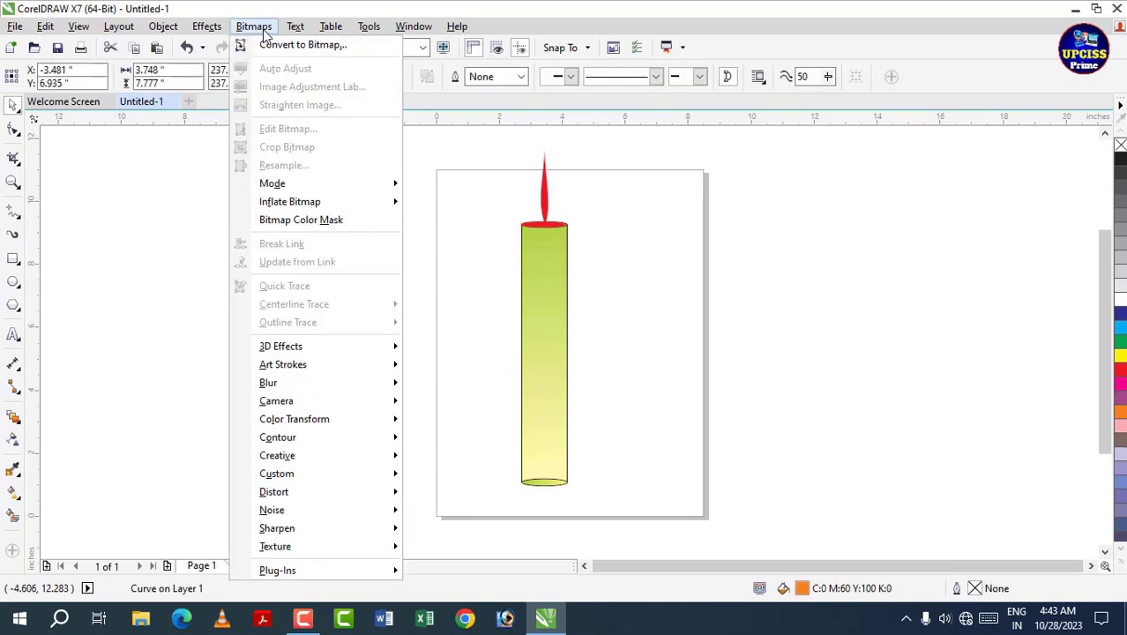
click(304, 51)
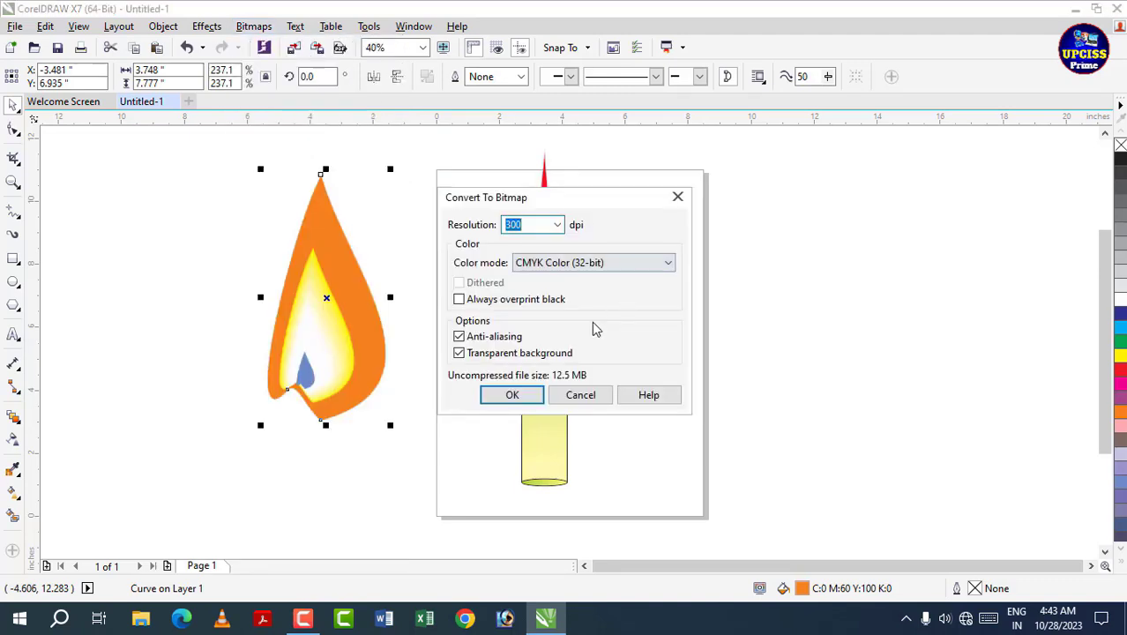
click(521, 394)
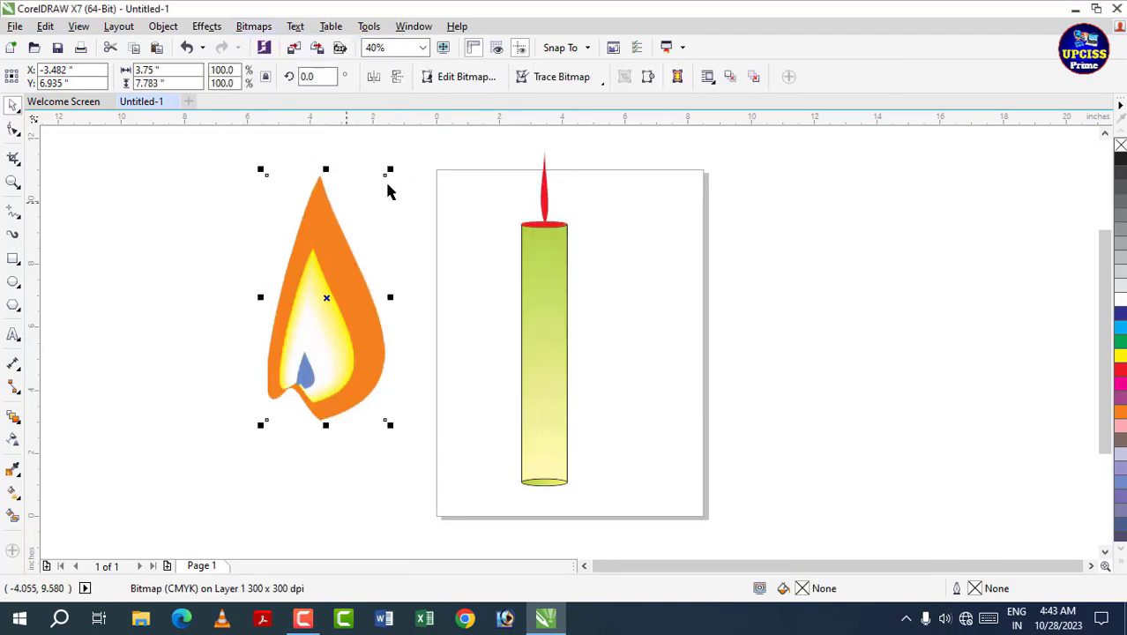
Apply a Gaussian blur with a radius of 105 pixels to the orange flame bitmap
click(259, 29)
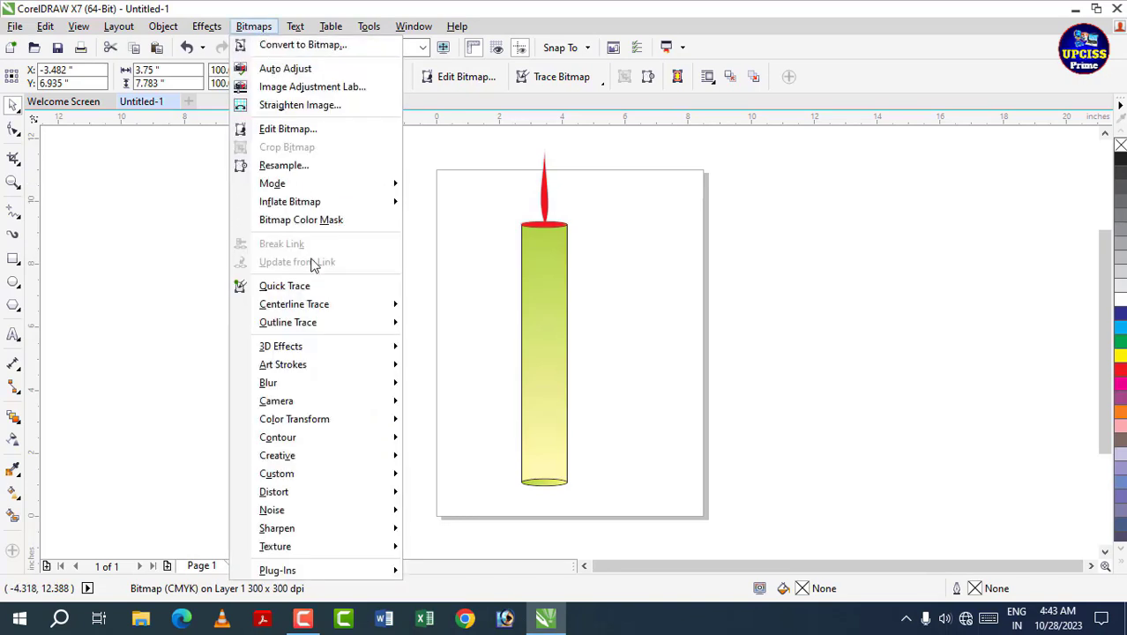
mouse_move(284, 387)
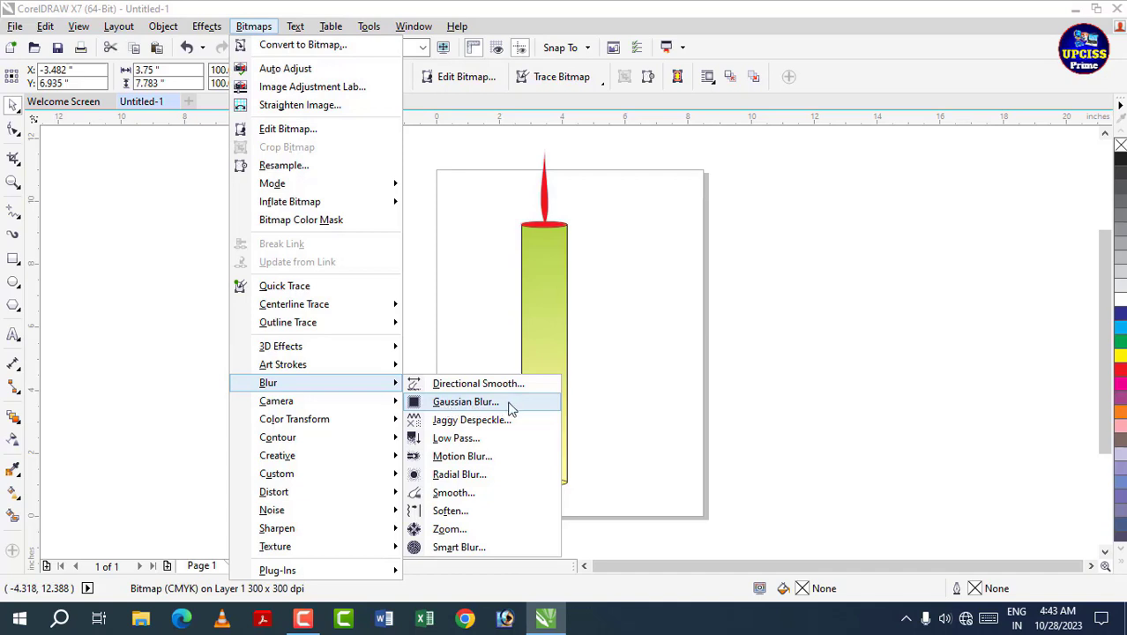
click(447, 404)
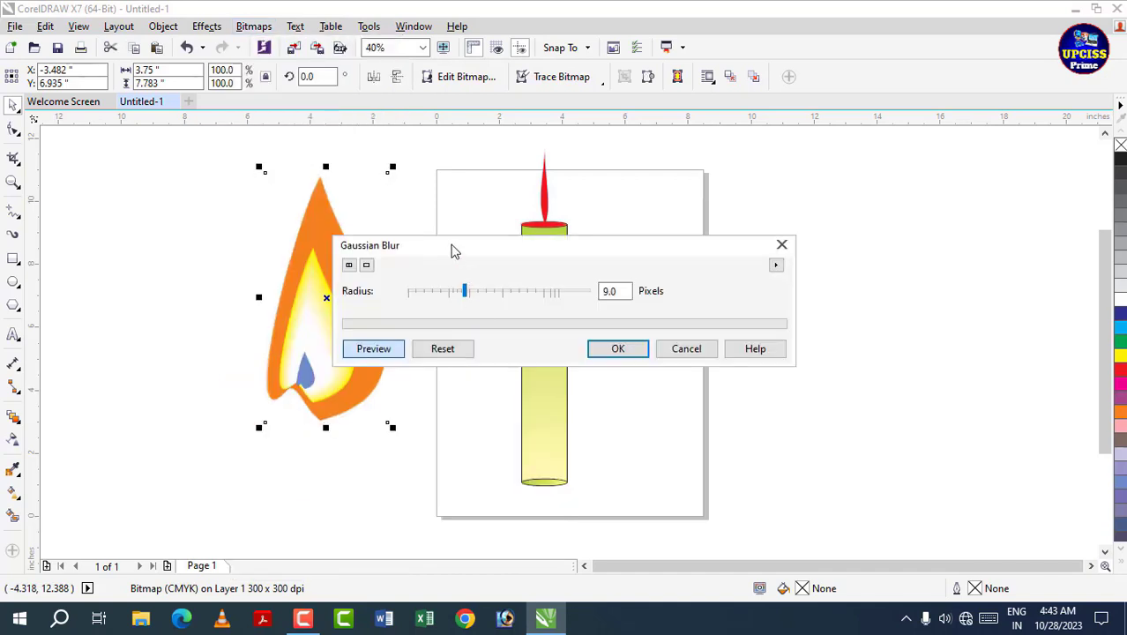
drag(451, 251, 612, 251)
drag(626, 291, 687, 300)
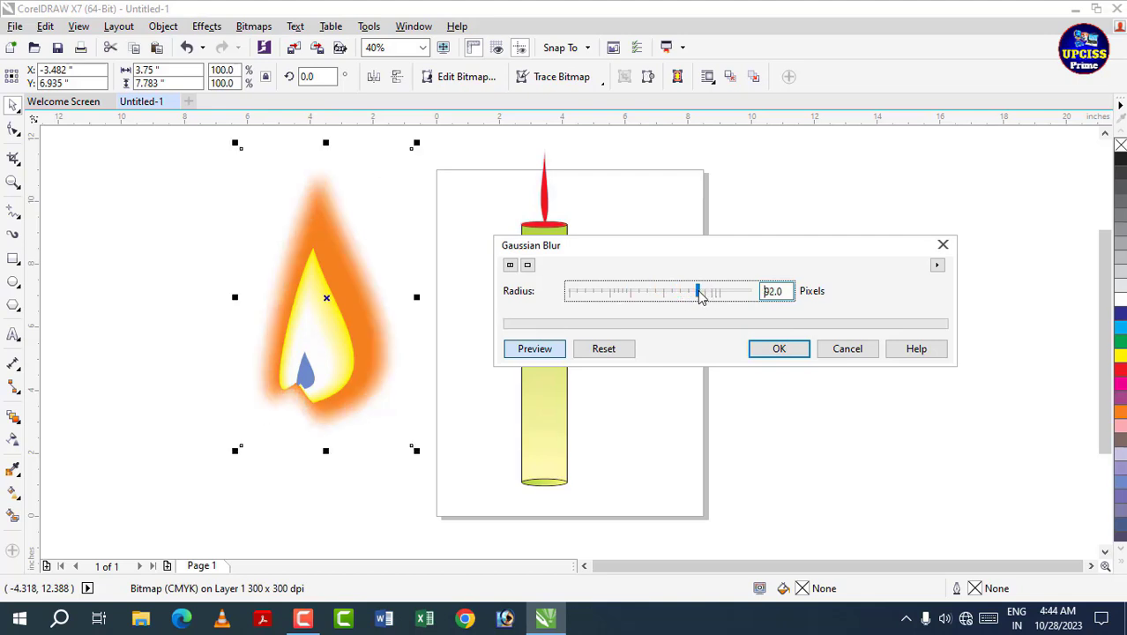
click(715, 300)
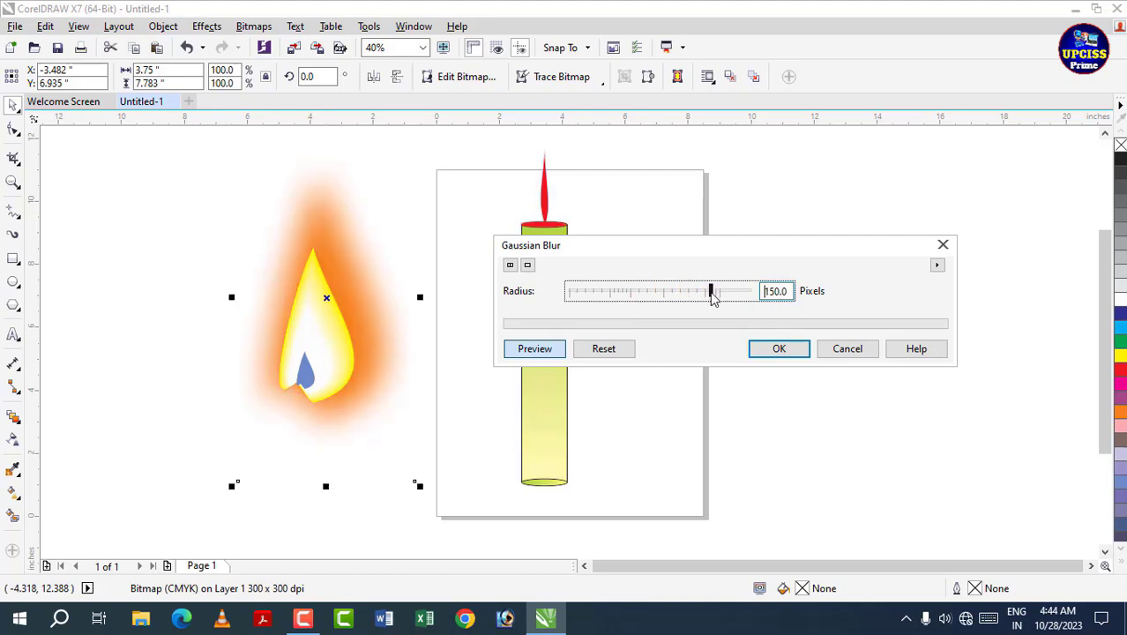
drag(710, 299, 705, 300)
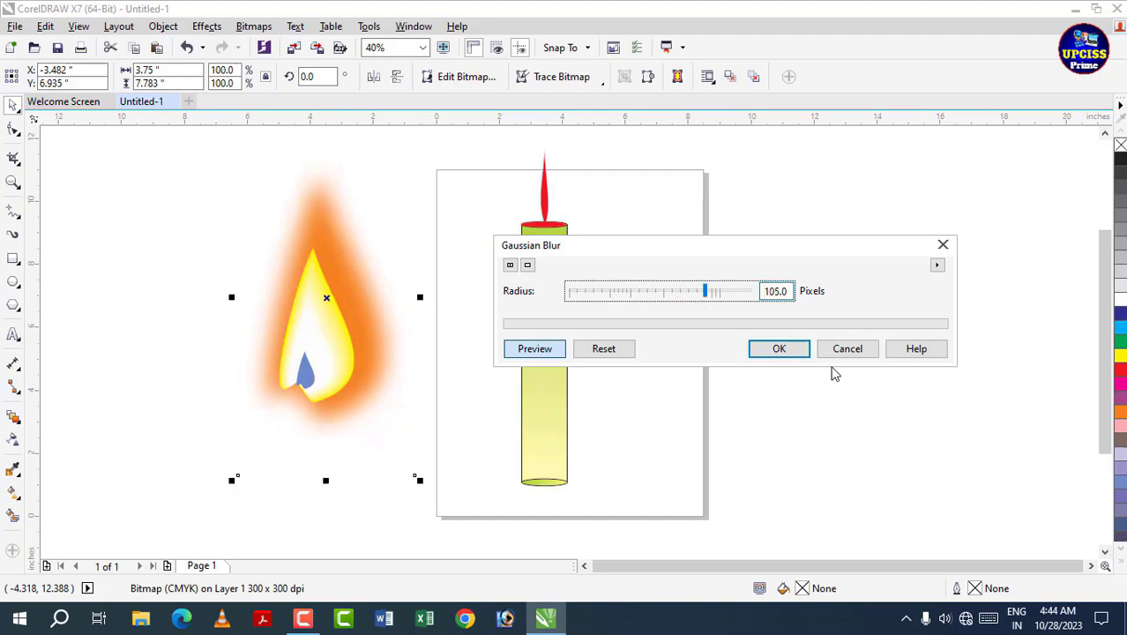
click(801, 353)
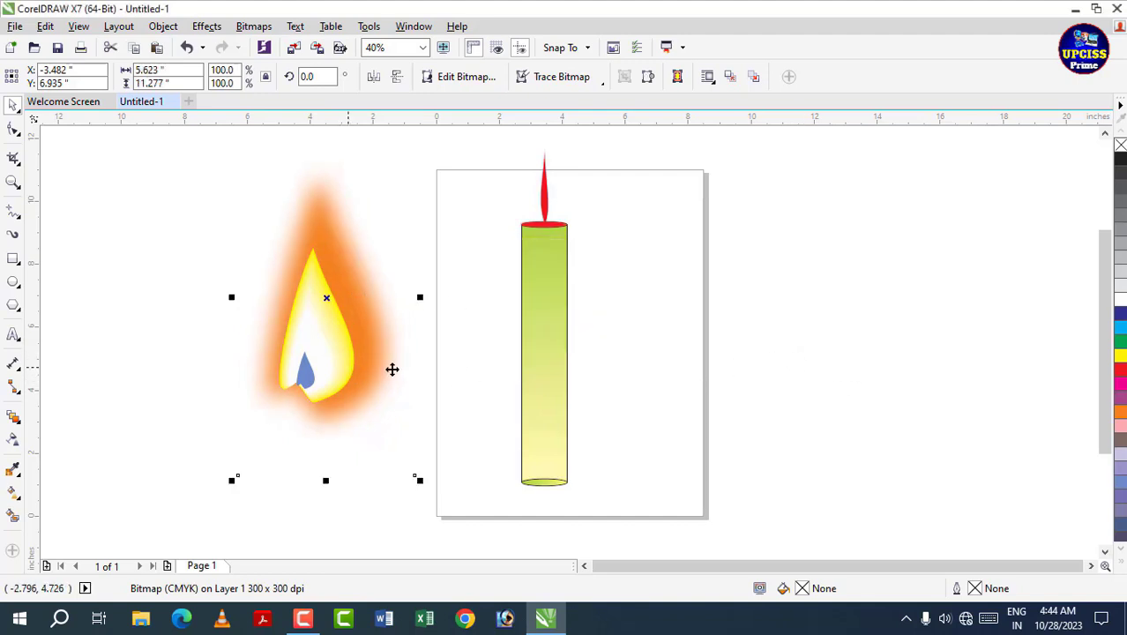
click(174, 168)
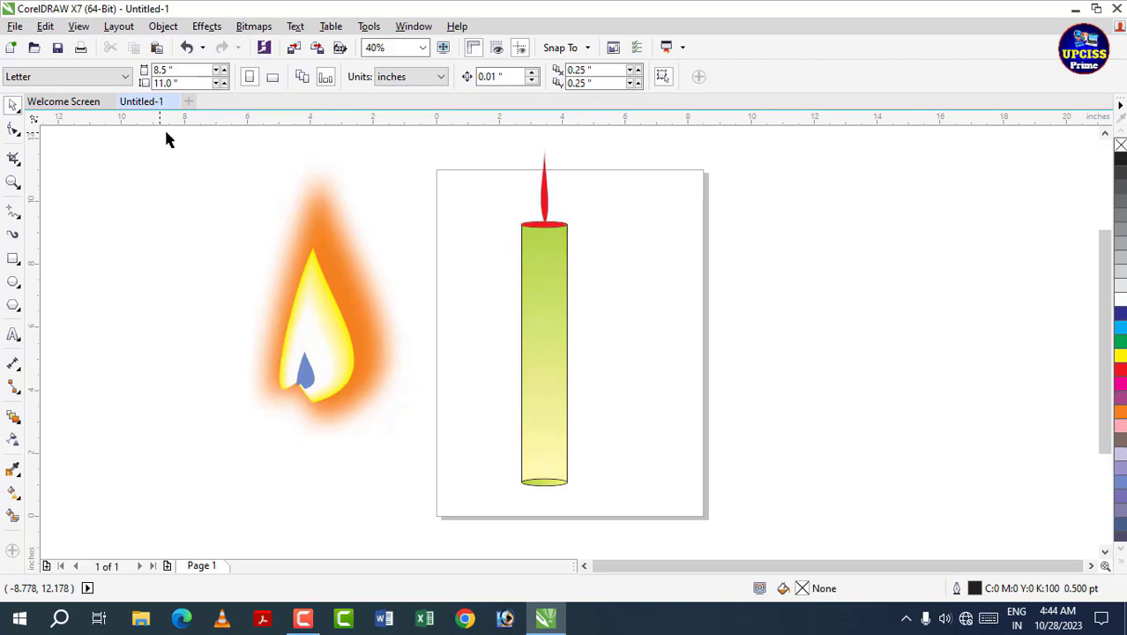
Group the blended yellow-white flame with the small blue core
drag(164, 132, 454, 540)
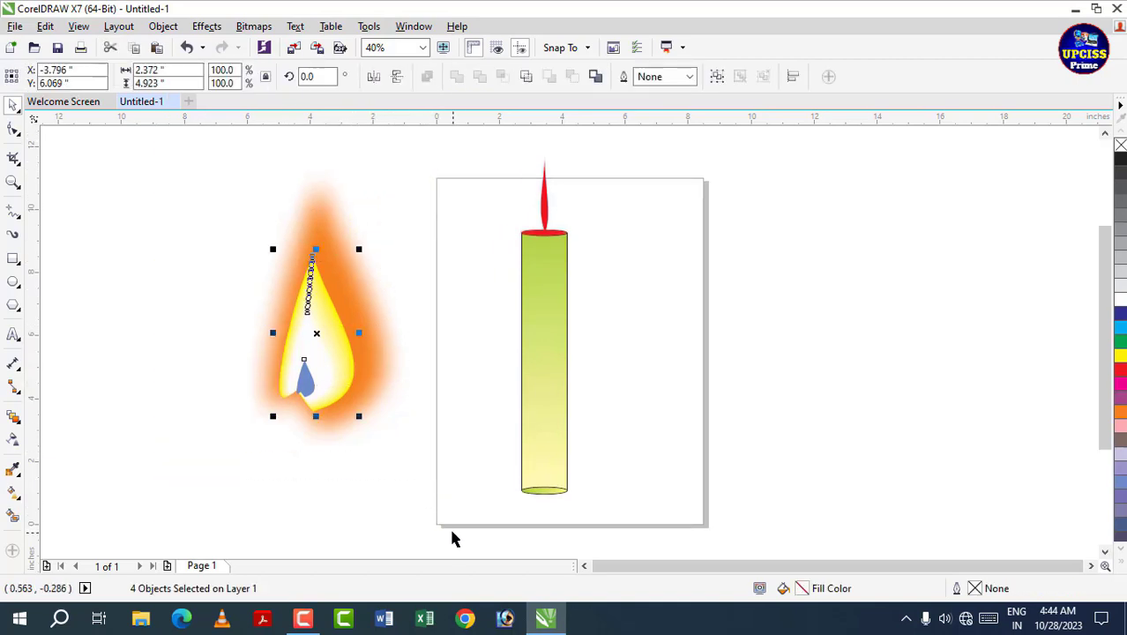
key(ctrl+g)
click(420, 520)
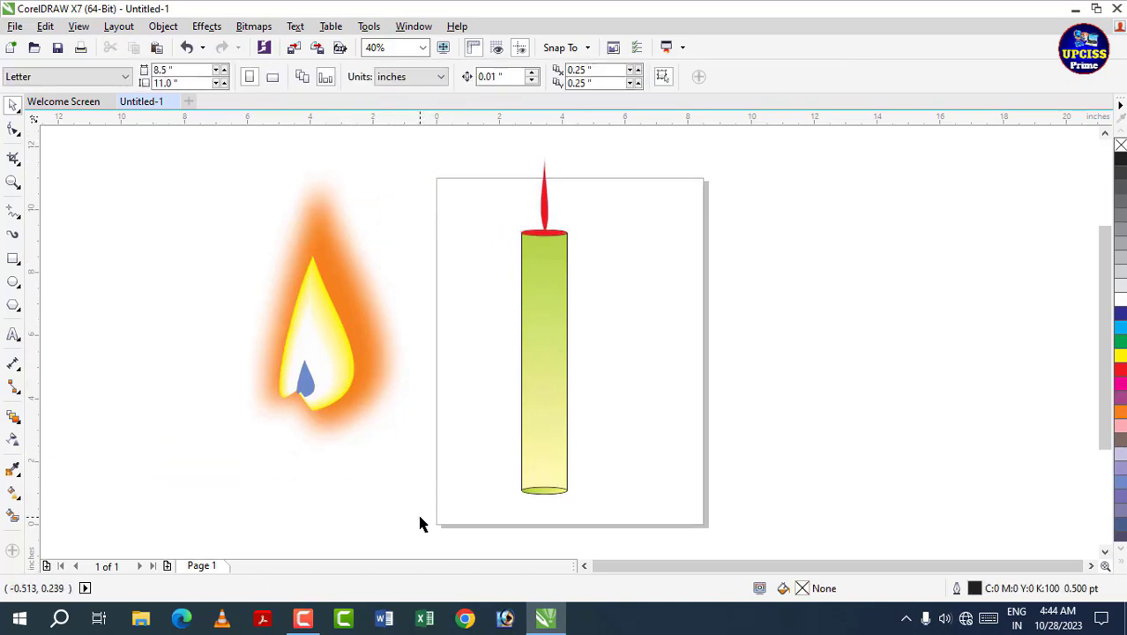
Check the flame's grouping by selecting the blurred orange bitmap and the inner blend separately
click(332, 233)
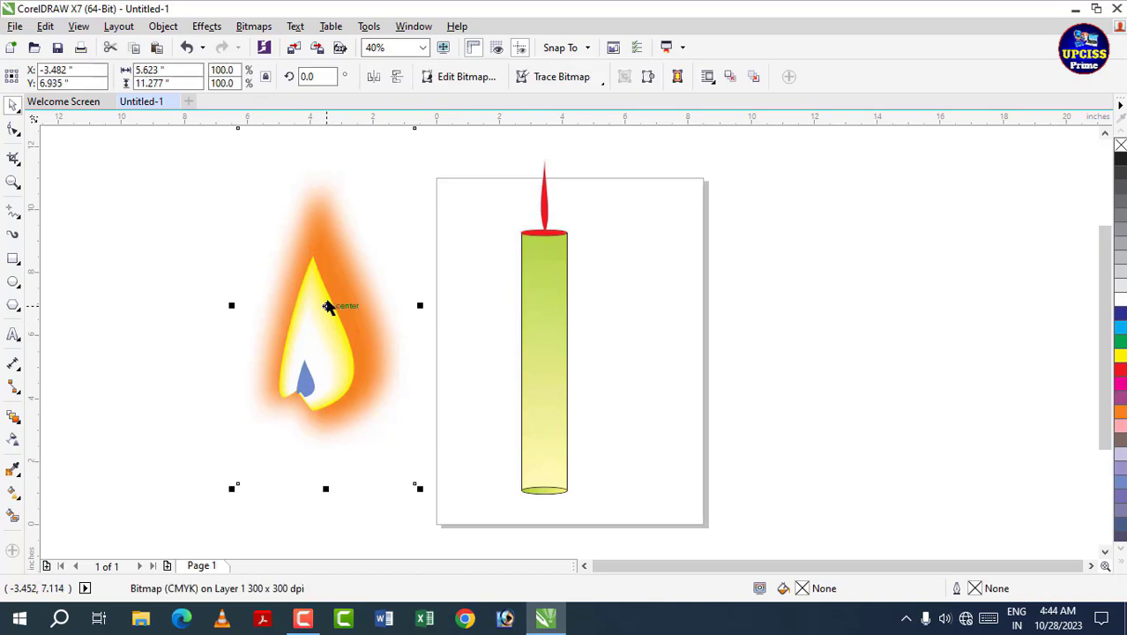
ctrl+click(337, 344)
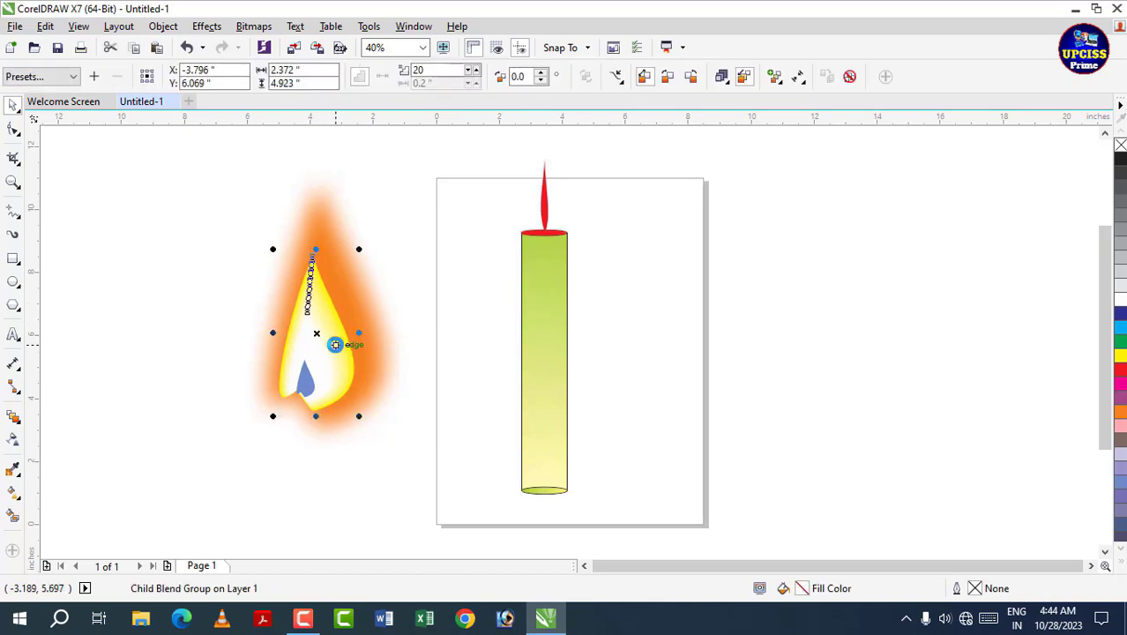
ctrl+click(335, 344)
click(413, 267)
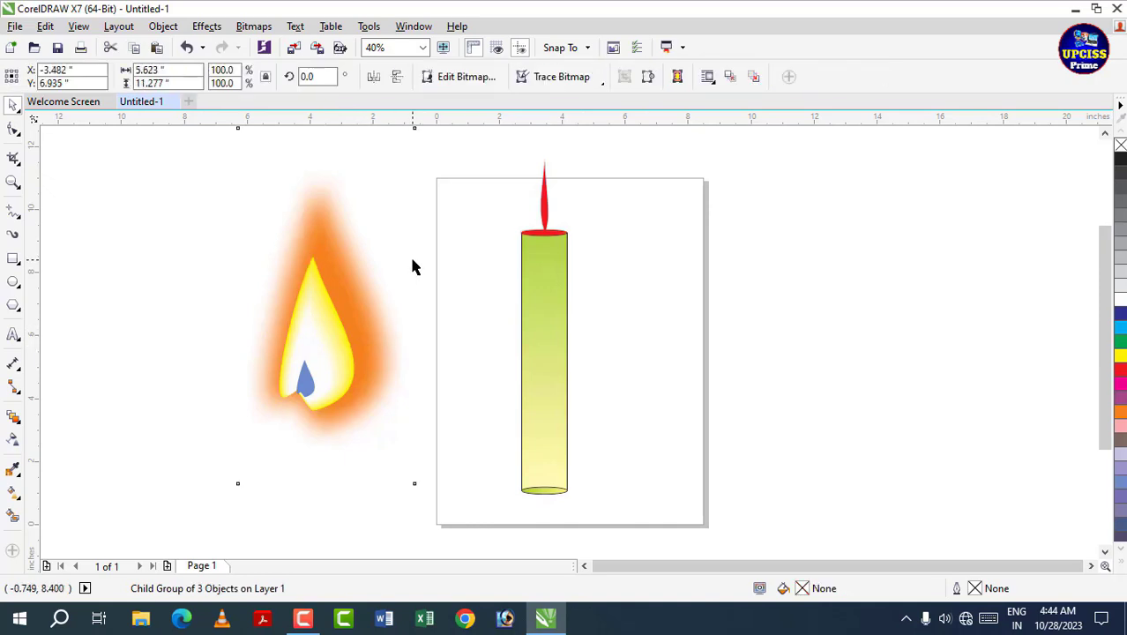
Group the blurred orange glow bitmap with the inner yellow-white and blue flame
click(327, 210)
click(347, 236)
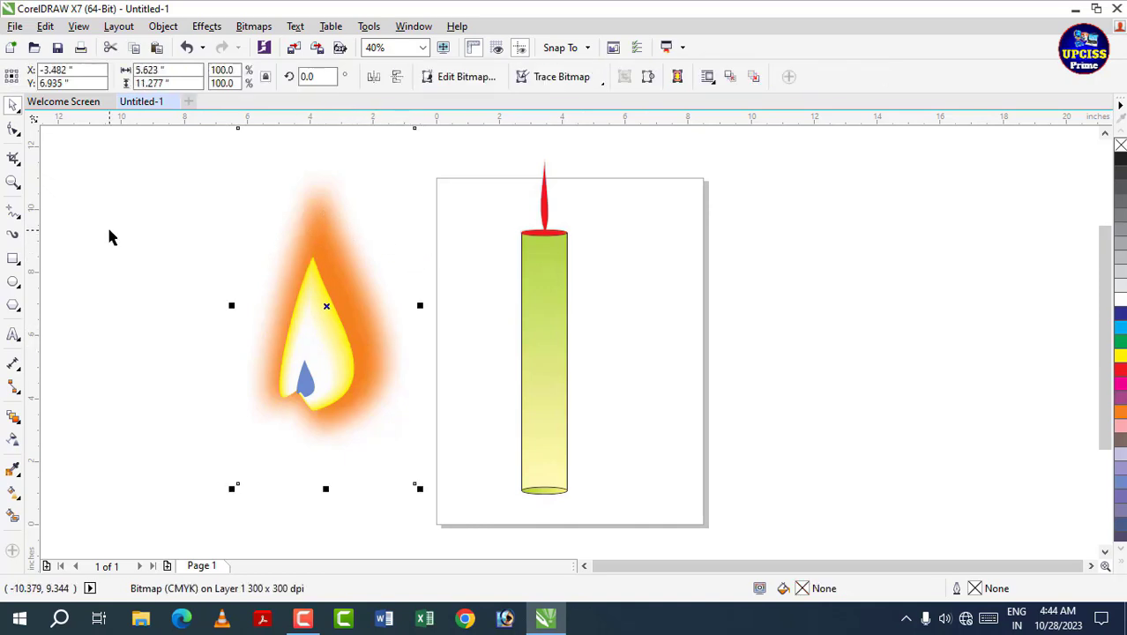
click(172, 237)
click(321, 230)
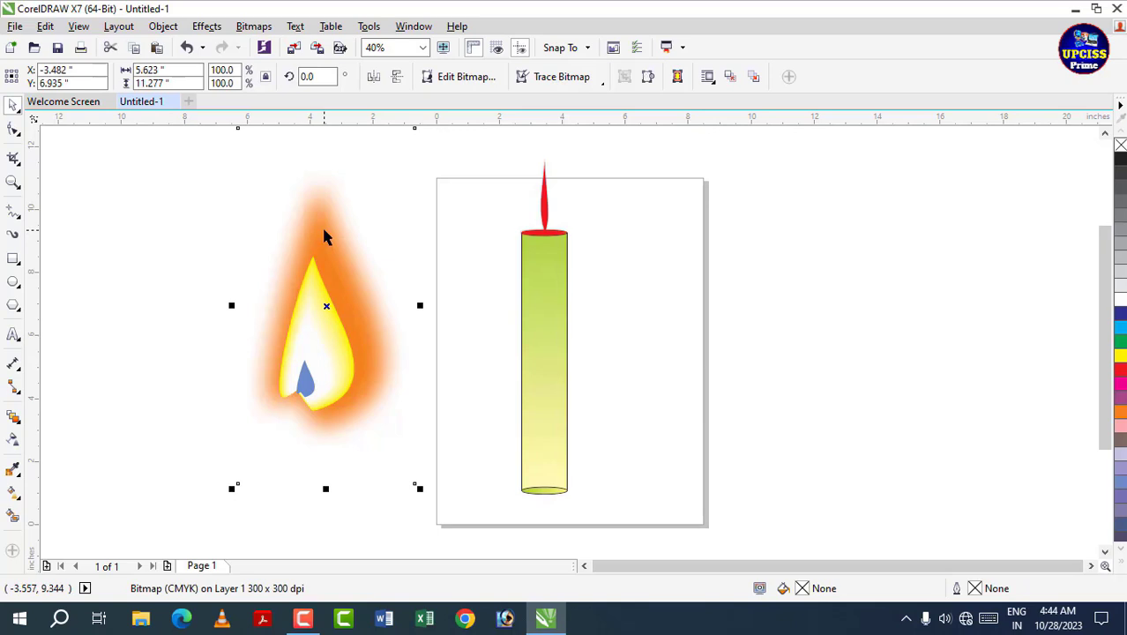
shift+click(313, 342)
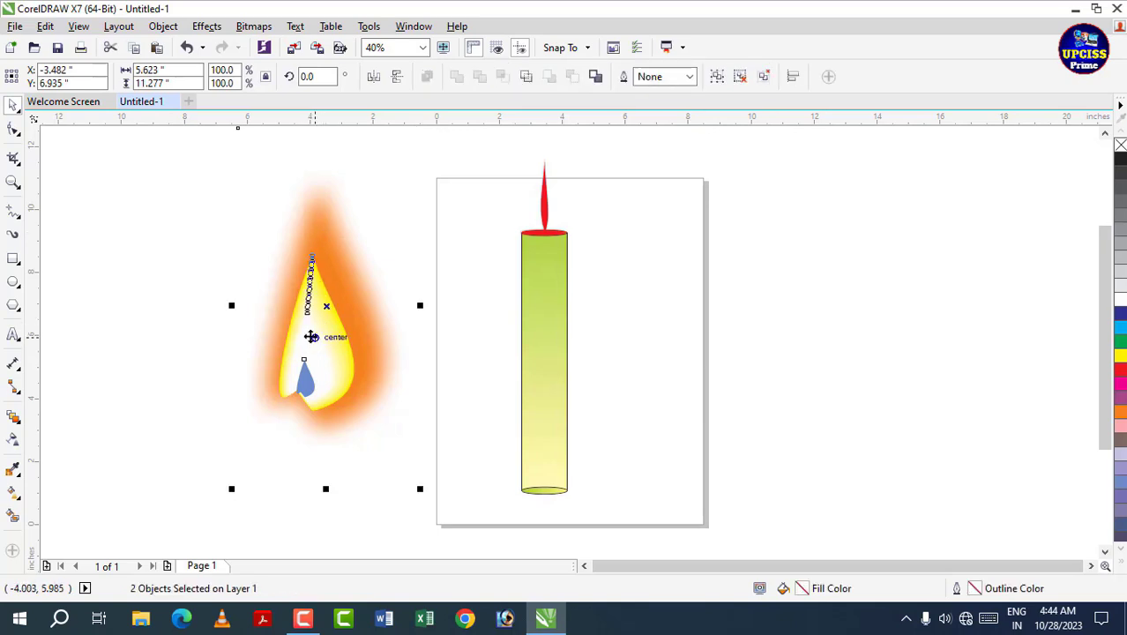
key(ctrl+g)
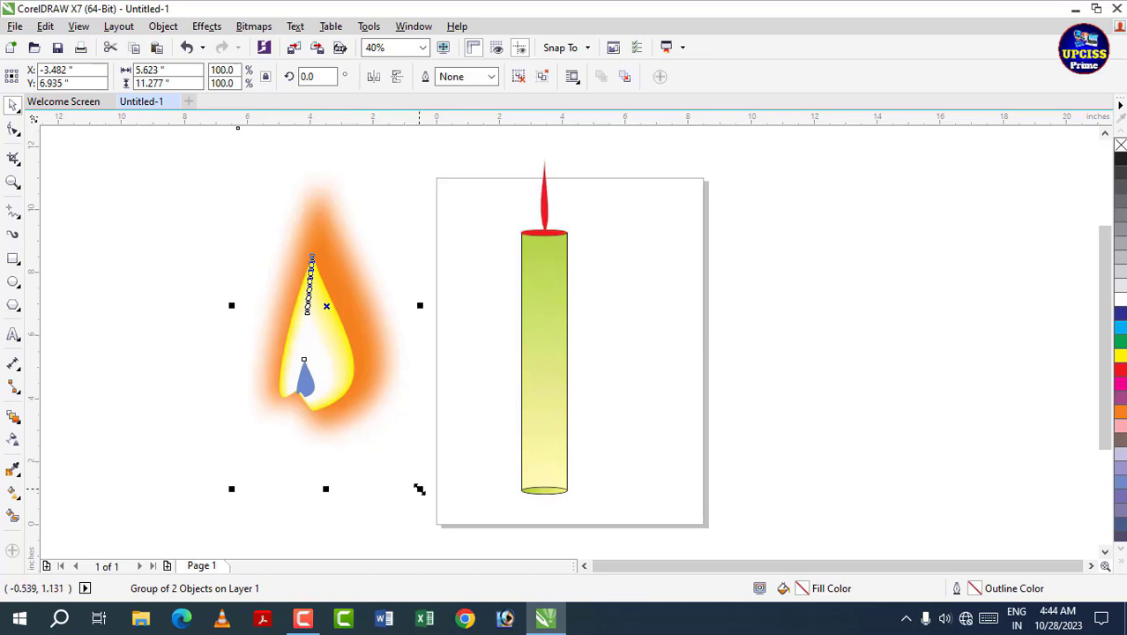
Scale the flame group down to about 2.13 by 4.28 inches and place it over the wick on the candle
drag(419, 488, 380, 438)
drag(322, 345, 561, 210)
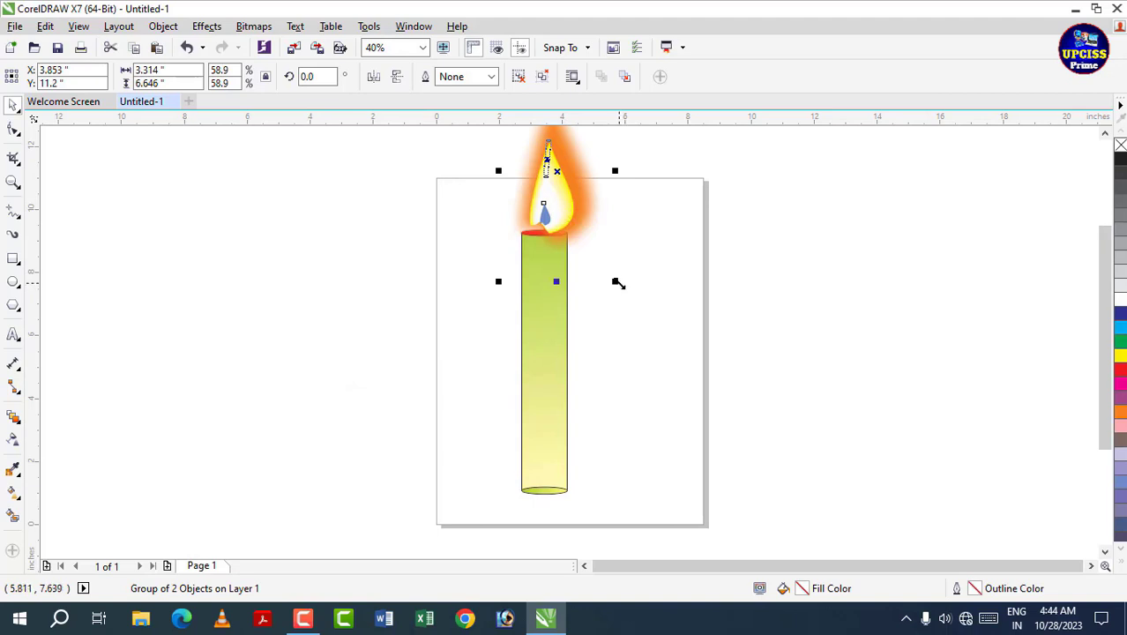
drag(618, 280, 601, 267)
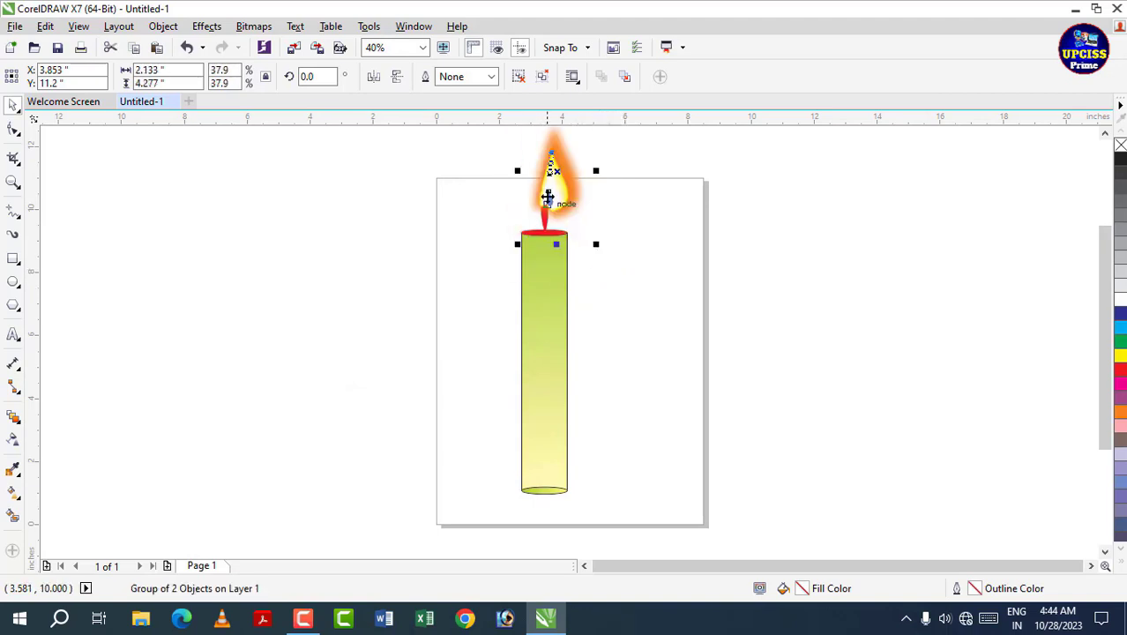
drag(549, 196, 550, 214)
click(600, 224)
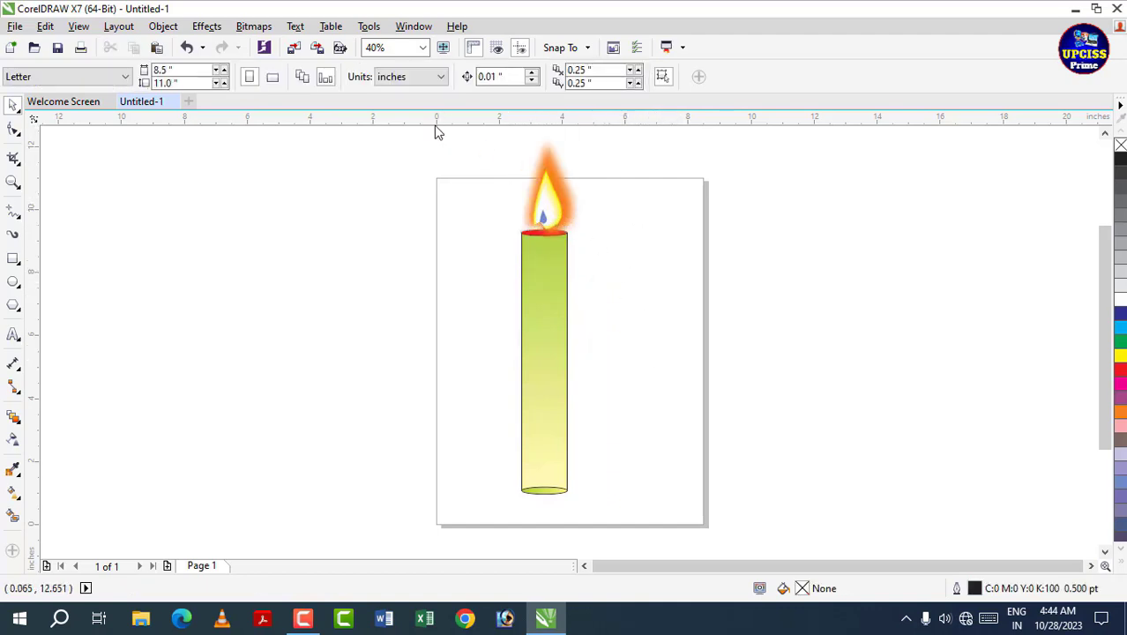
Group the candle's body, ellipses and wick without the flame
drag(521, 119, 574, 116)
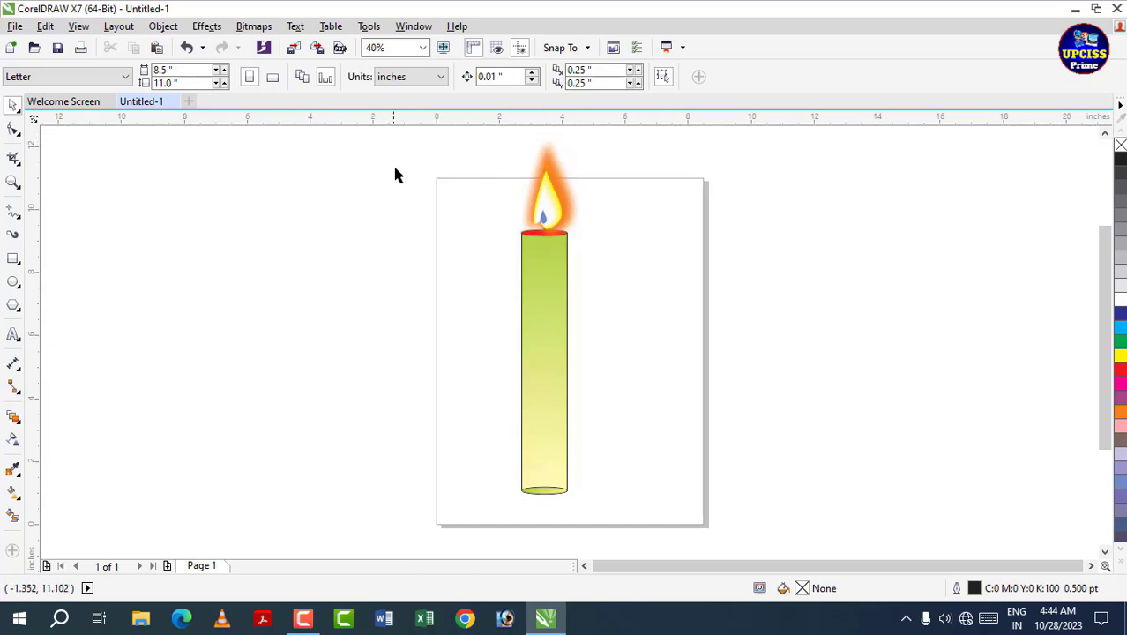
drag(414, 146, 664, 521)
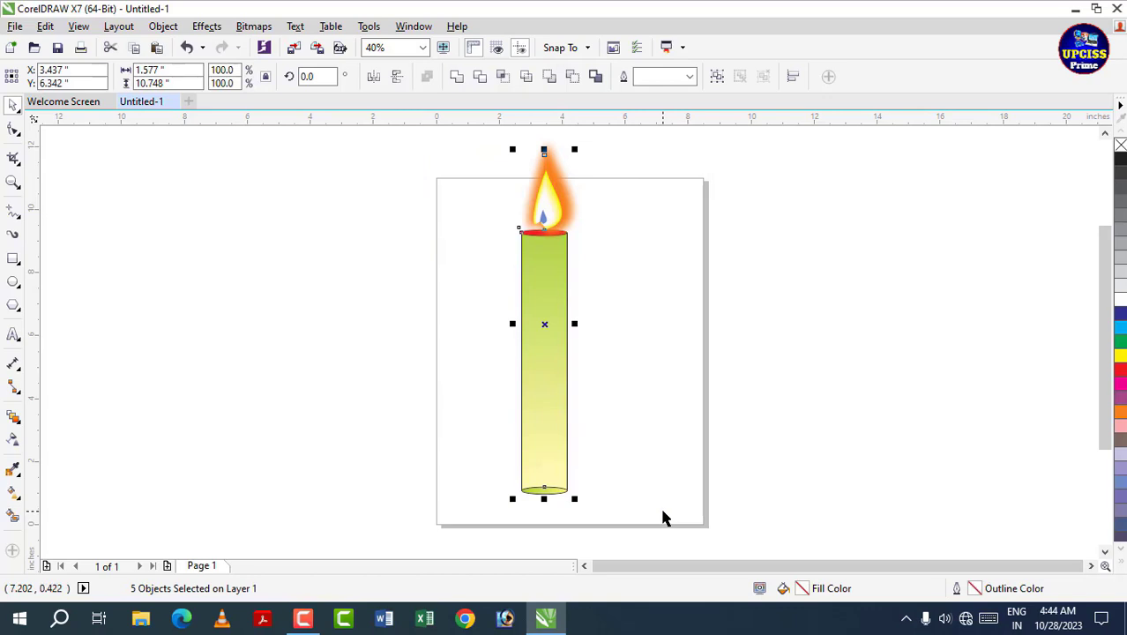
key(ctrl+g)
click(647, 429)
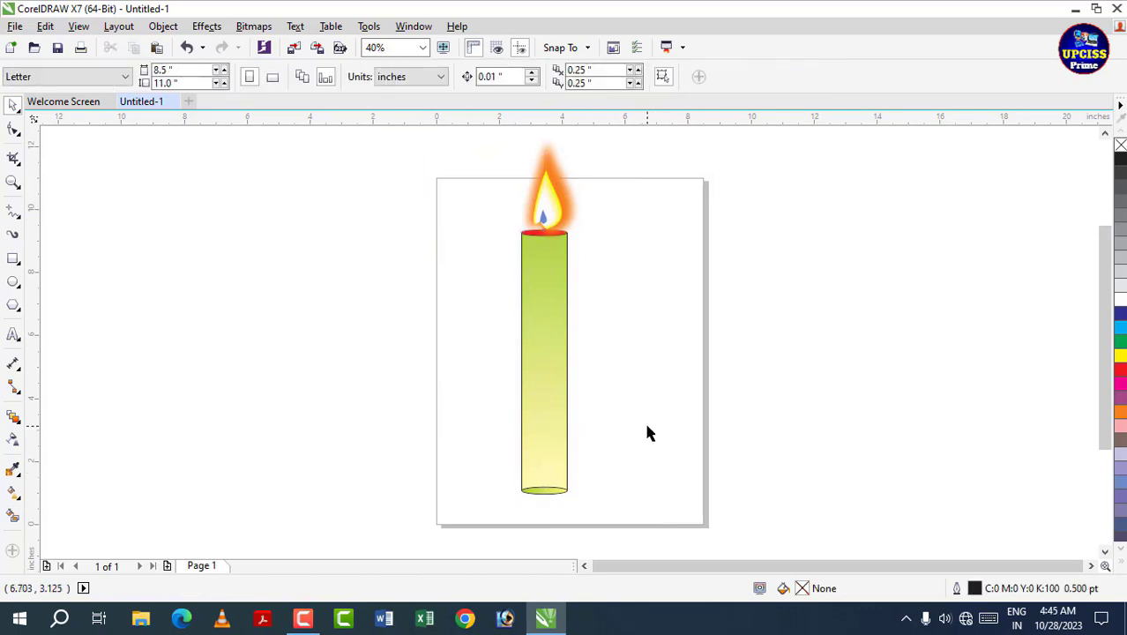
Group the candle together with its flame into one object
scroll(647, 432, down, 1)
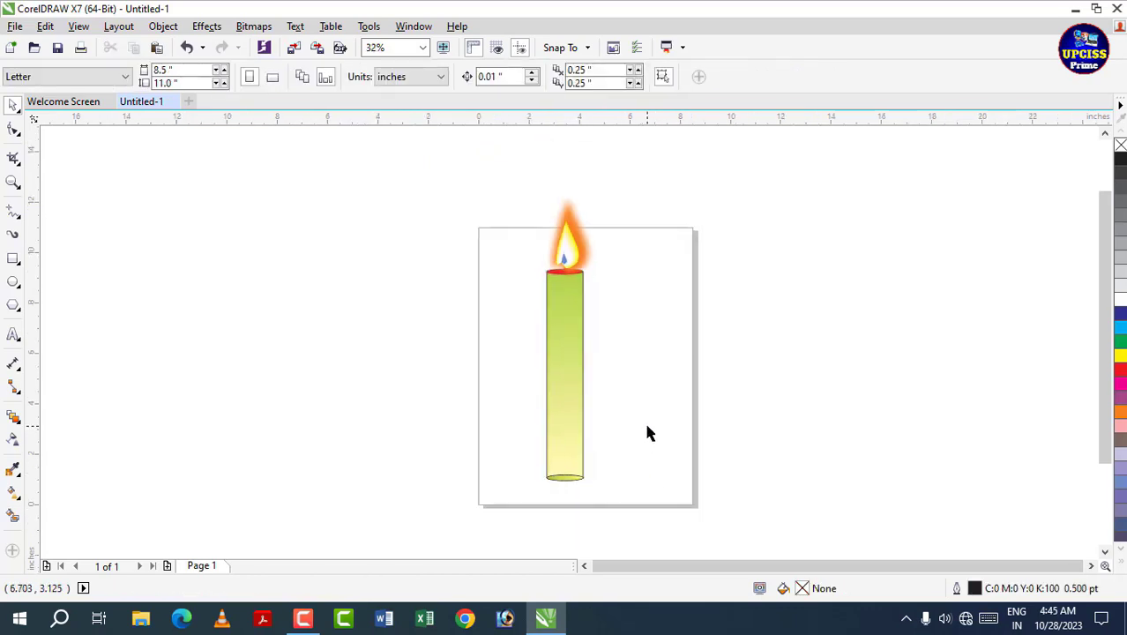
drag(451, 135, 693, 528)
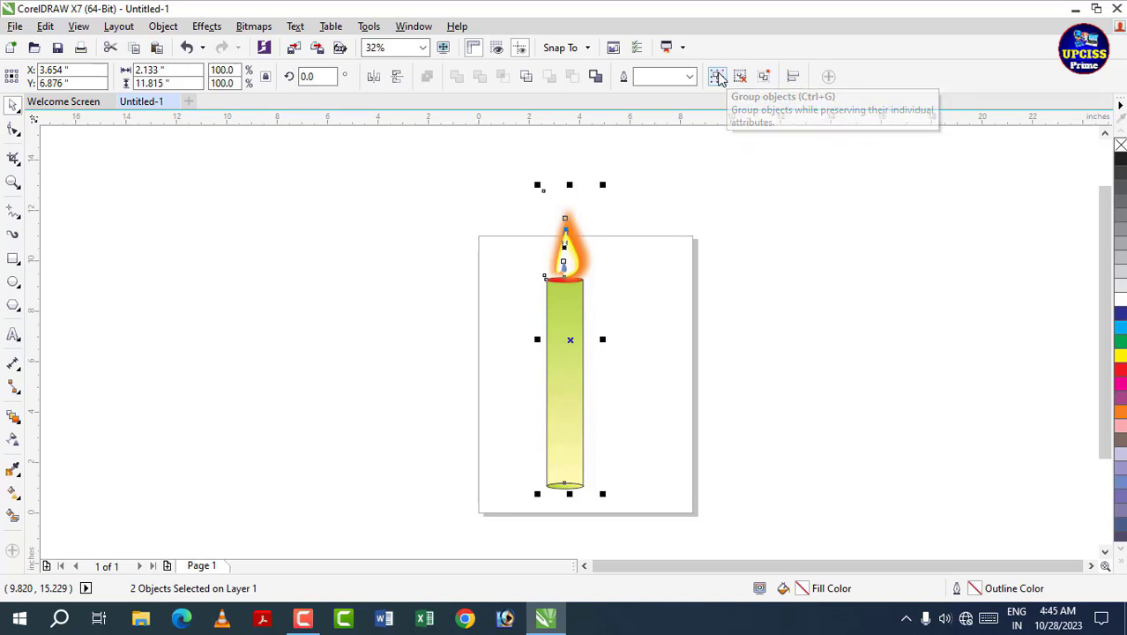
click(719, 77)
click(629, 357)
Move the complete candle to the middle of the page, at about X 4.245 and Y 6.036 inches
mouse_move(562, 360)
mouse_down()
mouse_move(584, 357)
mouse_move(574, 360)
mouse_up()
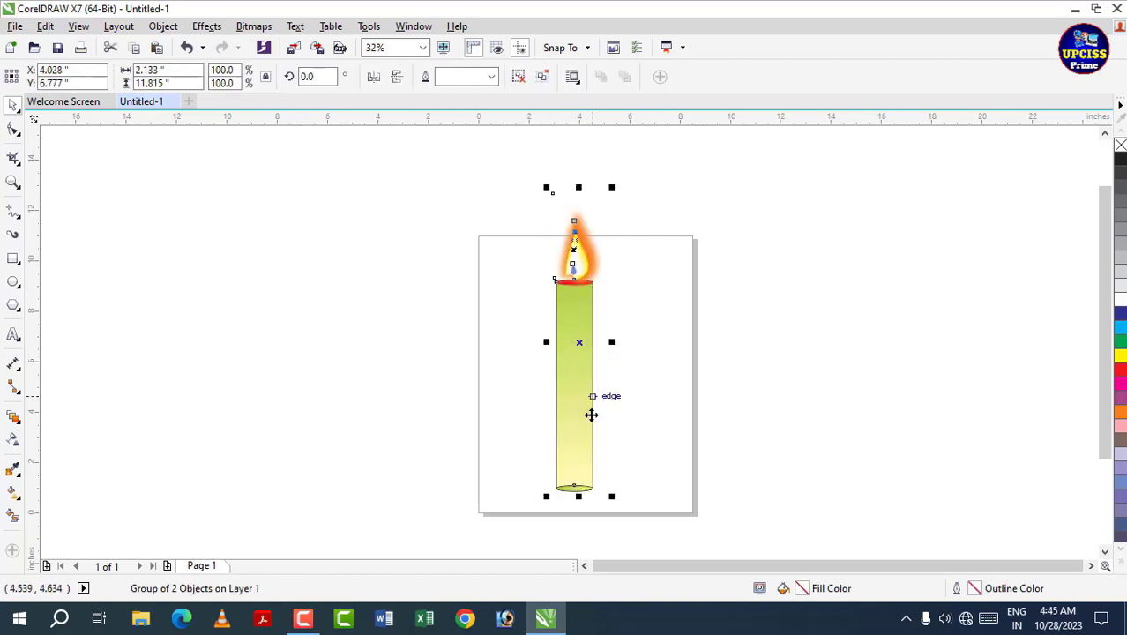
click(654, 409)
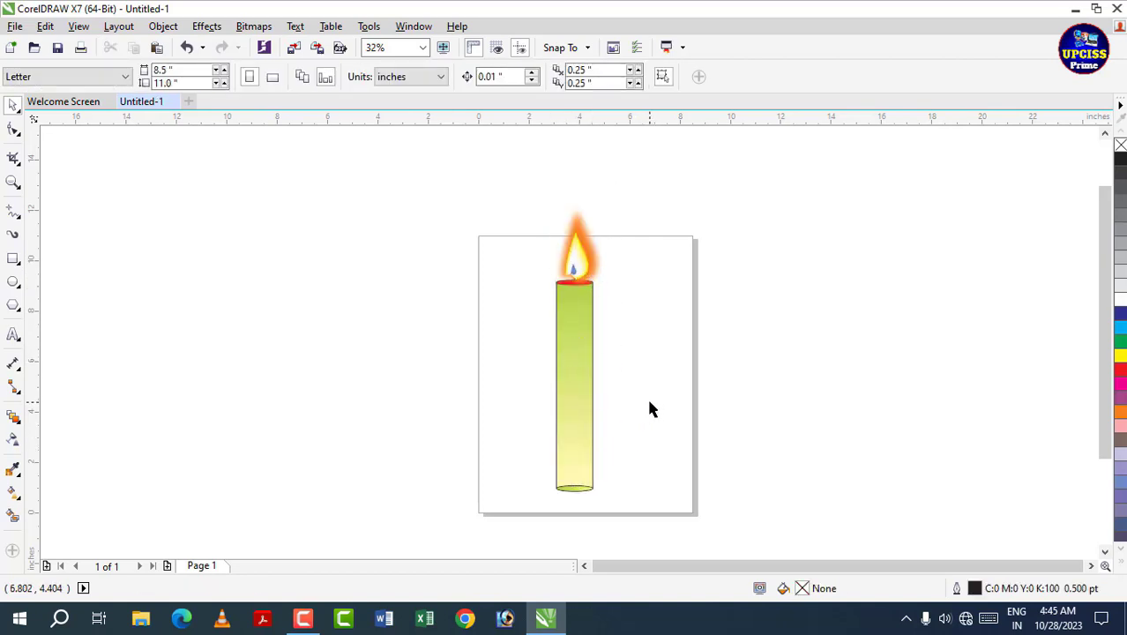
scroll(649, 409, up, 1)
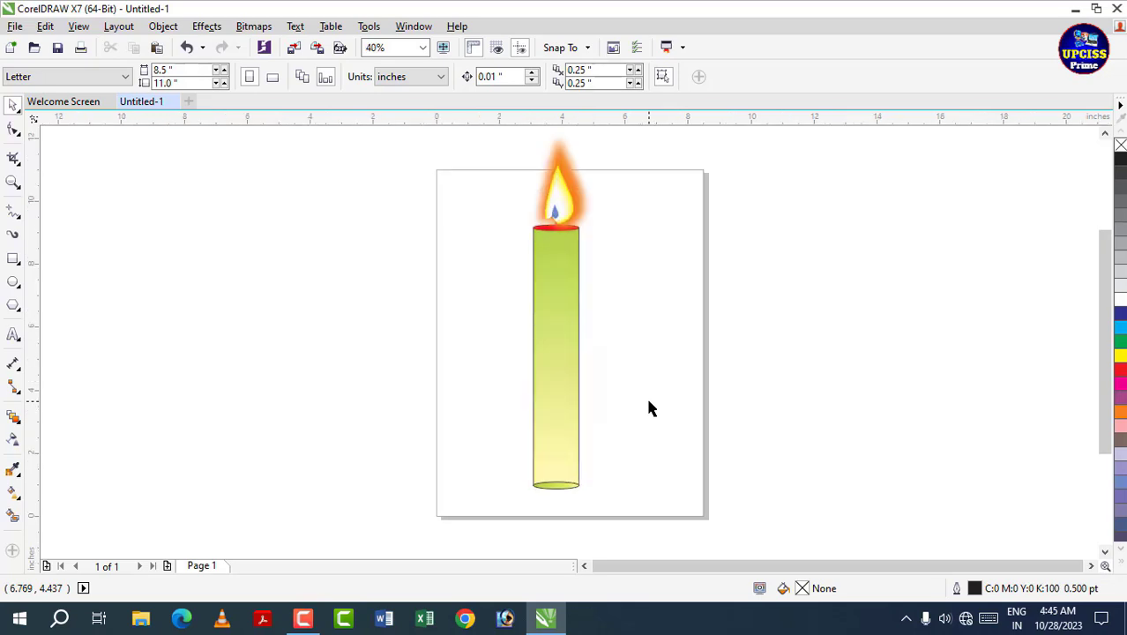
drag(566, 342, 569, 381)
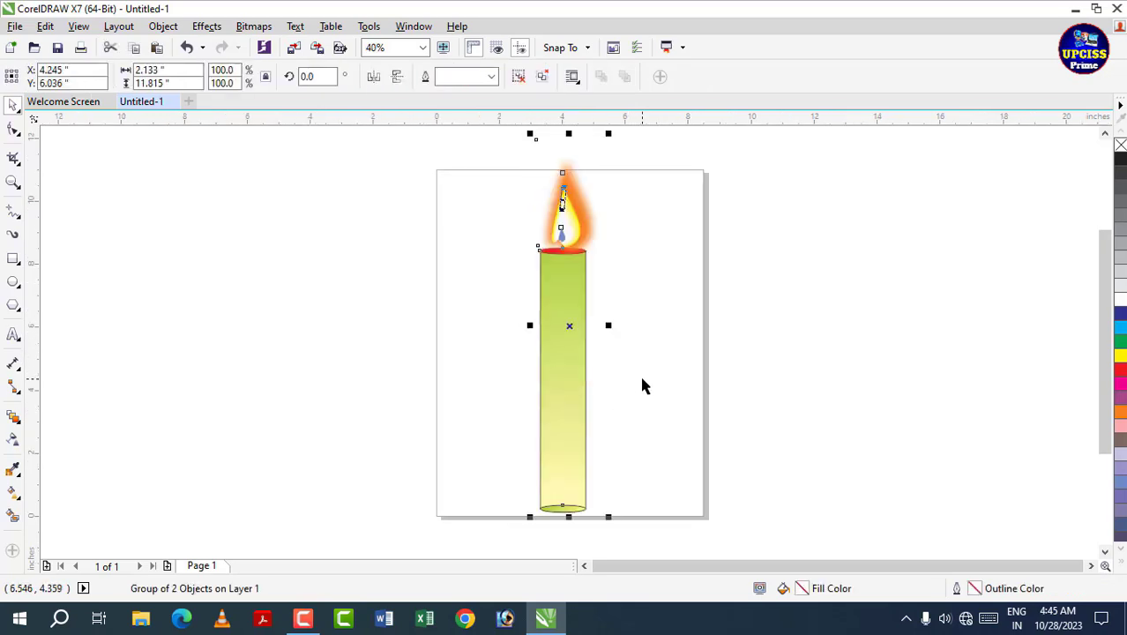
click(349, 372)
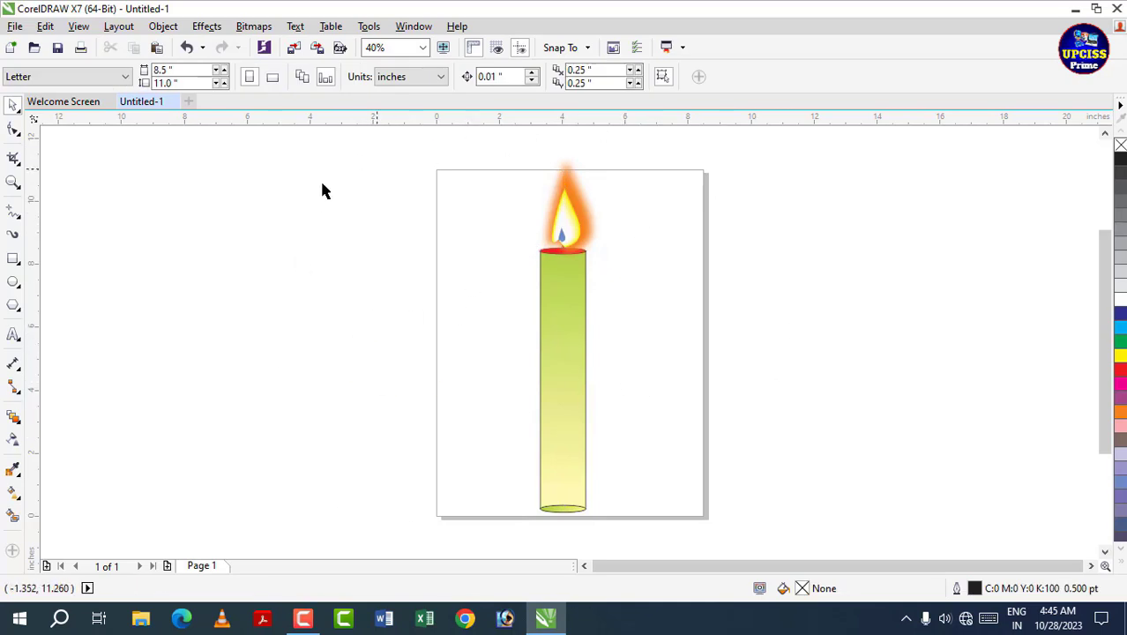
Add a page-sized rectangle behind the candle and stretch it to about 19.5 by 11.6 inches as a background
double_click(14, 258)
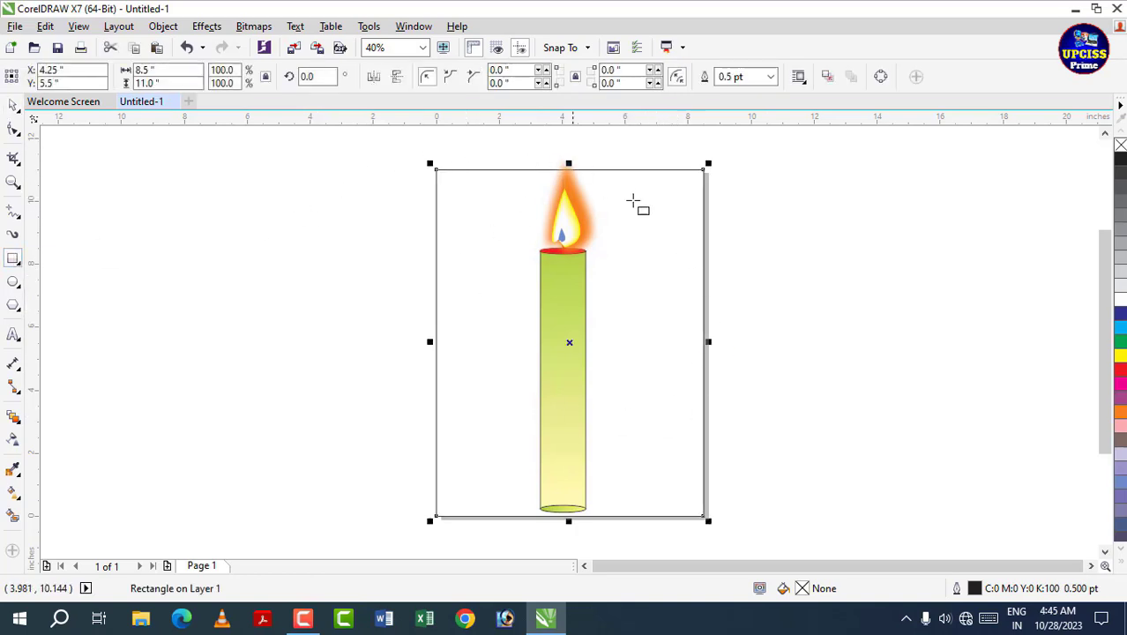
drag(713, 343, 871, 342)
drag(433, 342, 248, 344)
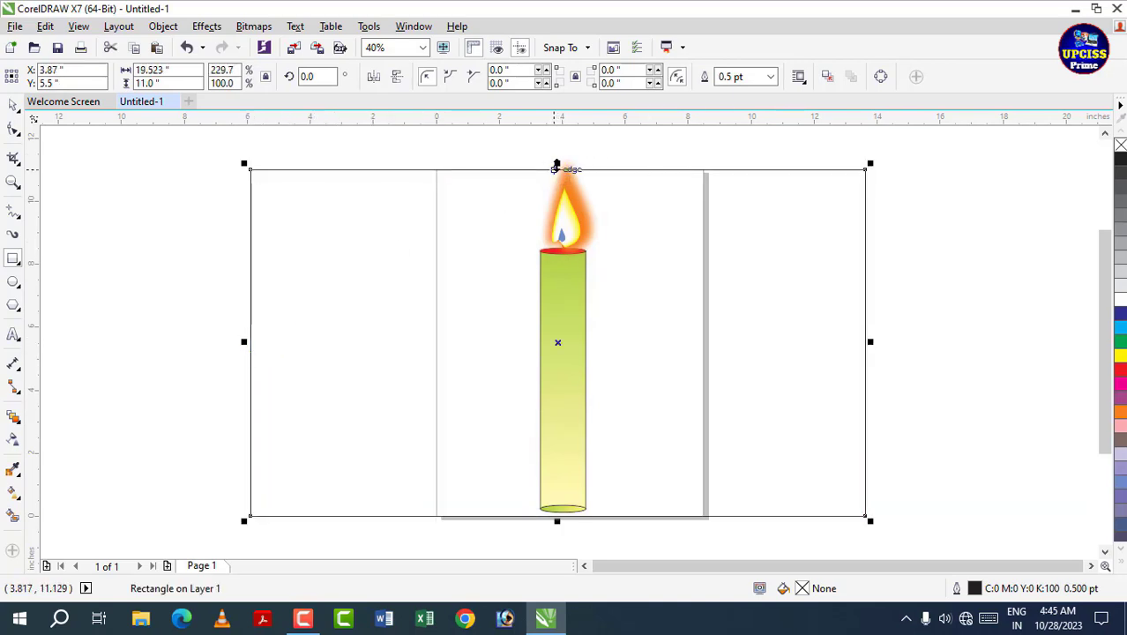
drag(557, 166, 557, 147)
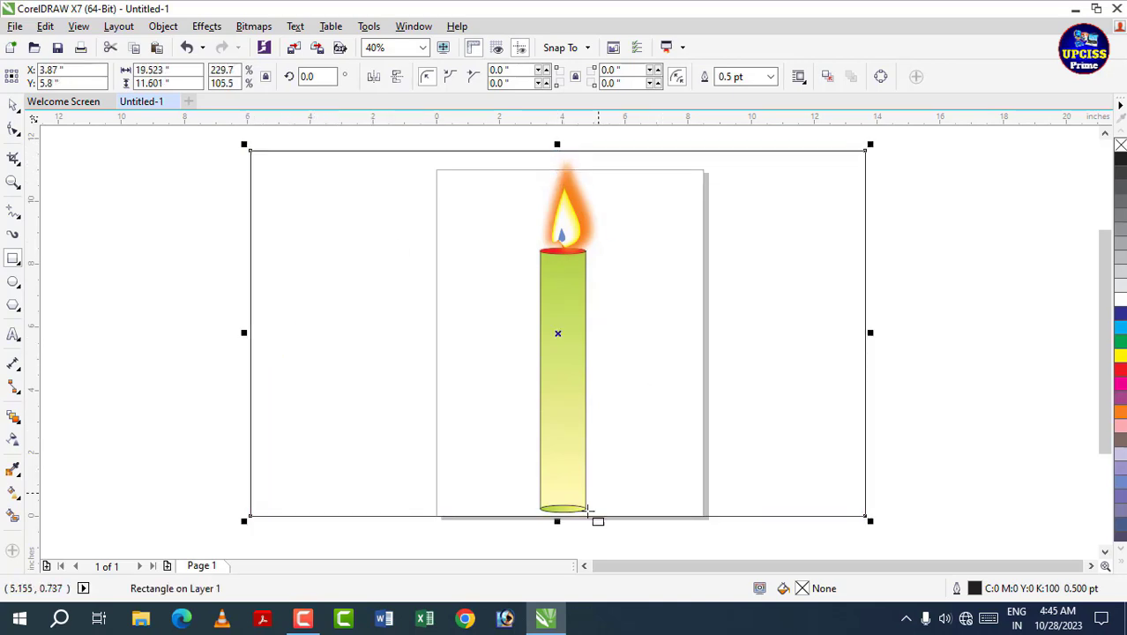
Try black and cyan fills on the background rectangle and settle on blue (C100 M100 Y0 K0)
click(13, 104)
click(316, 293)
click(844, 338)
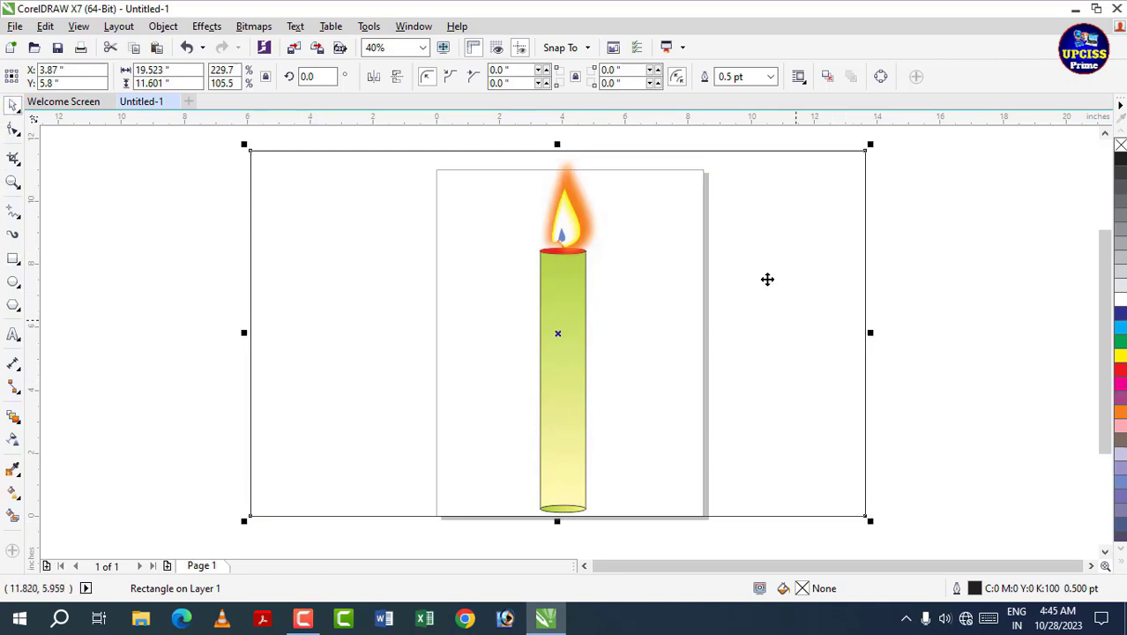
click(1122, 314)
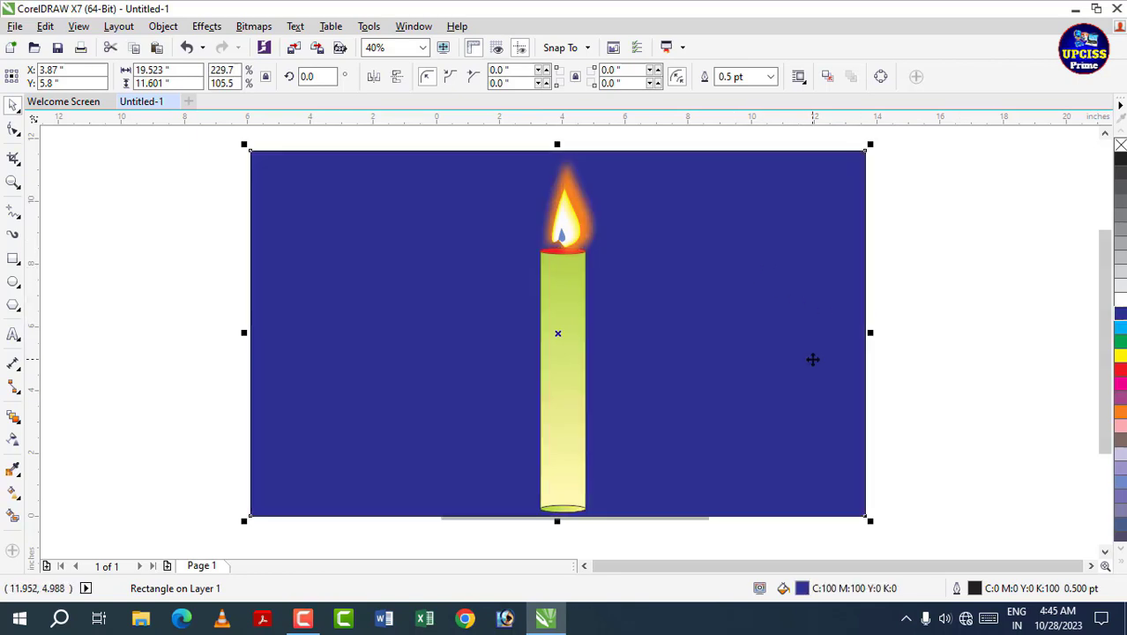
click(1120, 159)
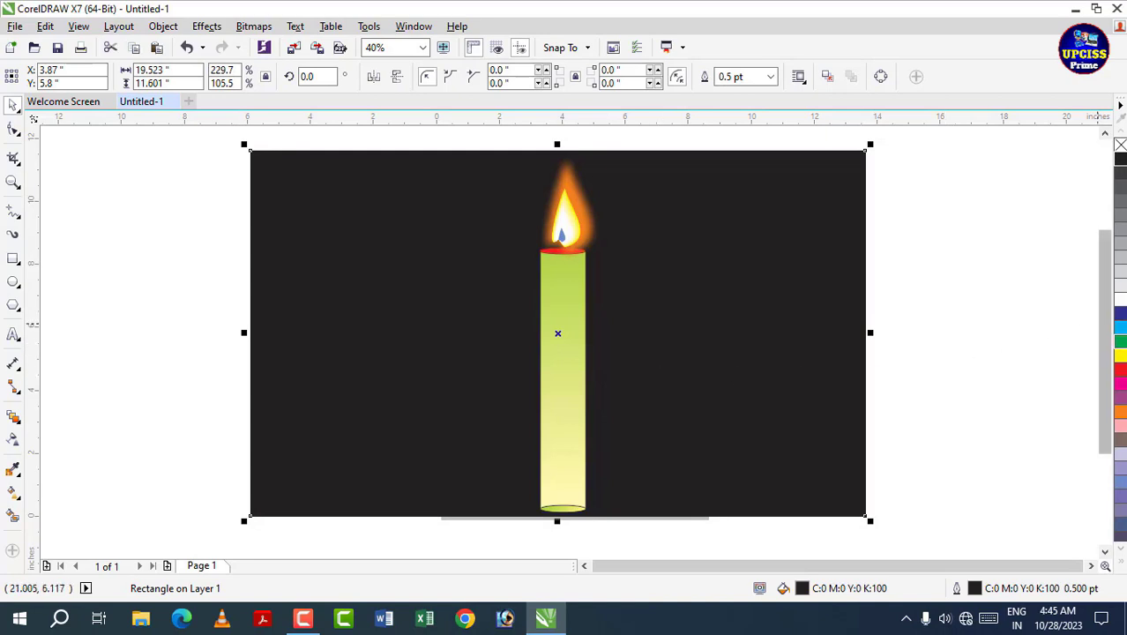
click(1122, 329)
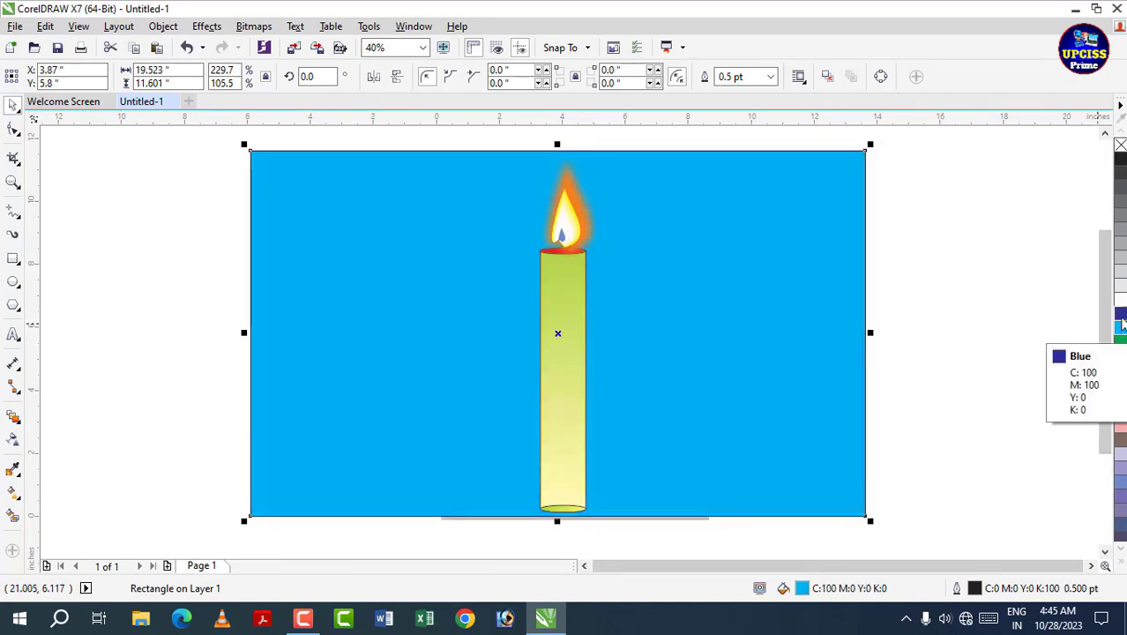
click(1121, 314)
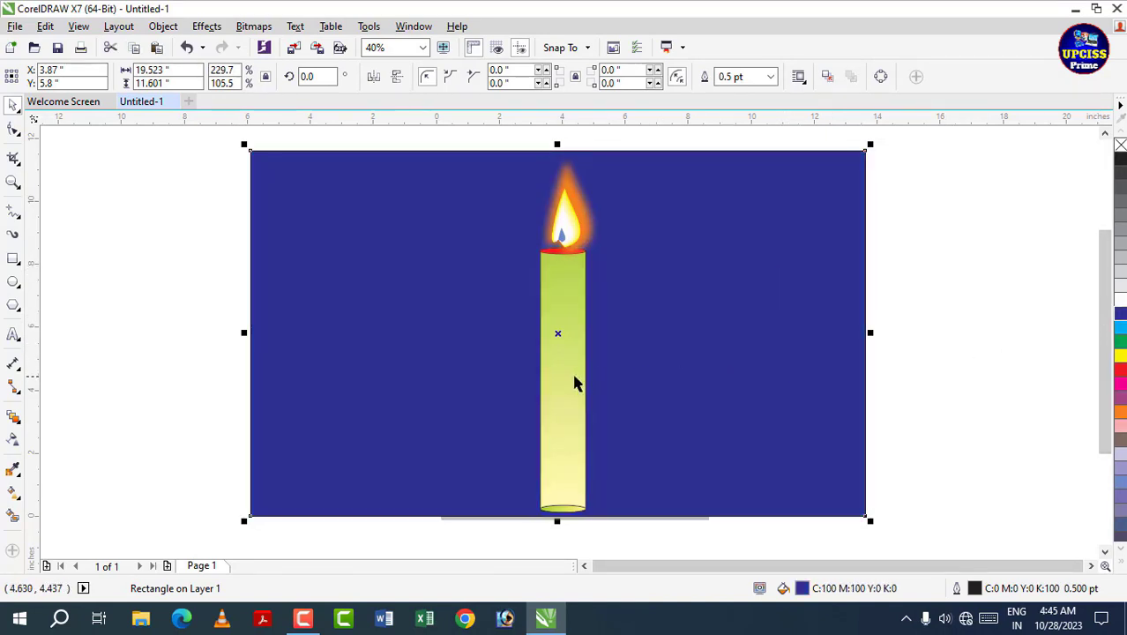
click(926, 354)
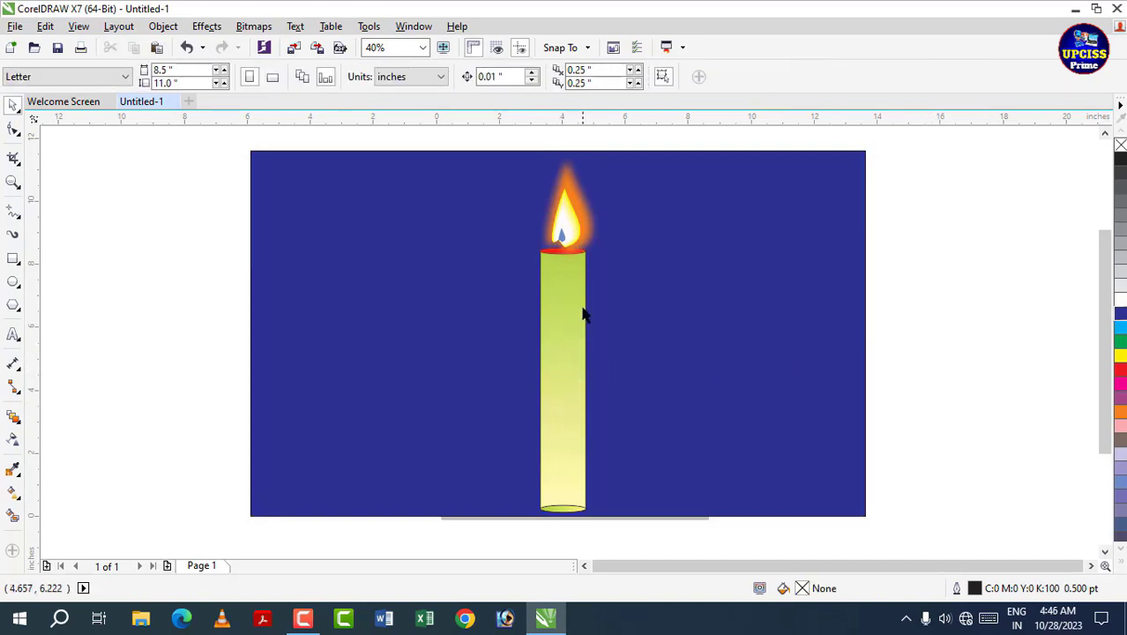
Duplicate the grouped candle side by side across the blue background to form a row of ten candles
click(569, 349)
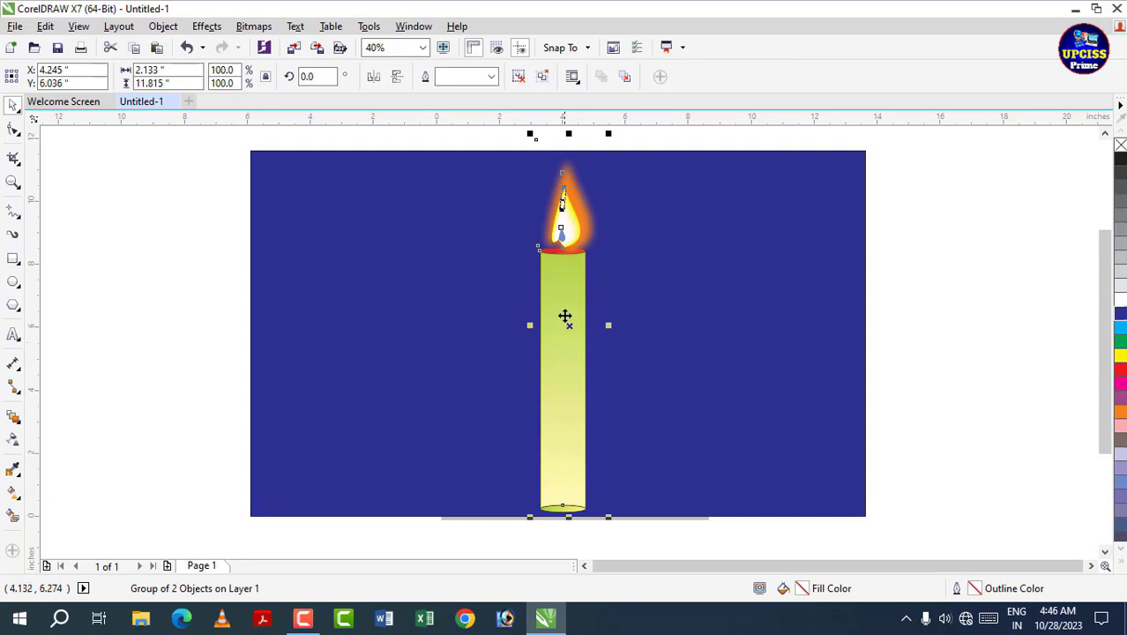
drag(566, 315, 740, 298)
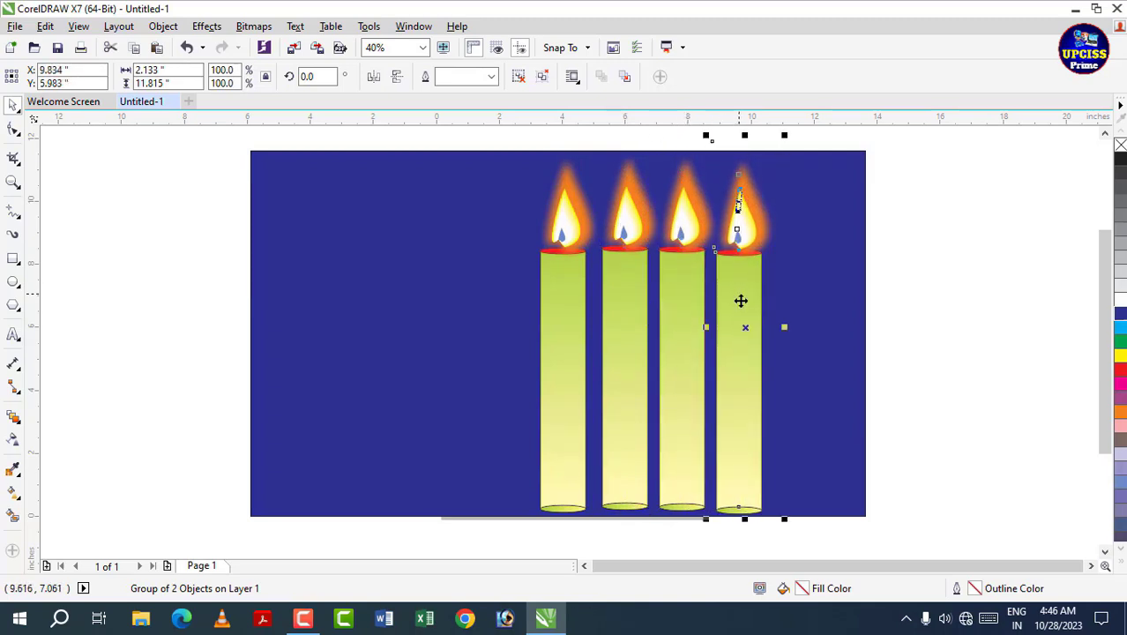
drag(576, 322, 305, 318)
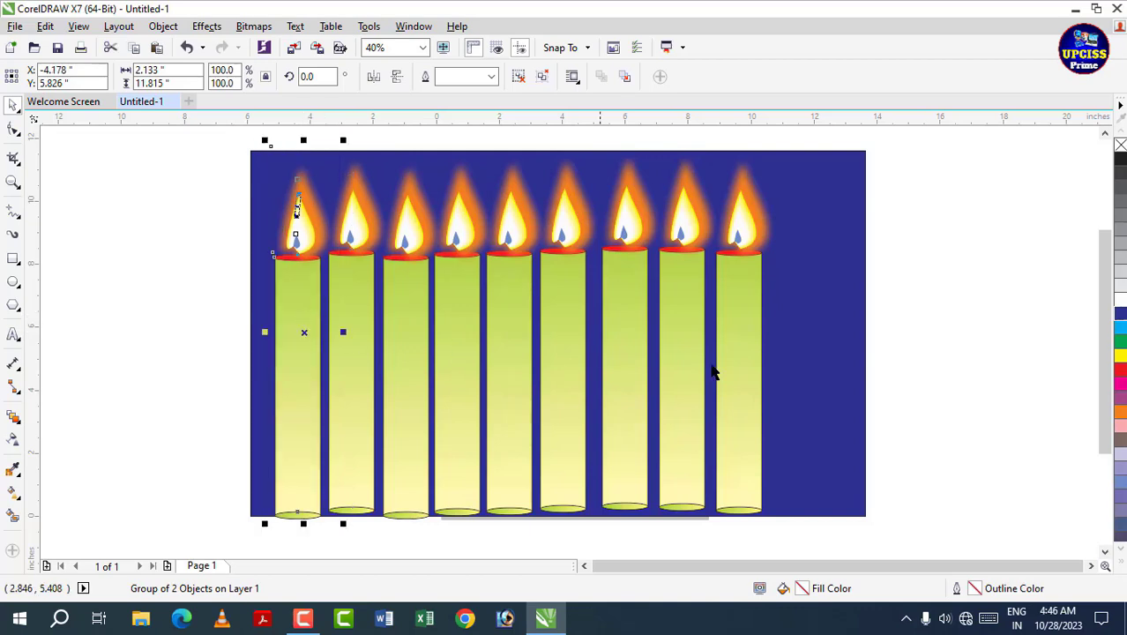
drag(755, 348, 805, 349)
click(952, 337)
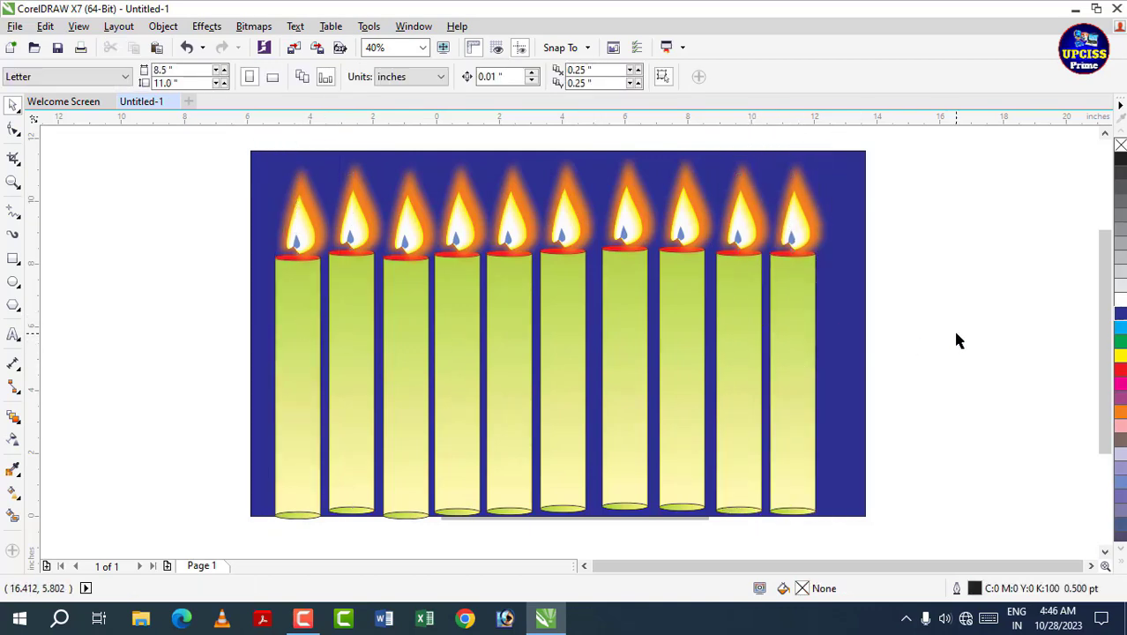